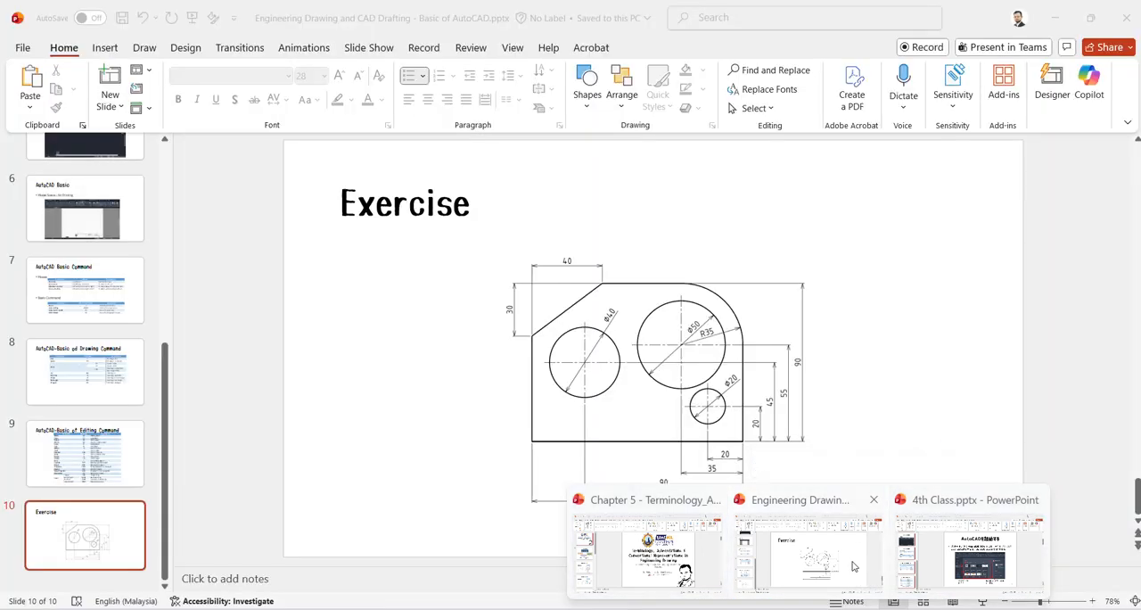
- Check the part's overall width and height on the PowerPoint Exercise slide, and return to Drawing3 in AutoCAD
{"action": "left_click", "coordinate": [839, 535]}
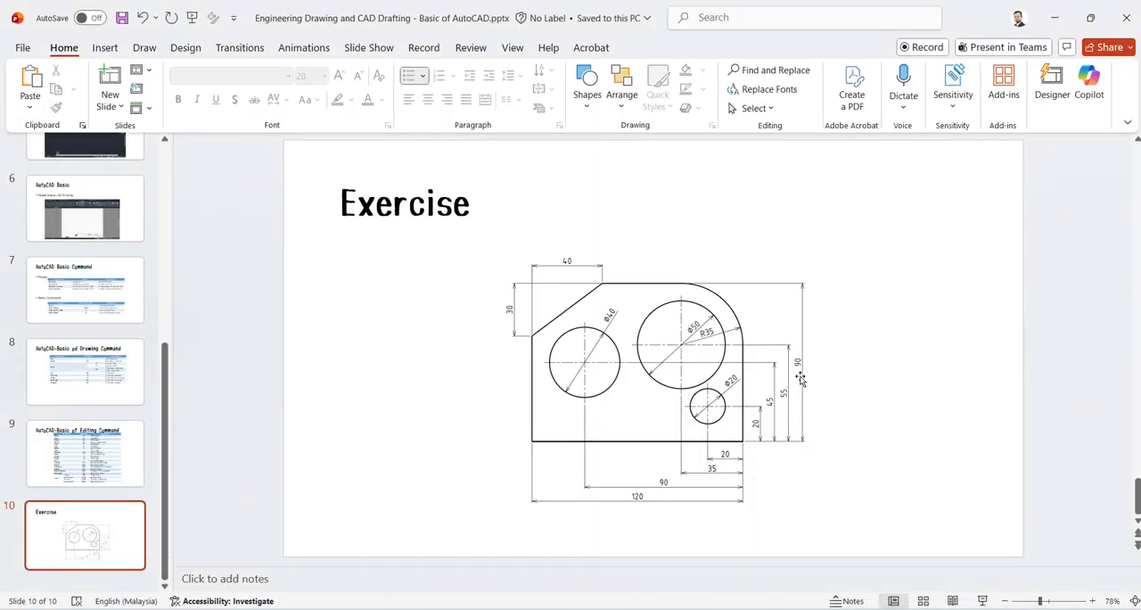
{"action": "mouse_move", "coordinate": [777, 609]}
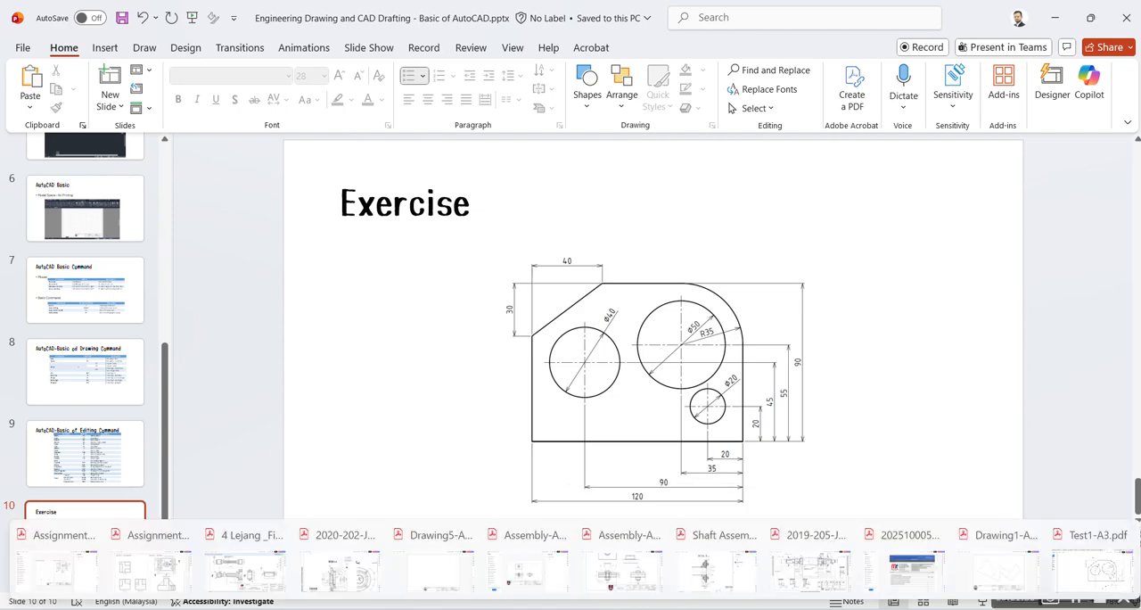
{"action": "left_click", "coordinate": [644, 609]}
{"action": "left_click", "coordinate": [864, 555]}
- Continue the line from 100,100 into a closed rectangle: 120 to the right, 90 up, 120 to the left, and close
{"action": "type", "text": "1"}
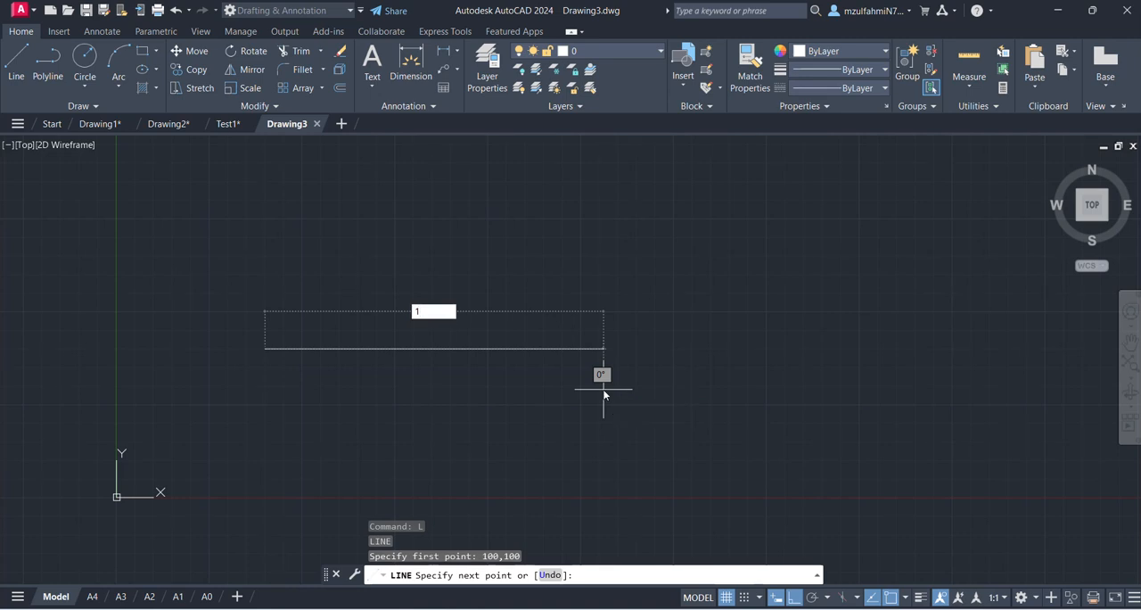
{"action": "type", "text": "20"}
{"action": "key", "text": "Return"}
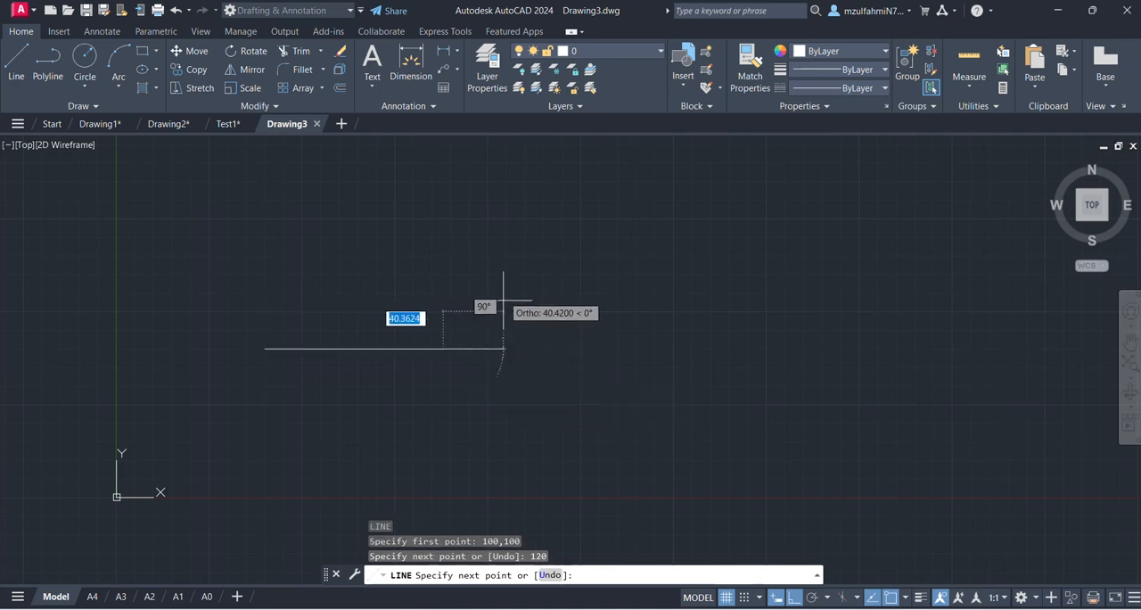
{"action": "type", "text": "90"}
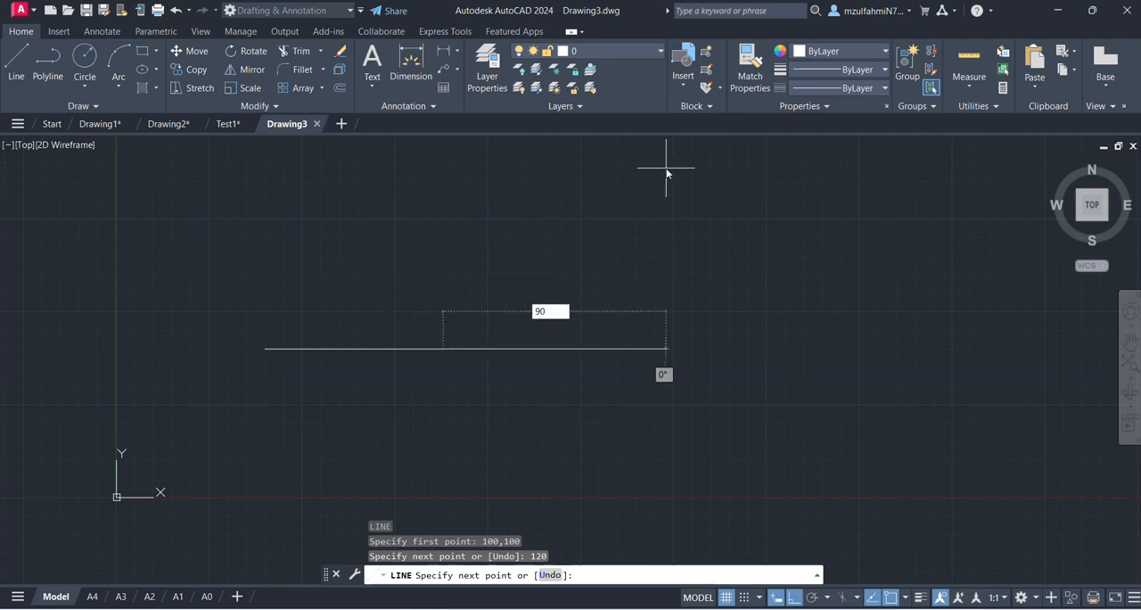
{"action": "key", "text": "Escape"}
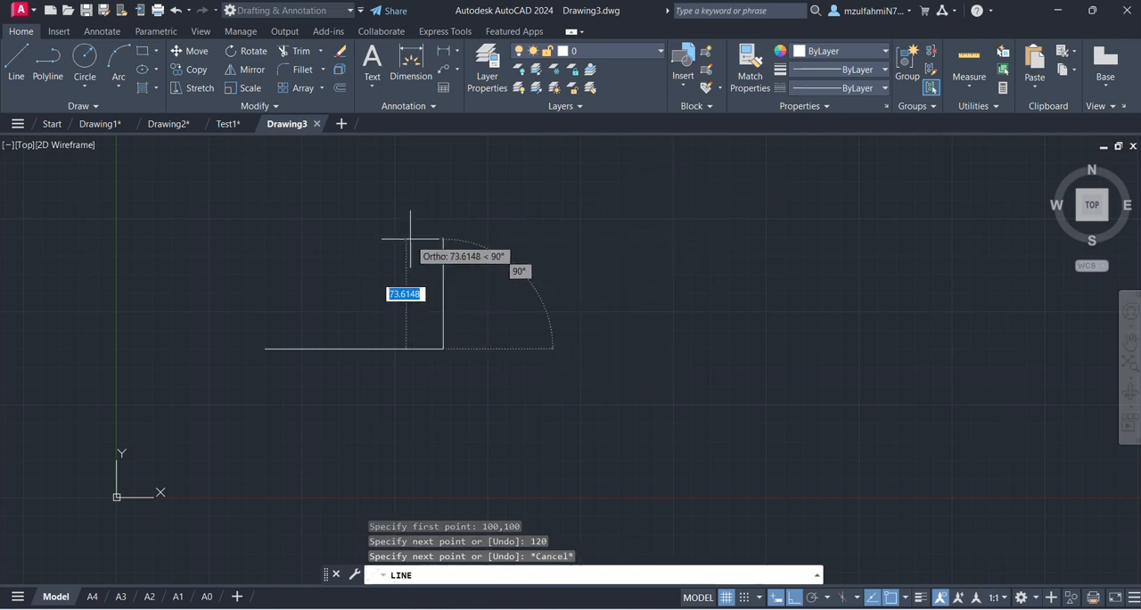
{"action": "type", "text": "90"}
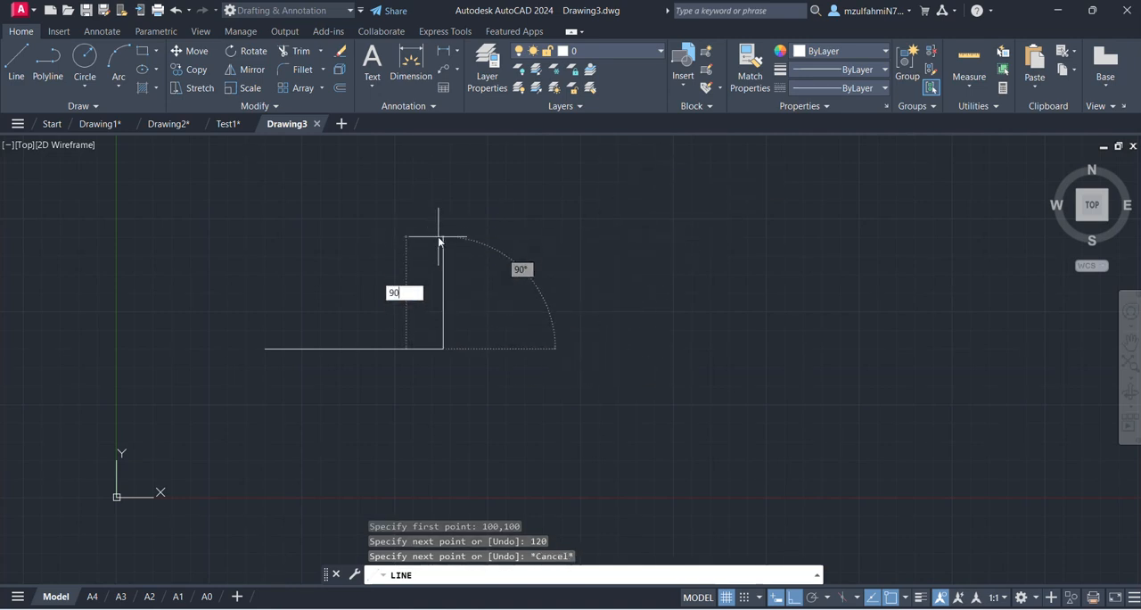
{"action": "key", "text": "Return"}
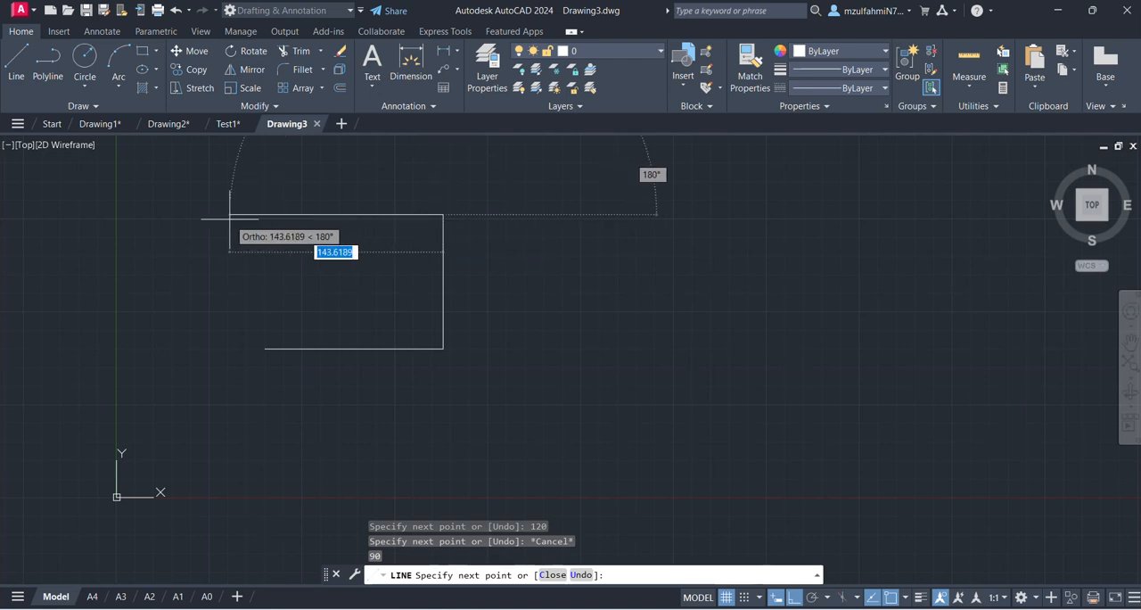
{"action": "type", "text": "1200"}
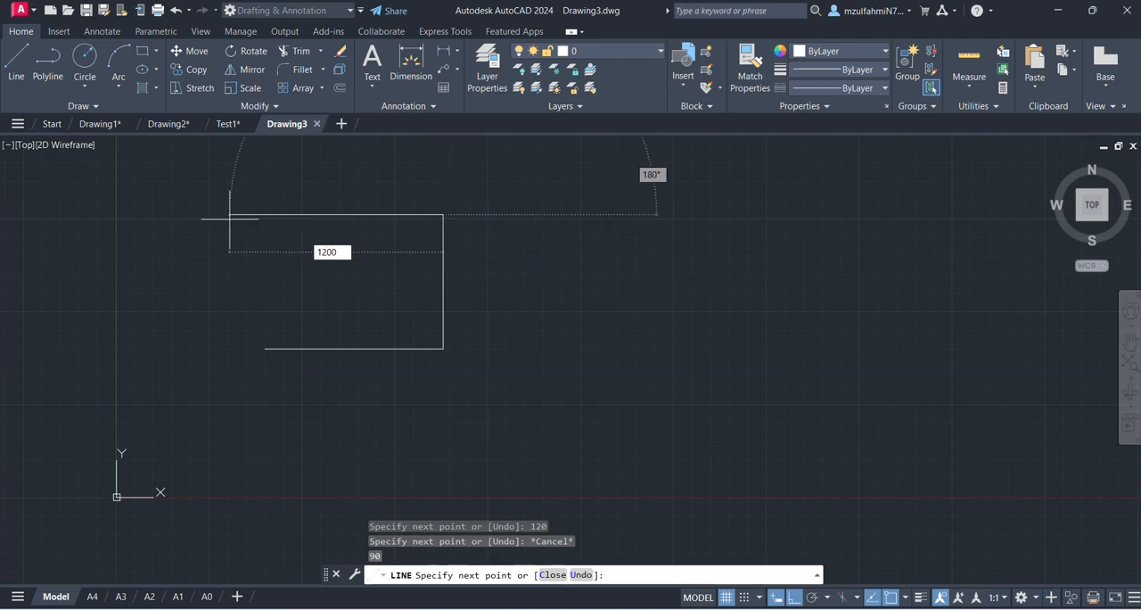
{"action": "key", "text": "Return"}
{"action": "type", "text": "c"}
{"action": "key", "text": "Return"}
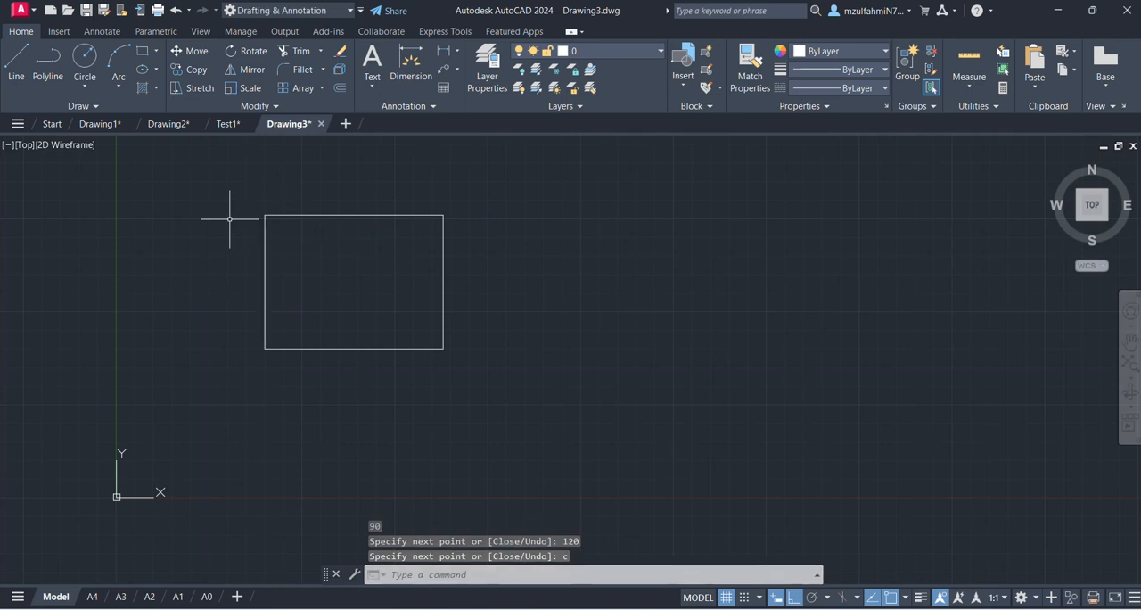
- Look up the horizontal hole-centre distances from the part's right edge on the PowerPoint Exercise slide, and return to AutoCAD
{"action": "type", "text": "z"}
{"action": "key", "text": "Return"}
{"action": "type", "text": "e"}
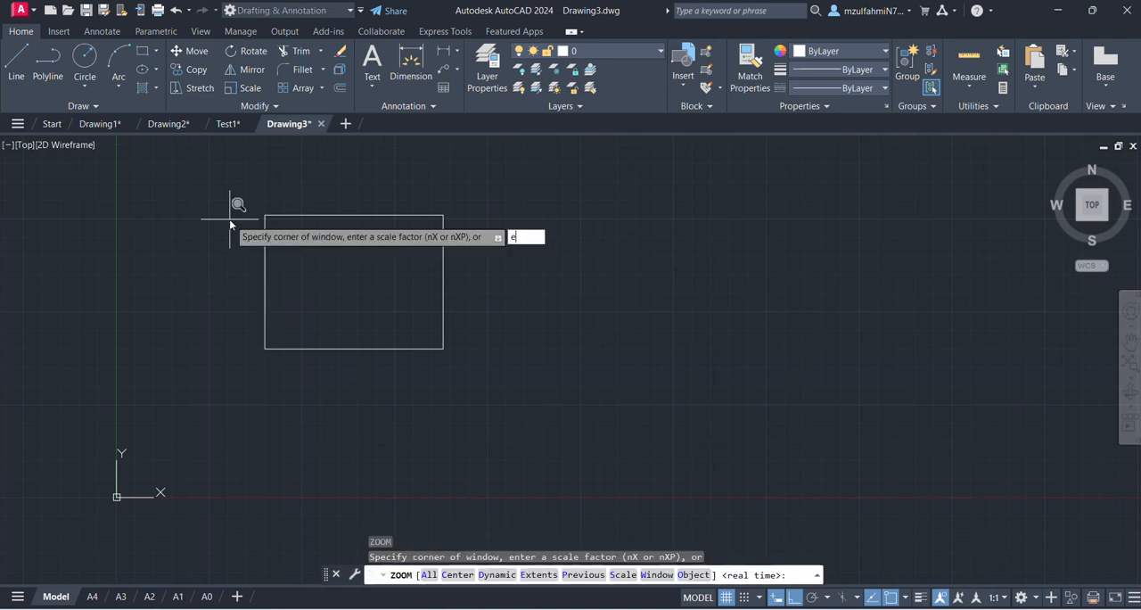
{"action": "key", "text": "Return"}
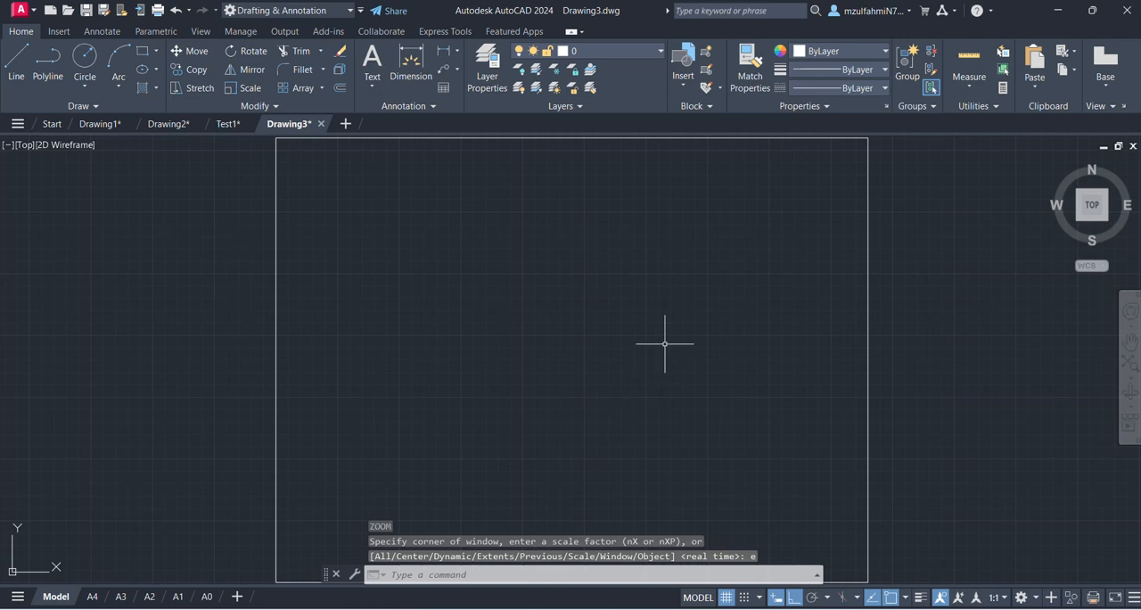
{"action": "scroll", "coordinate": [665, 345], "scroll_direction": "down", "scroll_amount": 3}
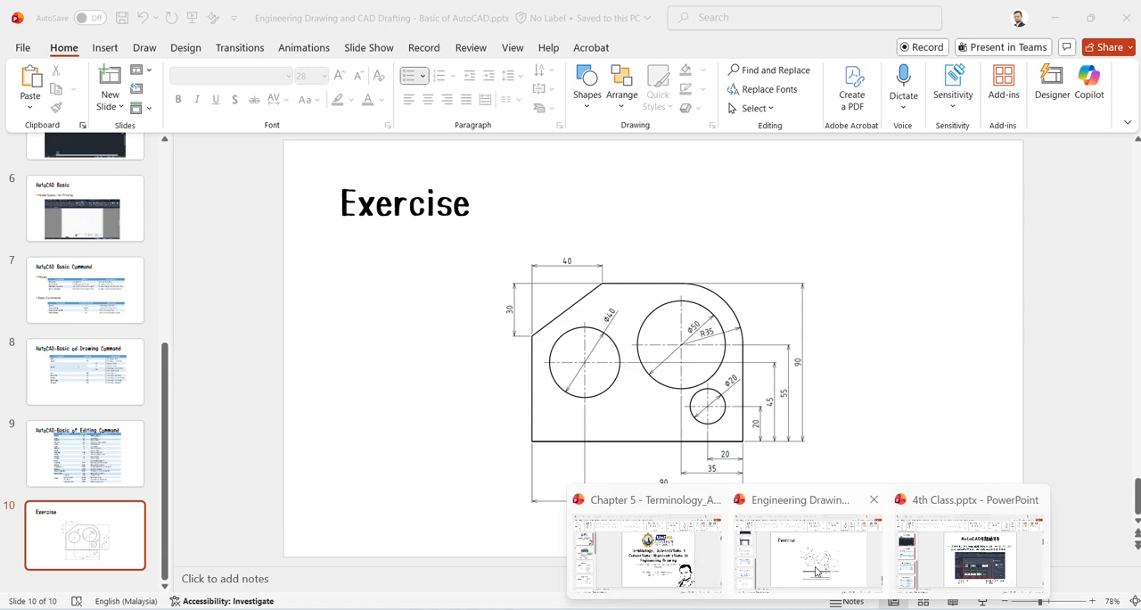
{"action": "left_click", "coordinate": [765, 488]}
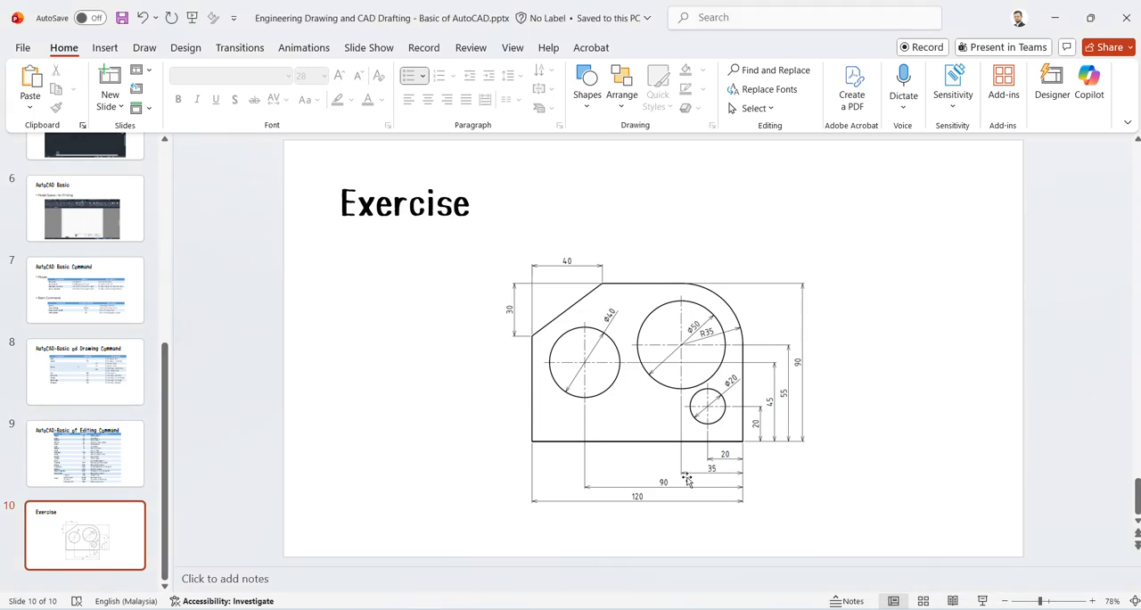
{"action": "left_click", "coordinate": [1054, 18]}
- Copy the rectangle's right edge leftward at distances of 20, 35 and 90, rechecking the distances on the PowerPoint Exercise slide
{"action": "left_click", "coordinate": [769, 370]}
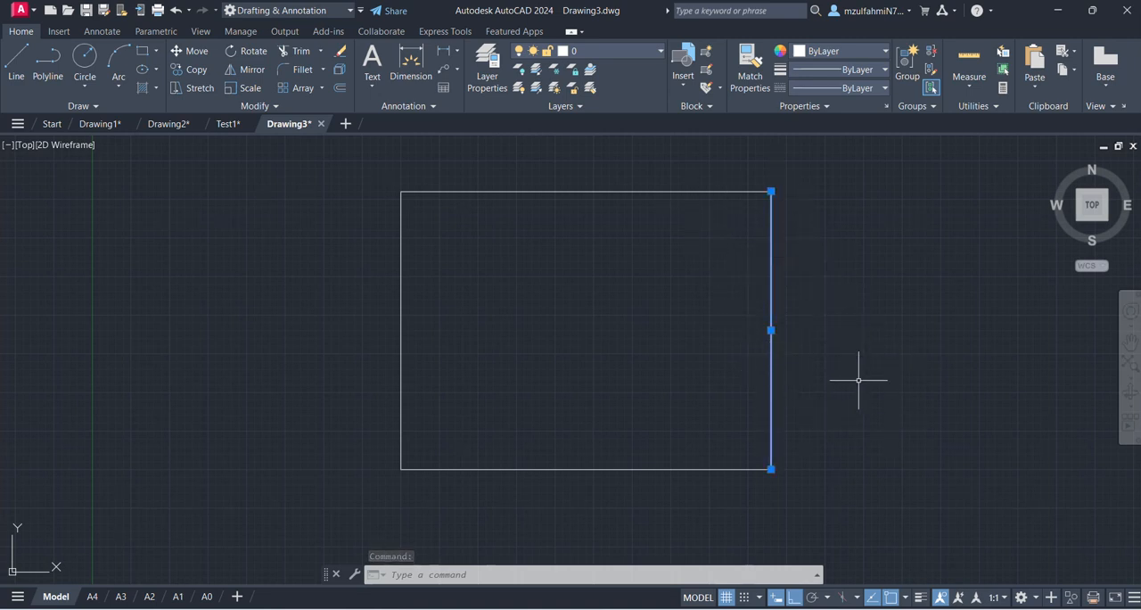
{"action": "type", "text": "c"}
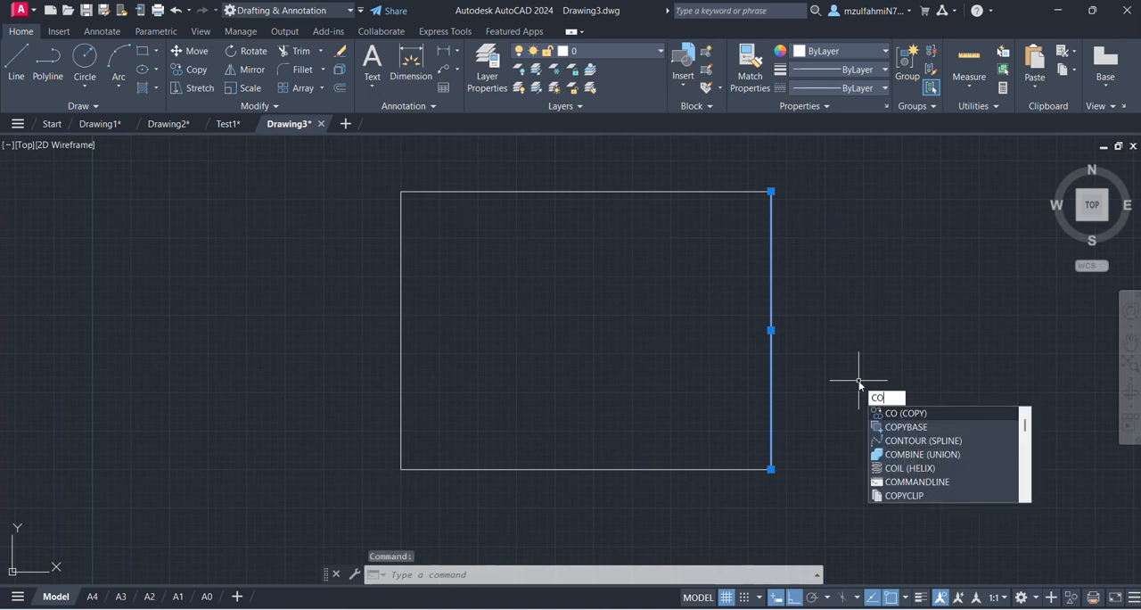
{"action": "key", "text": "Return"}
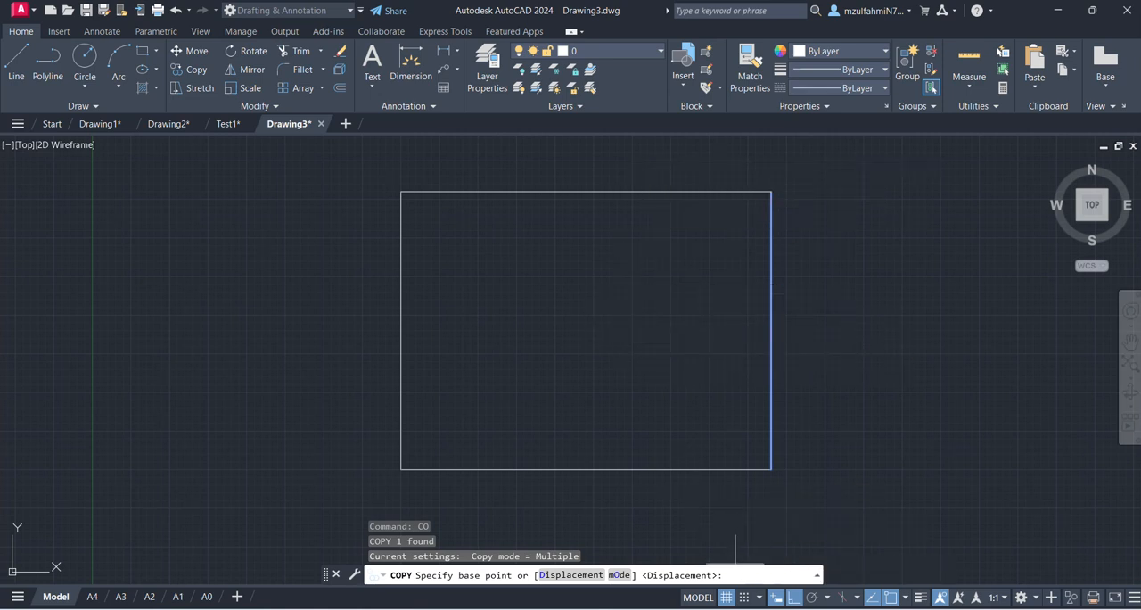
{"action": "left_click", "coordinate": [738, 515]}
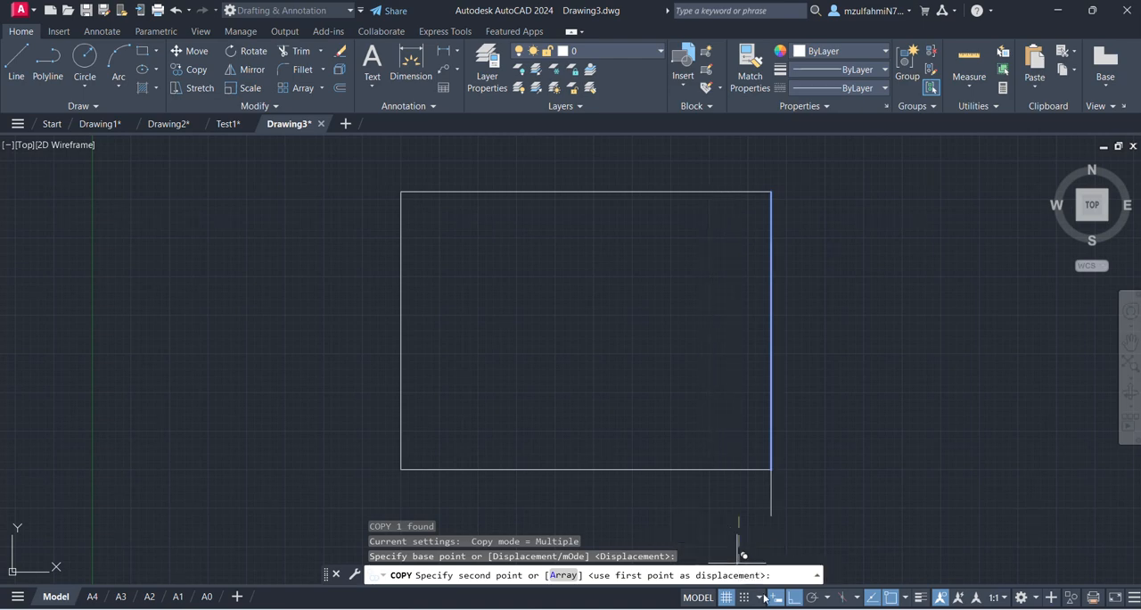
{"action": "left_click", "coordinate": [798, 569]}
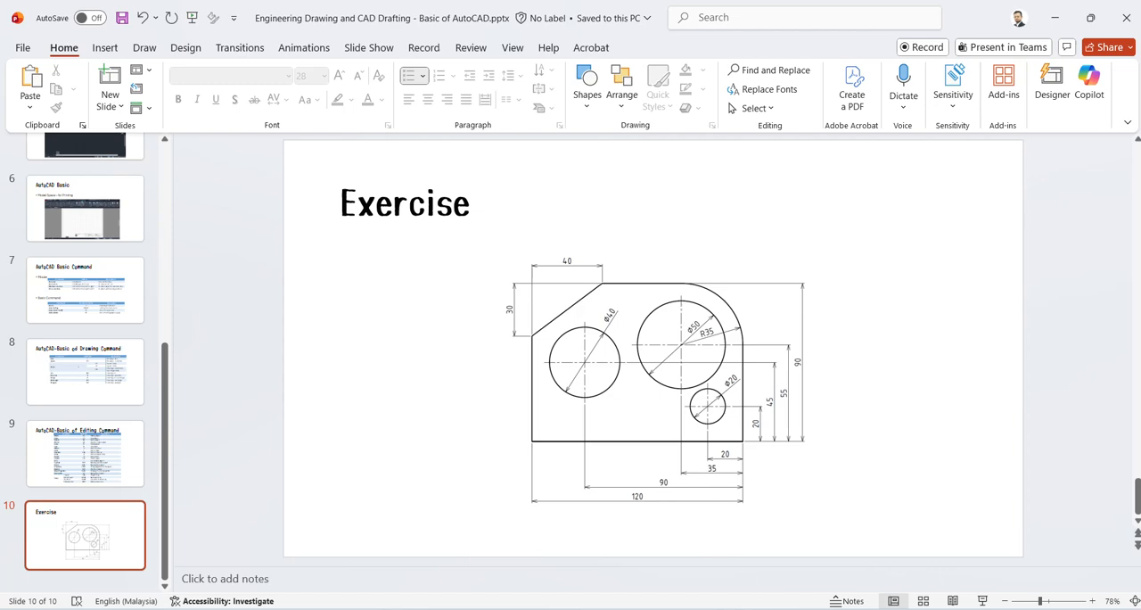
{"action": "mouse_move", "coordinate": [645, 608]}
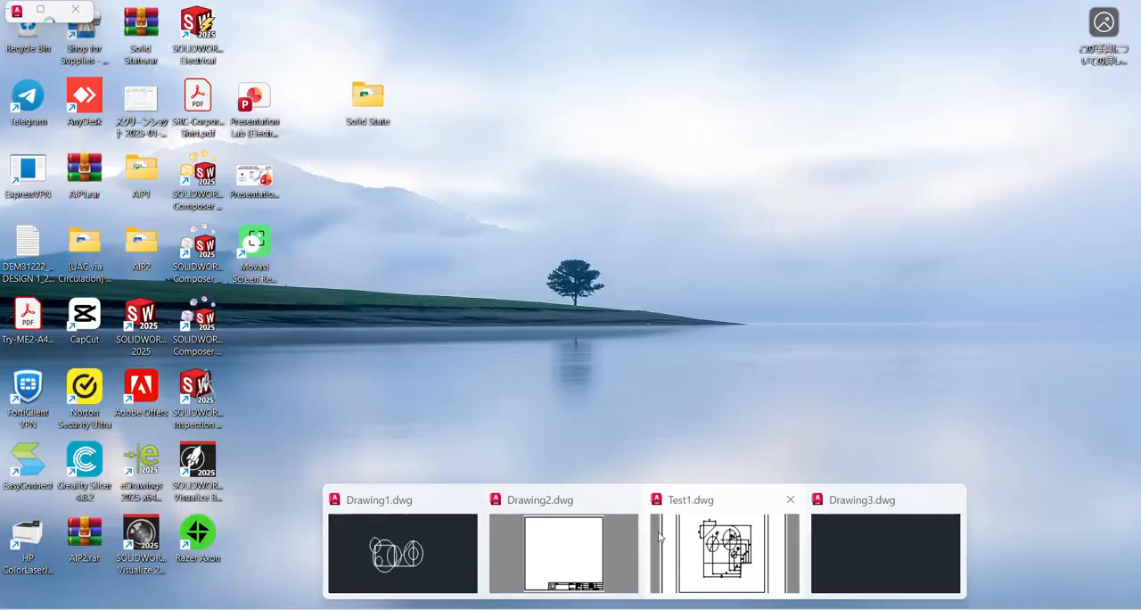
{"action": "left_click", "coordinate": [818, 549]}
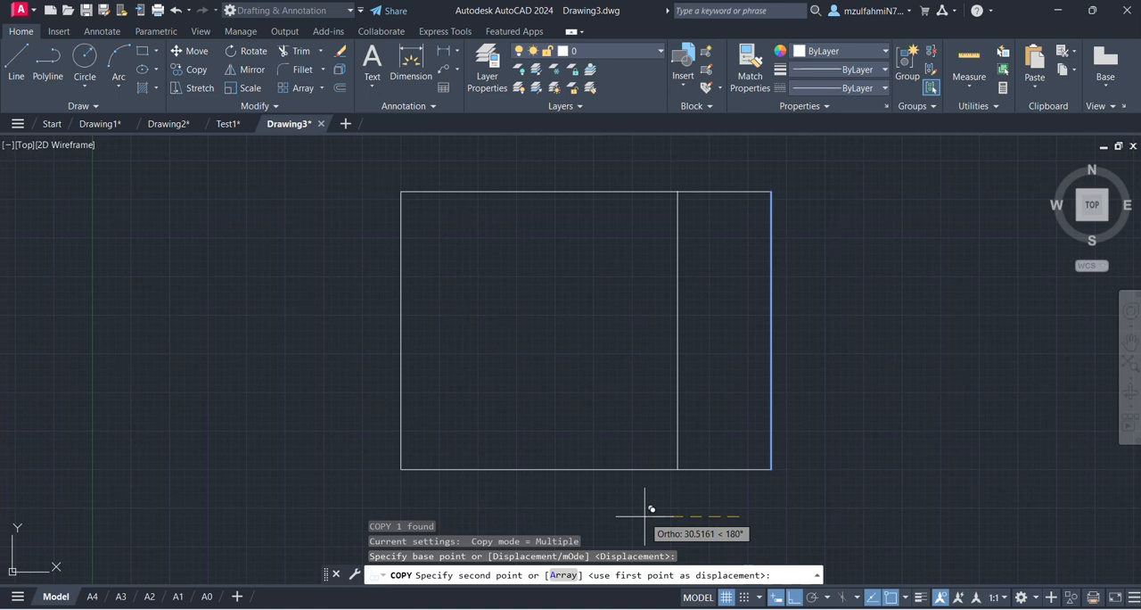
{"action": "type", "text": "20"}
{"action": "key", "text": "Return"}
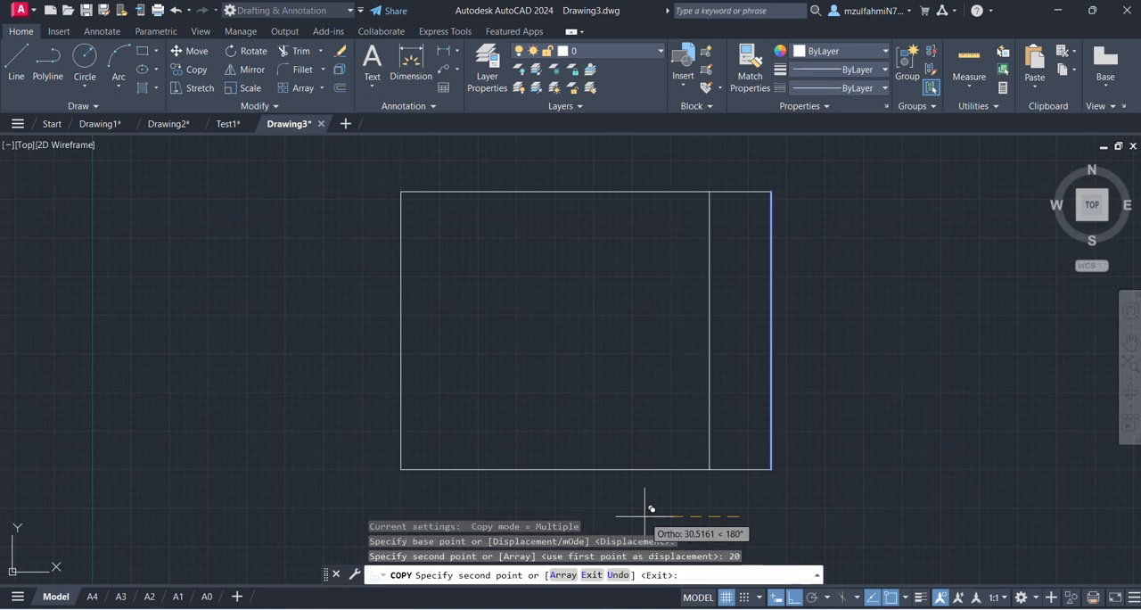
{"action": "type", "text": "35"}
{"action": "key", "text": "Return"}
{"action": "type", "text": "90"}
{"action": "key", "text": "Return"}
{"action": "key", "text": "Escape"}
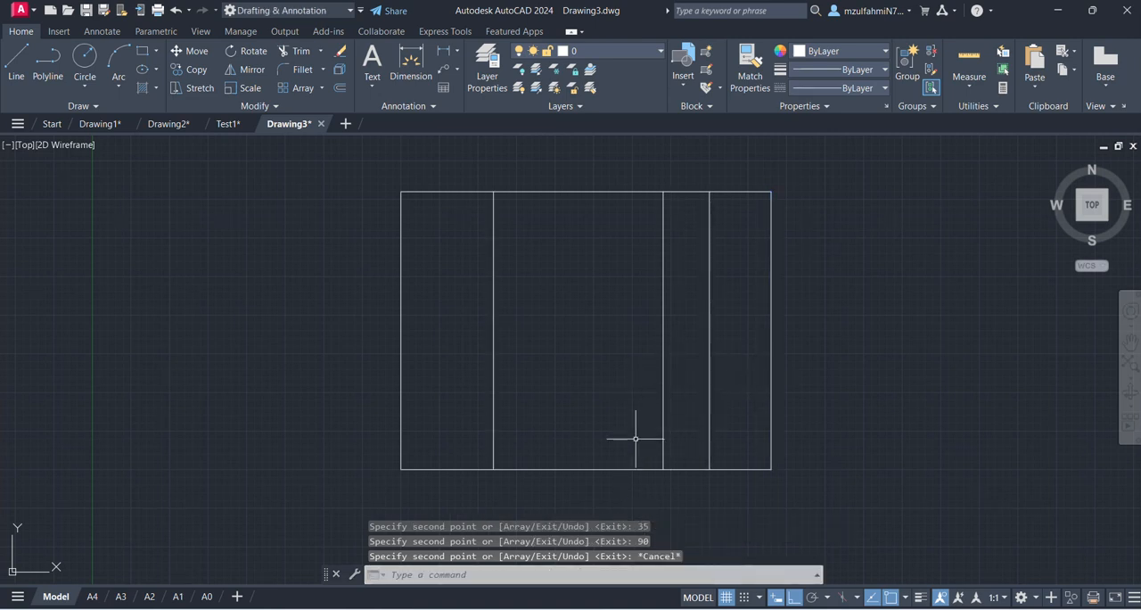
- Measure the spacing between the vertical lines inside the rectangle with the quick measure tool
{"action": "type", "text": "mea"}
{"action": "key", "text": "Return"}
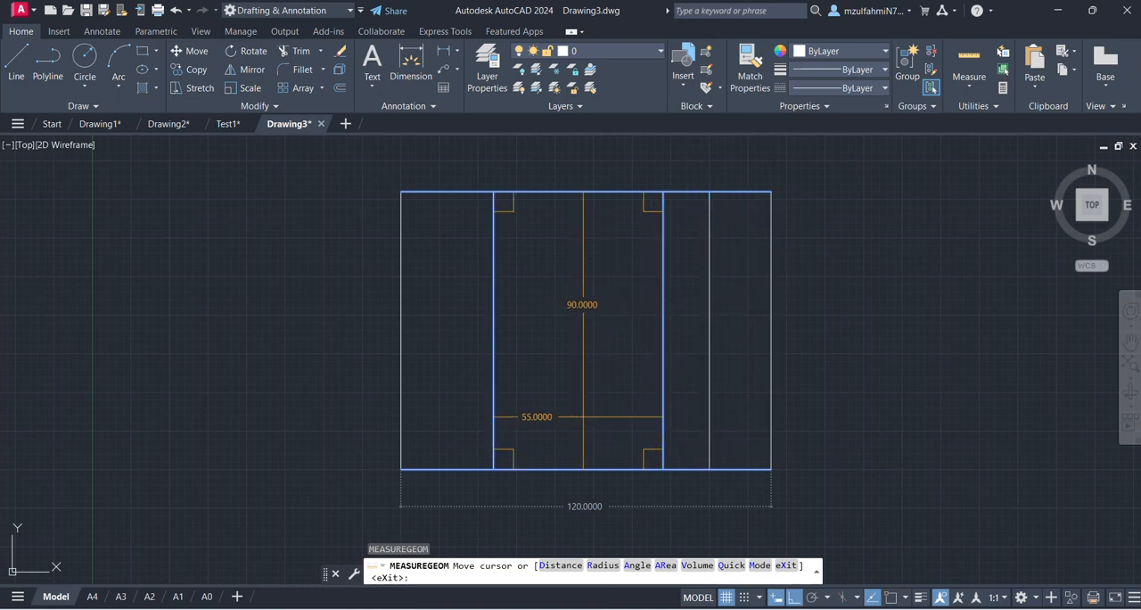
{"action": "key", "text": "Escape"}
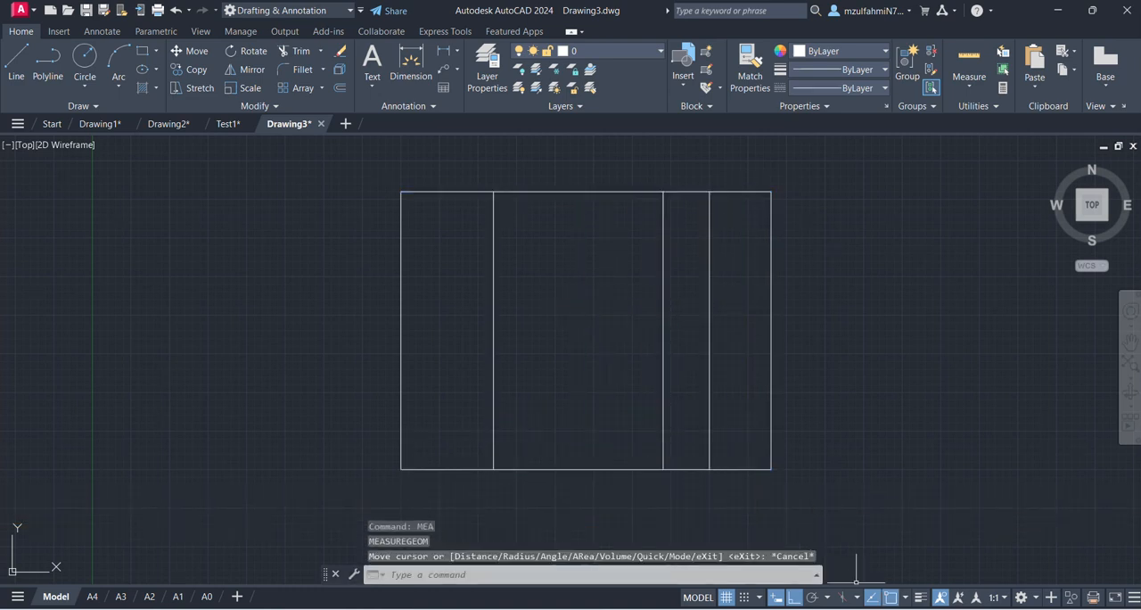
- Check the vertical hole-centre distances from the part's bottom edge on the PowerPoint Exercise slide, and return to Drawing3 in AutoCAD
{"action": "left_click", "coordinate": [748, 504]}
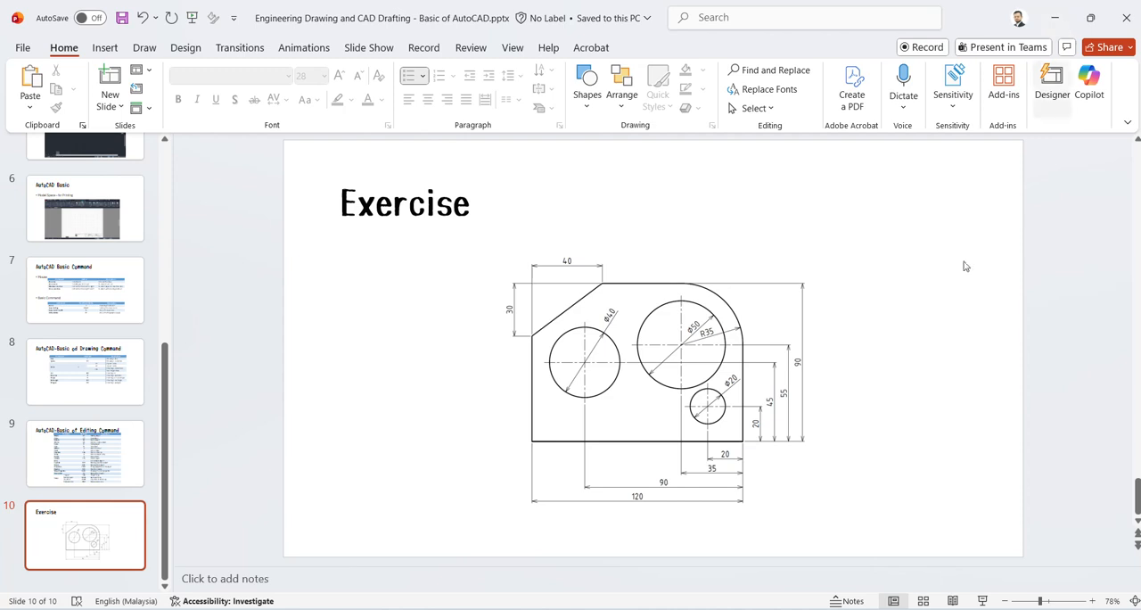
{"action": "mouse_move", "coordinate": [743, 609]}
{"action": "mouse_move", "coordinate": [810, 609]}
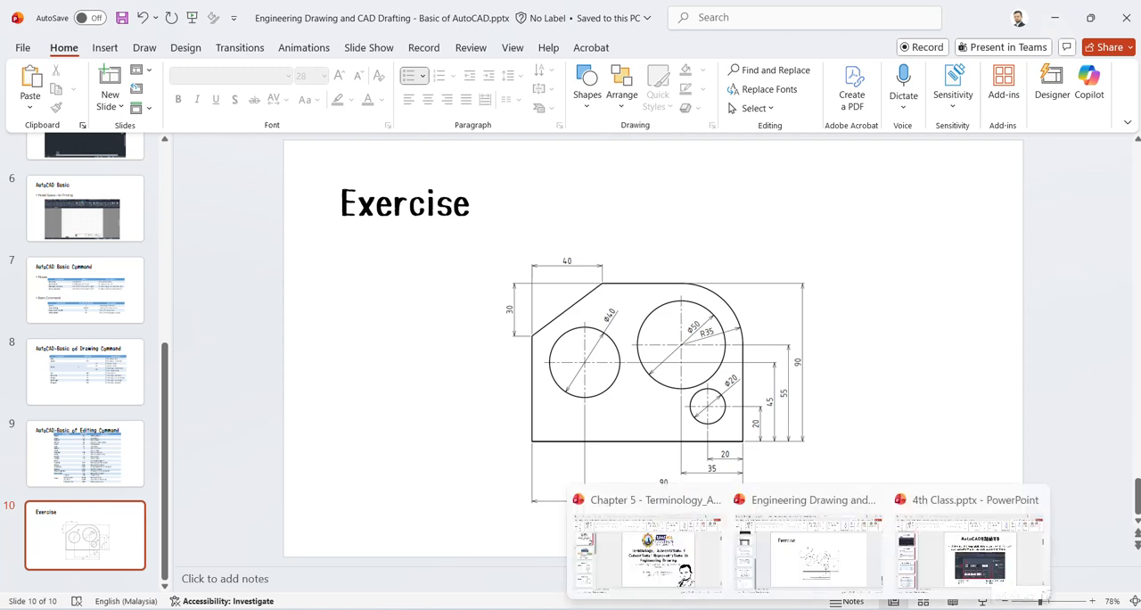
{"action": "mouse_move", "coordinate": [644, 609]}
{"action": "left_click", "coordinate": [885, 548]}
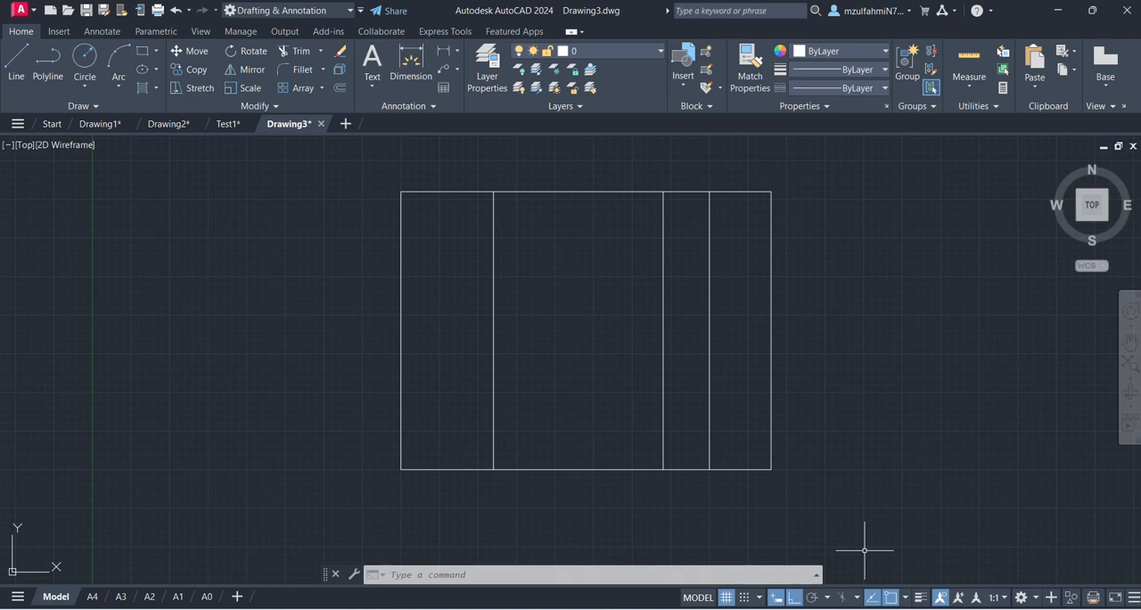
- Offset the rectangle's bottom edge 20 upward into the rectangle
{"action": "type", "text": "O"}
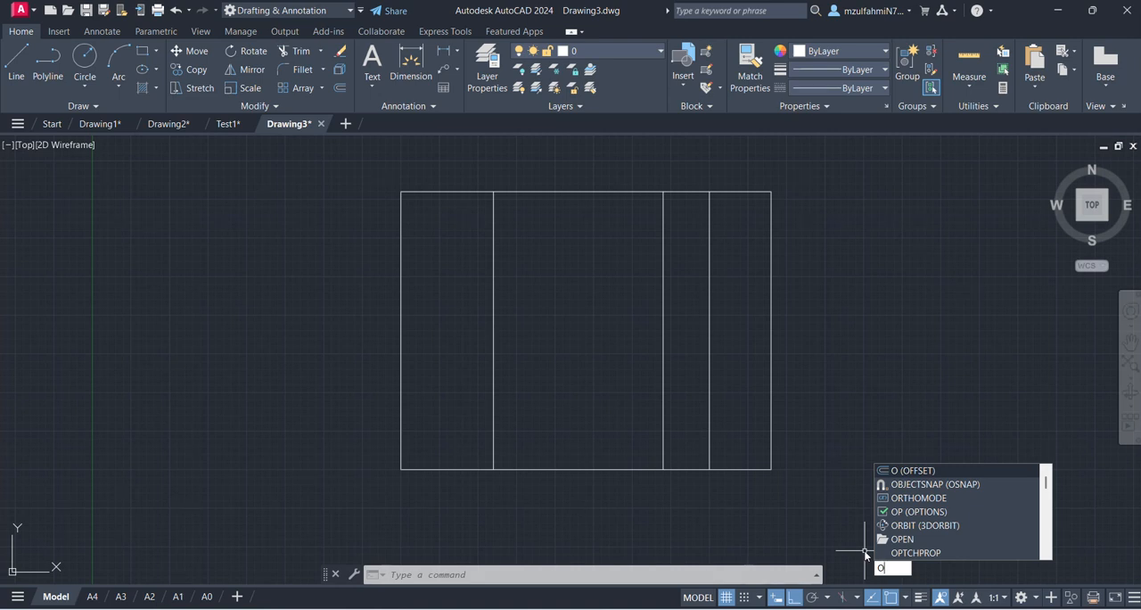
{"action": "key", "text": "Return"}
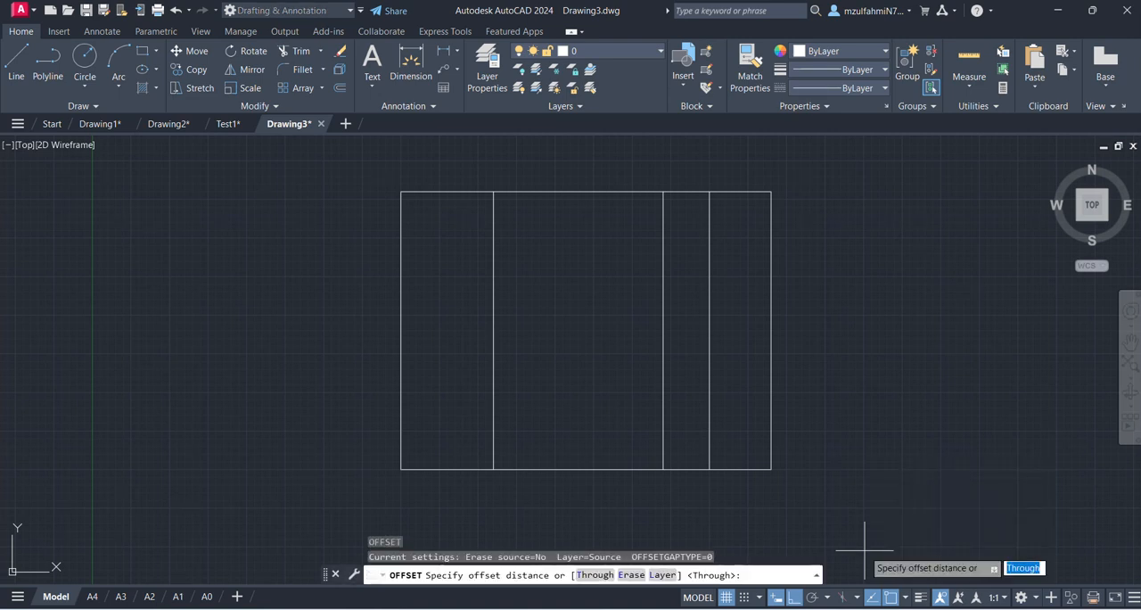
{"action": "type", "text": "20"}
{"action": "key", "text": "Return"}
{"action": "left_click", "coordinate": [744, 468]}
{"action": "left_click", "coordinate": [745, 374]}
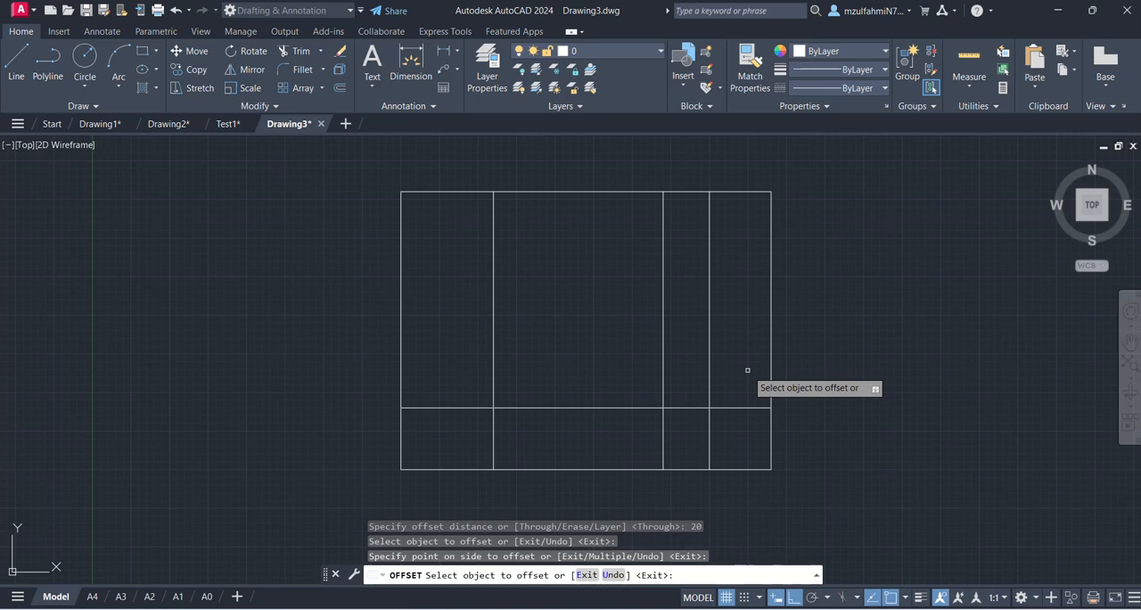
{"action": "key", "text": "Escape"}
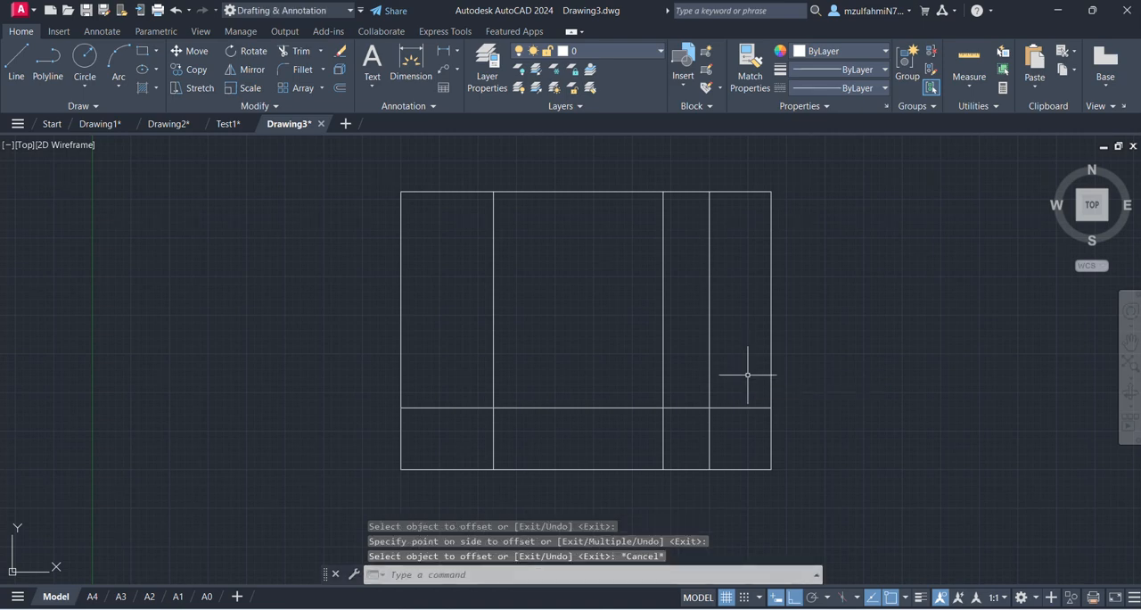
- Check the remaining hole-centre heights on the PowerPoint Exercise slide, and return to AutoCAD
{"action": "mouse_move", "coordinate": [807, 608]}
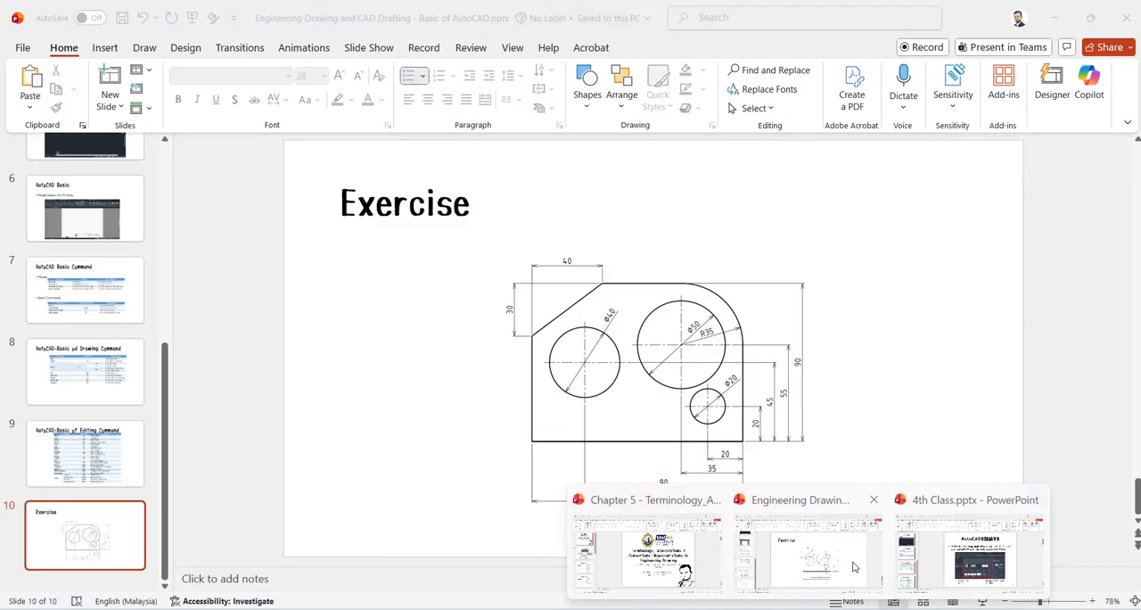
{"action": "left_click", "coordinate": [807, 526]}
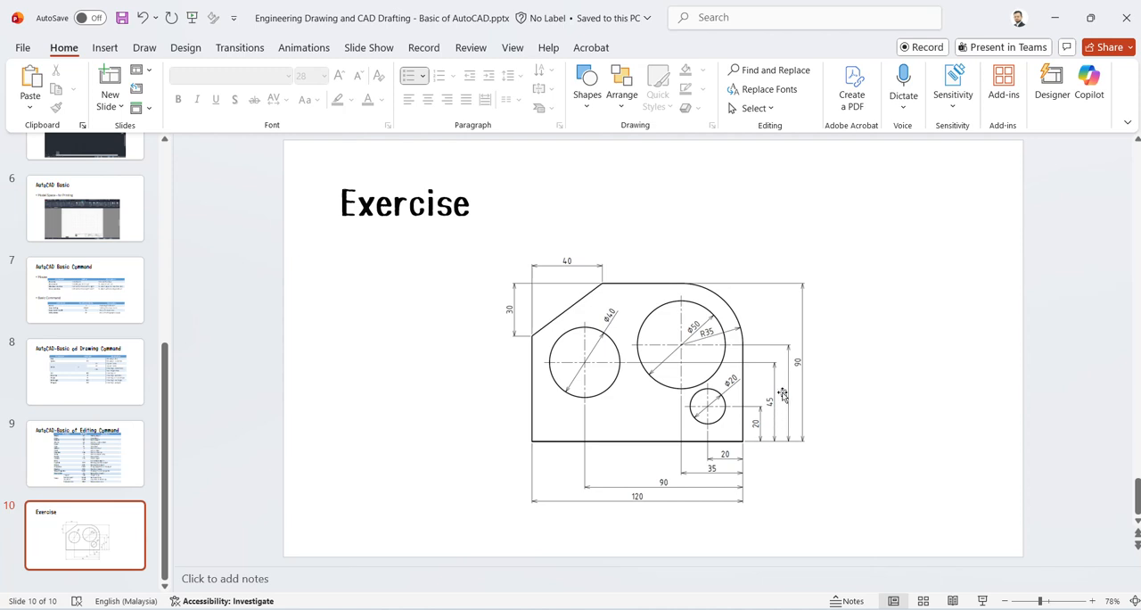
{"action": "left_click", "coordinate": [1055, 17]}
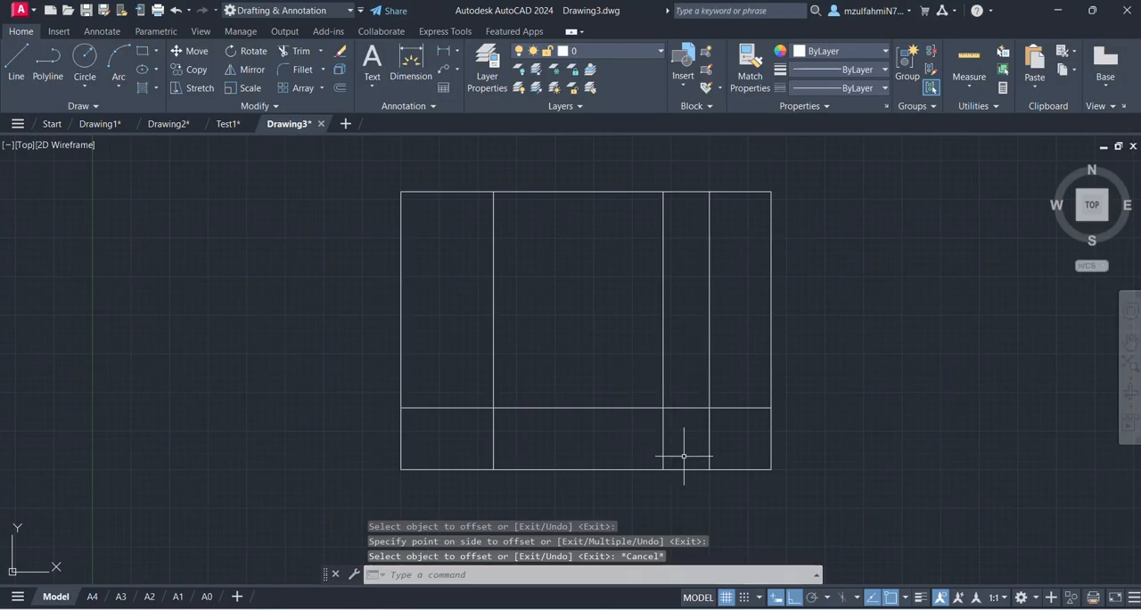
{"action": "type", "text": "o"}
{"action": "key", "text": "Return"}
{"action": "type", "text": "45"}
{"action": "key", "text": "Return"}
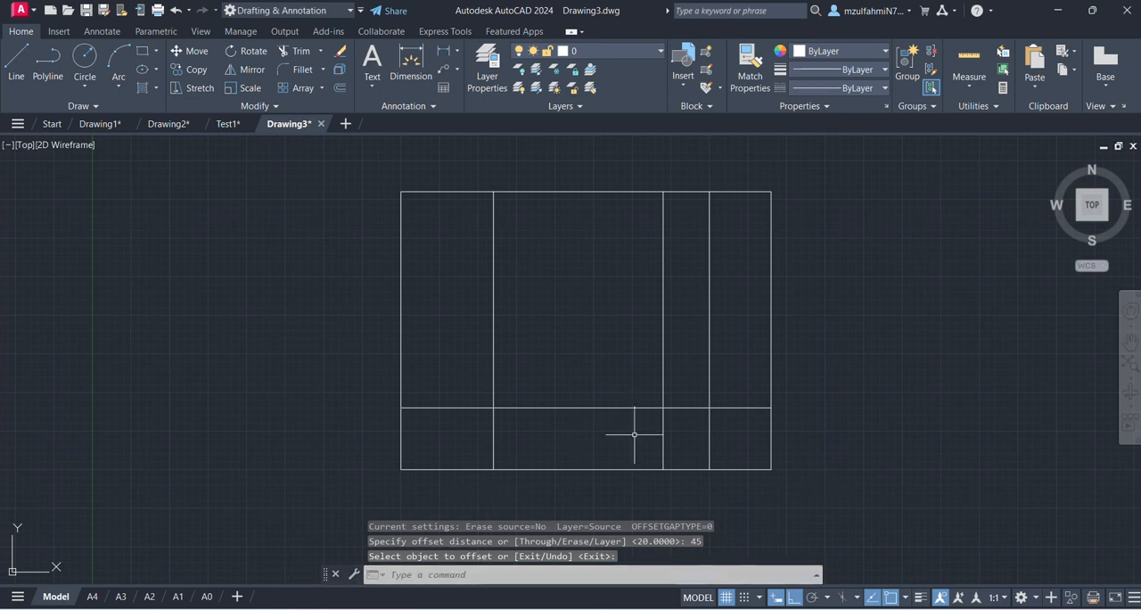
{"action": "key", "text": "Escape"}
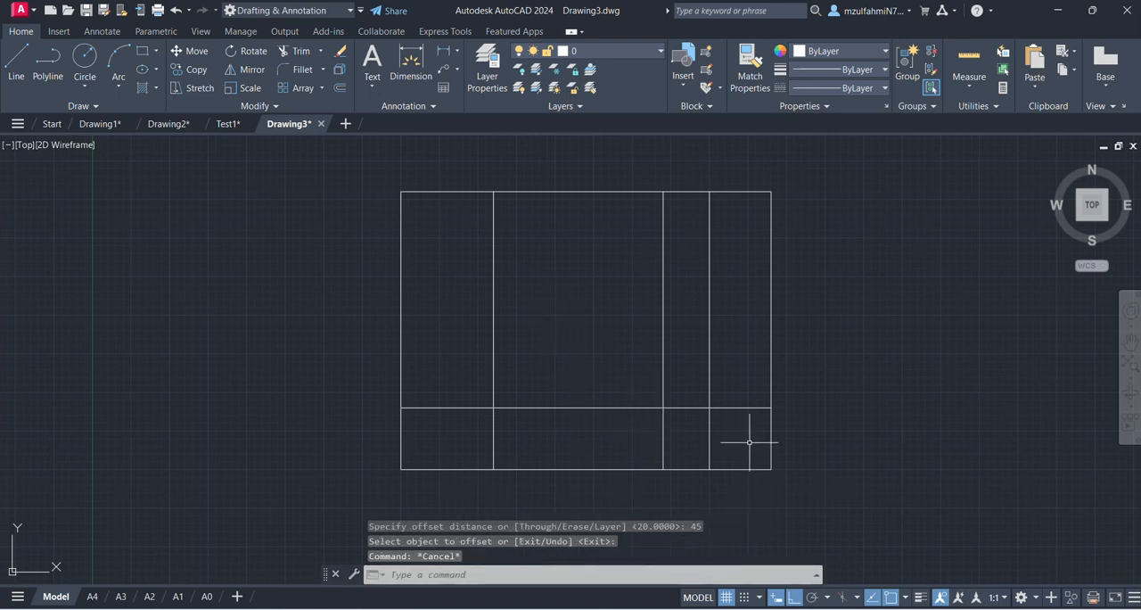
- Offset the rectangle's bottom edge 45 upward into the rectangle
{"action": "type", "text": "o"}
{"action": "key", "text": "Return"}
{"action": "type", "text": "4"}
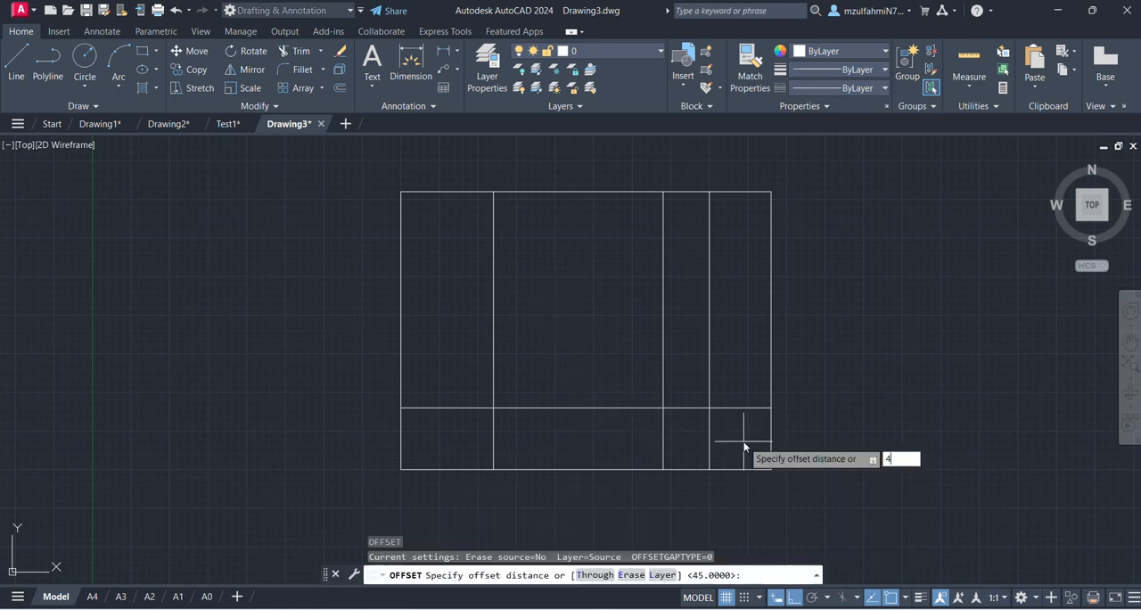
{"action": "key", "text": "Return"}
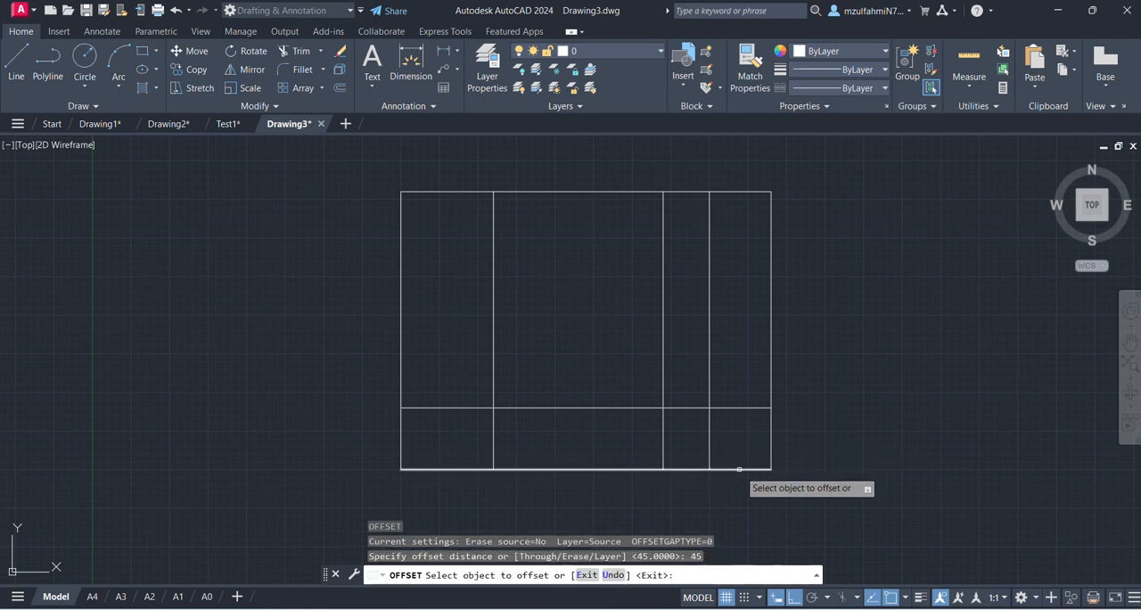
{"action": "left_click", "coordinate": [745, 468]}
{"action": "left_click", "coordinate": [751, 361]}
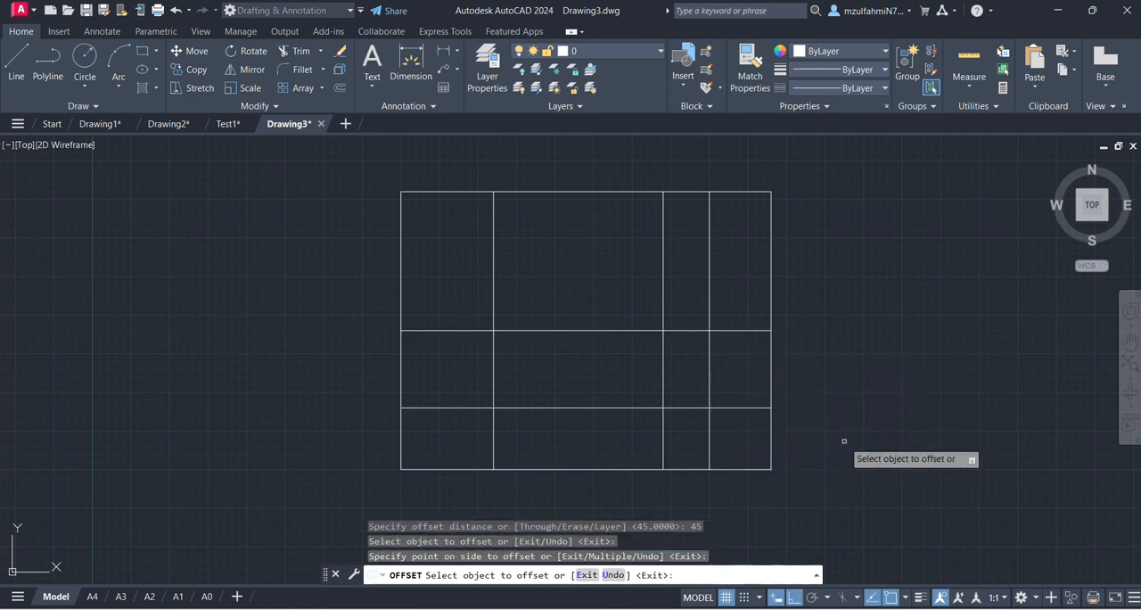
{"action": "key", "text": "Escape"}
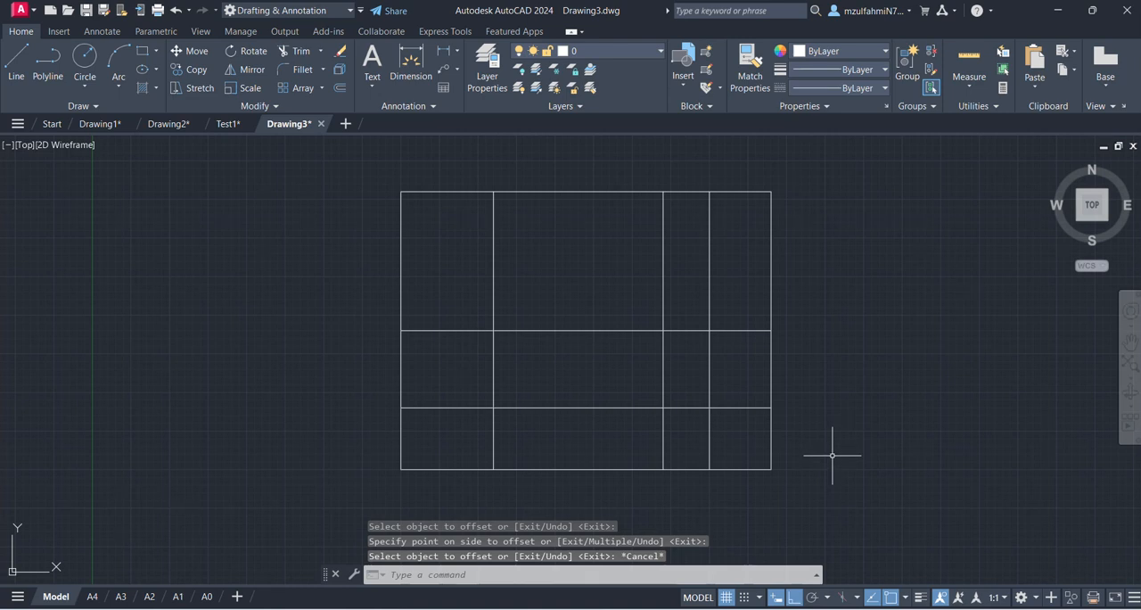
- Offset the rectangle's bottom edge 55 upward into the rectangle
{"action": "type", "text": "o"}
{"action": "key", "text": "Return"}
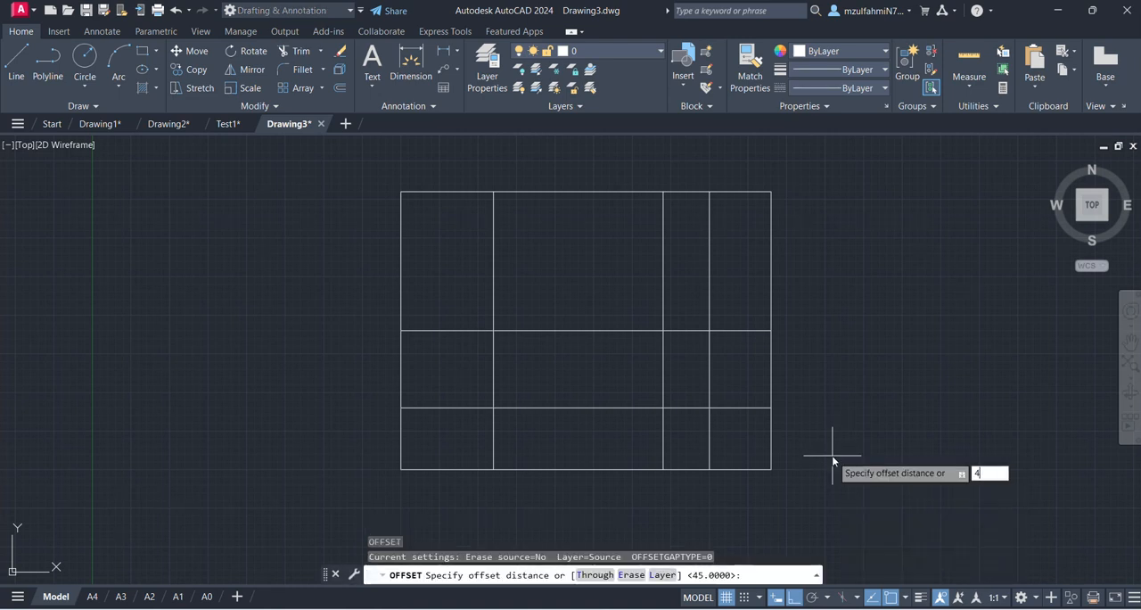
{"action": "type", "text": "55"}
{"action": "key", "text": "Return"}
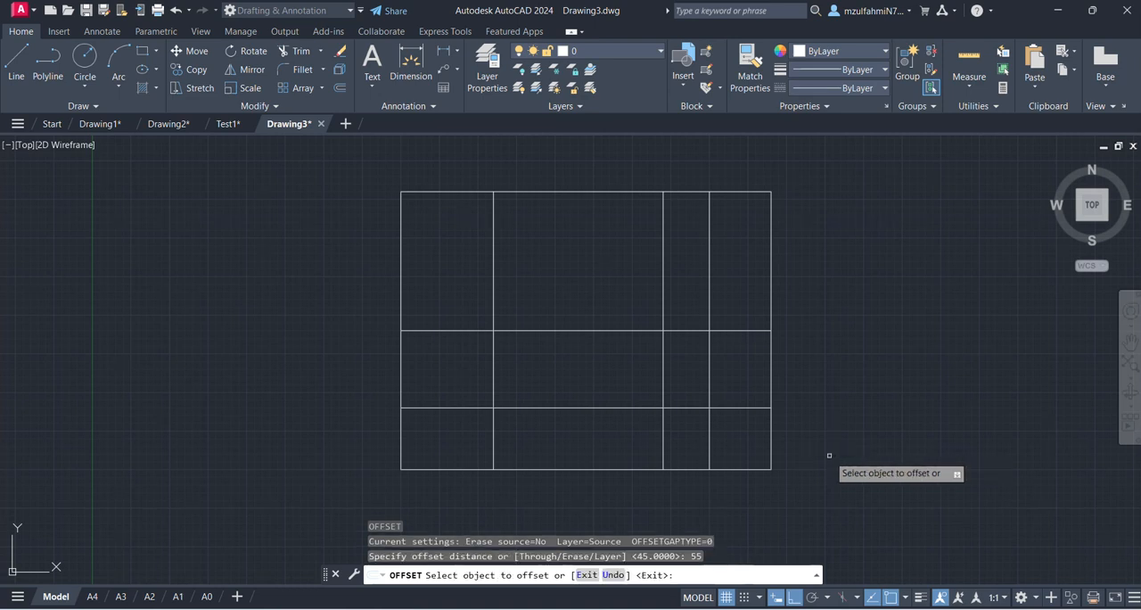
{"action": "left_click", "coordinate": [747, 468]}
{"action": "left_click", "coordinate": [741, 382]}
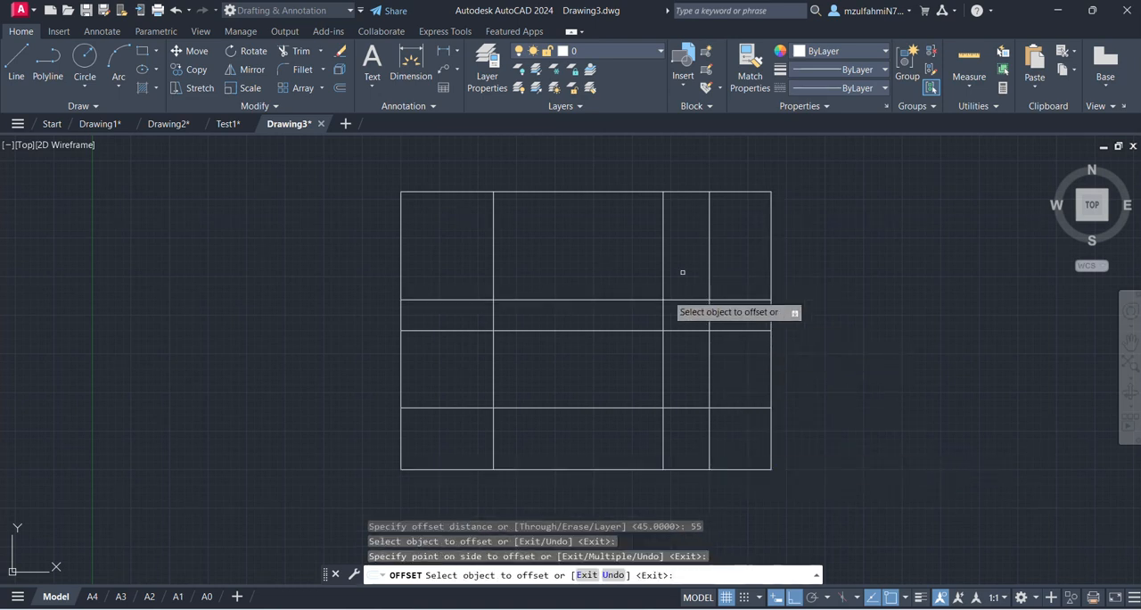
{"action": "key", "text": "Escape"}
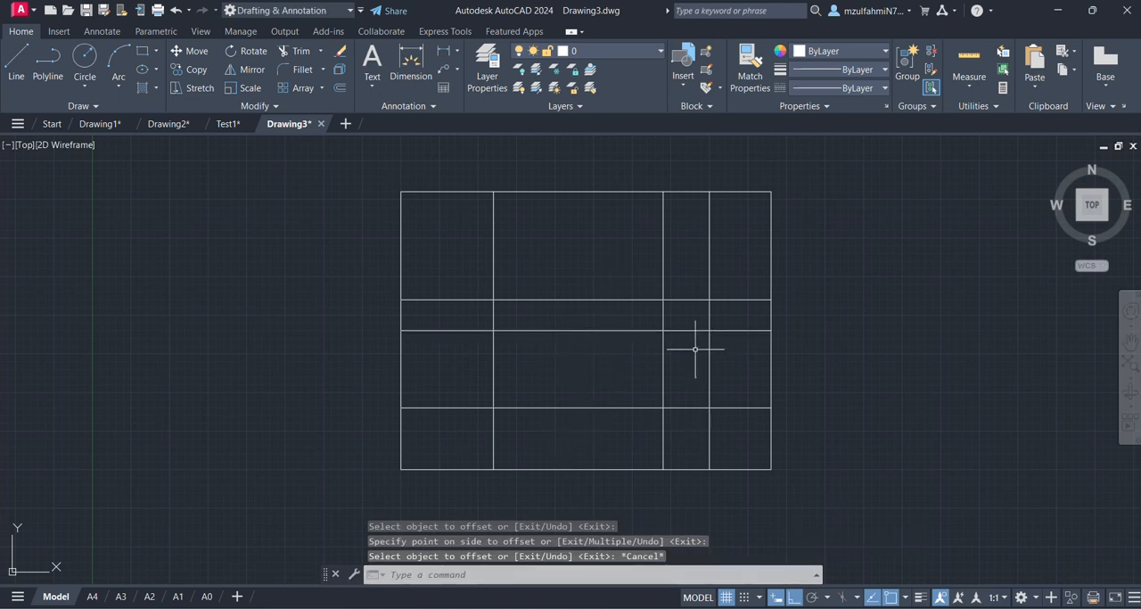
- Delete the three horizontal offset lines inside the rectangle
{"action": "left_click", "coordinate": [618, 275]}
{"action": "left_click", "coordinate": [558, 437]}
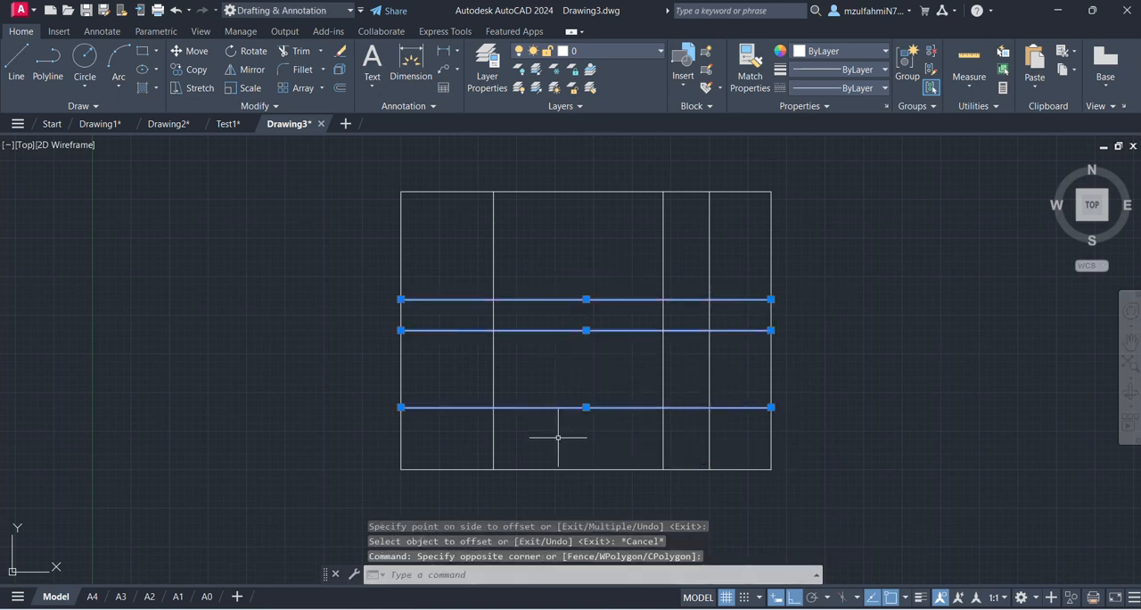
{"action": "key", "text": "Delete"}
{"action": "type", "text": "o"}
{"action": "key", "text": "Return"}
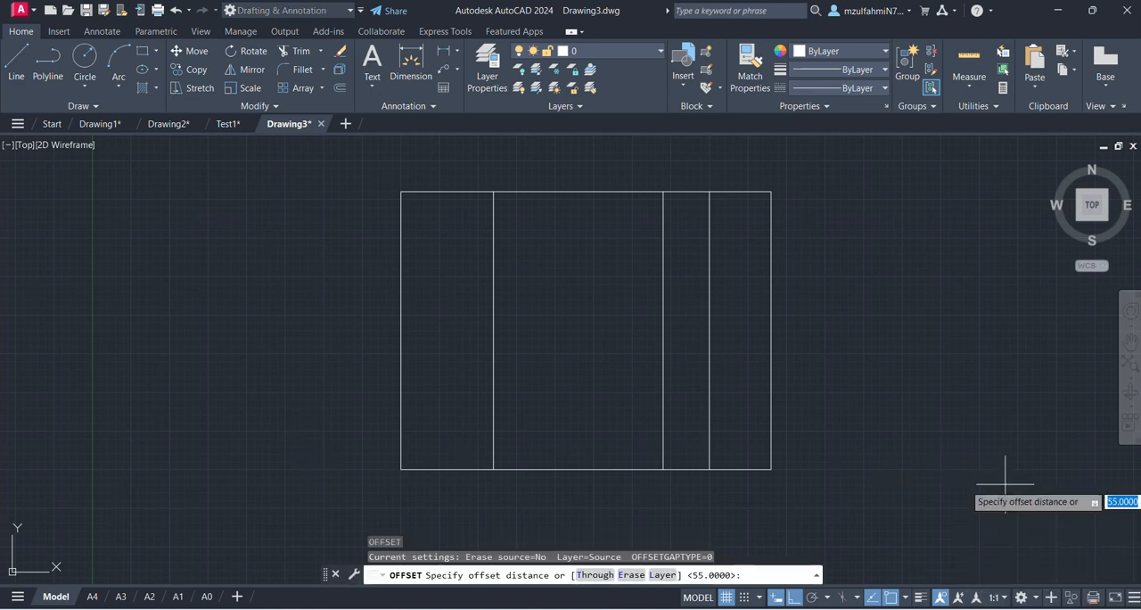
{"action": "key", "text": "Escape"}
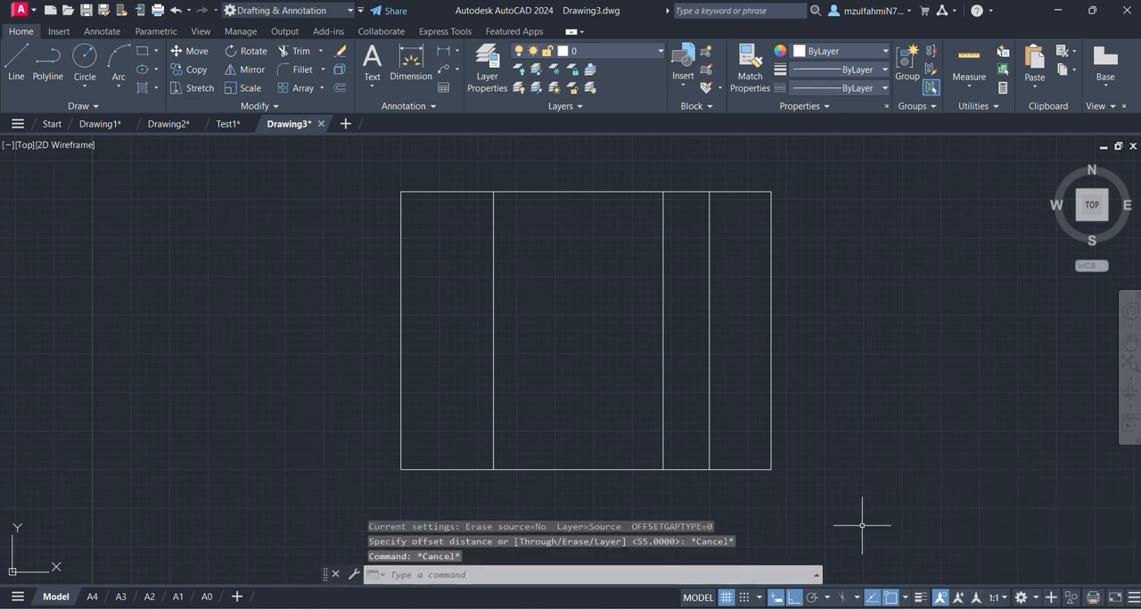
- Copy the rectangle's bottom edge straight upward at distances of 20, 45 and 55 to mark the hole-centre heights
{"action": "left_click", "coordinate": [564, 467]}
{"action": "type", "text": "co"}
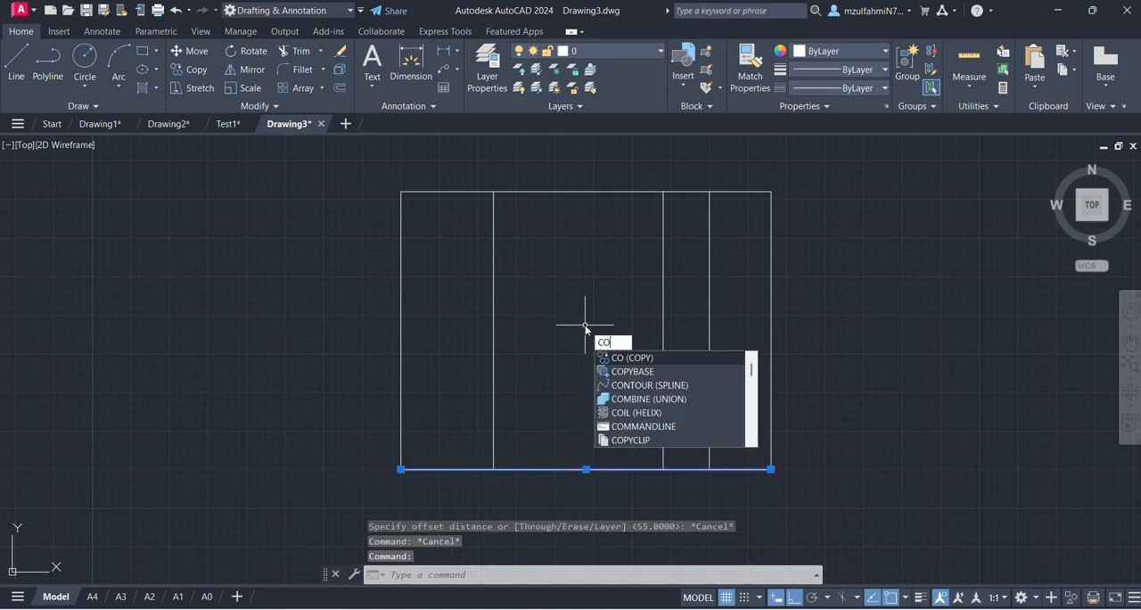
{"action": "key", "text": "Return"}
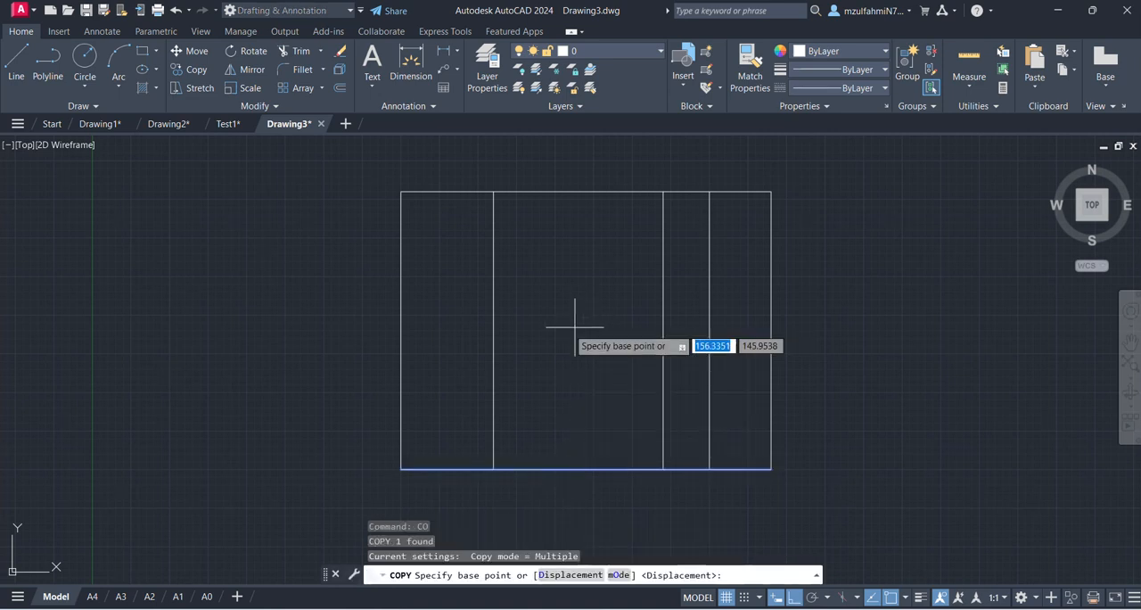
{"action": "left_click", "coordinate": [263, 421]}
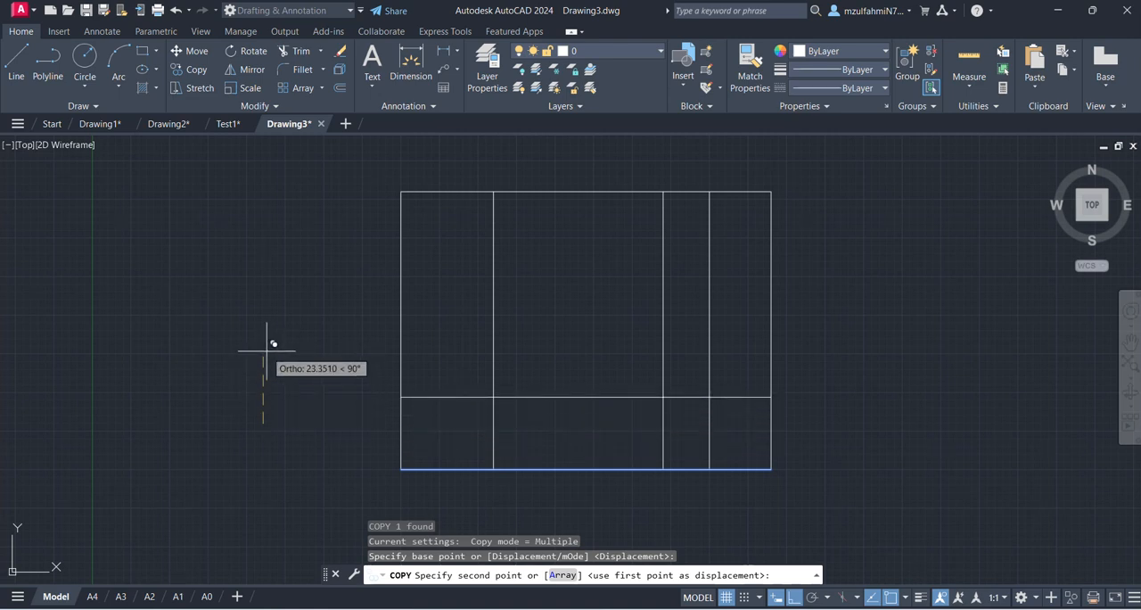
{"action": "type", "text": "20"}
{"action": "key", "text": "Return"}
{"action": "type", "text": "45"}
{"action": "key", "text": "Return"}
{"action": "type", "text": "55"}
{"action": "key", "text": "Return"}
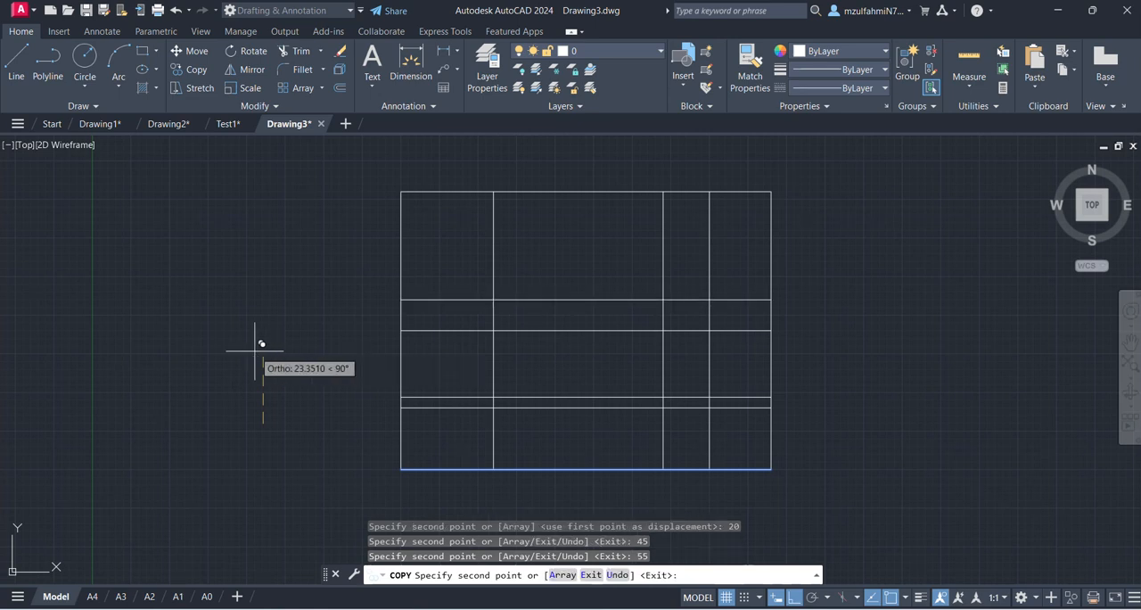
{"action": "key", "text": "Escape"}
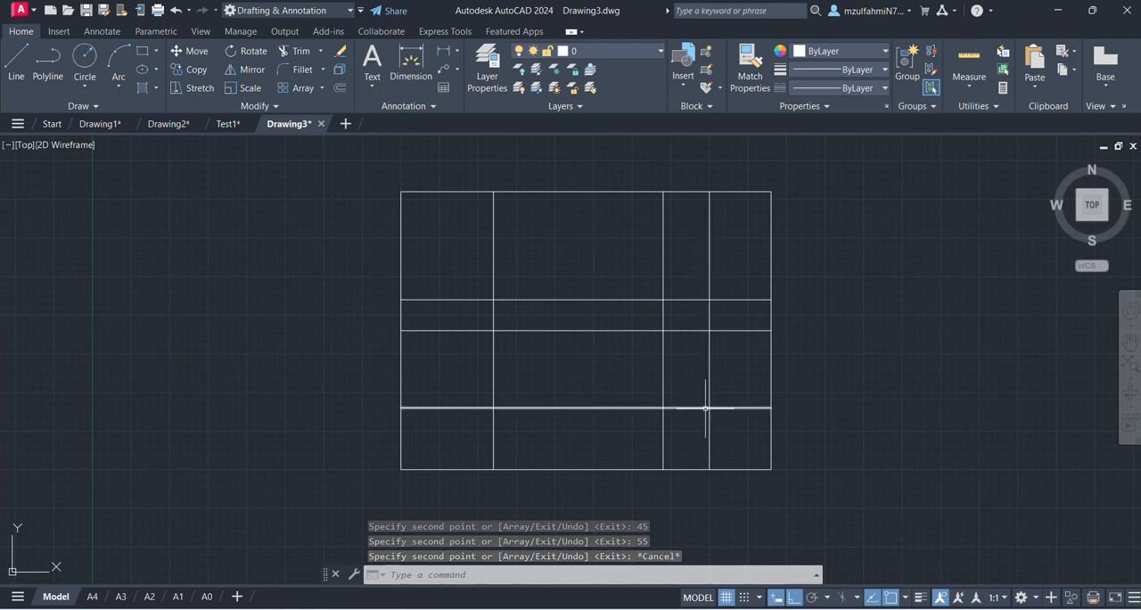
- Check the hole diameters and centre positions on the PowerPoint Exercise slide, and return to Drawing3 in AutoCAD
{"action": "mouse_move", "coordinate": [705, 409]}
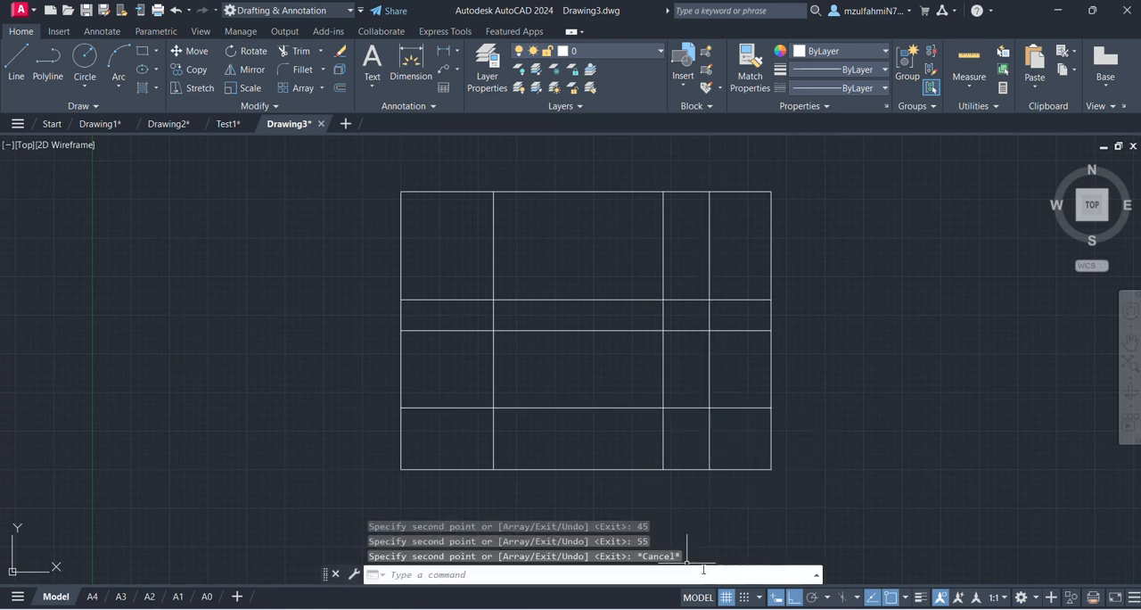
{"action": "mouse_move", "coordinate": [856, 605]}
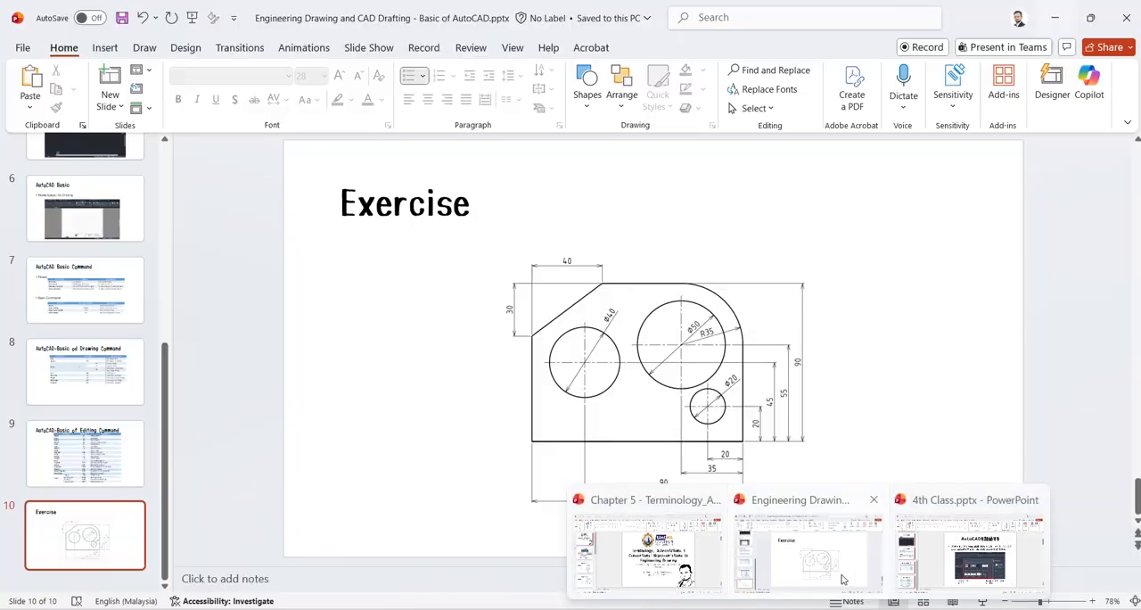
{"action": "left_click", "coordinate": [823, 559]}
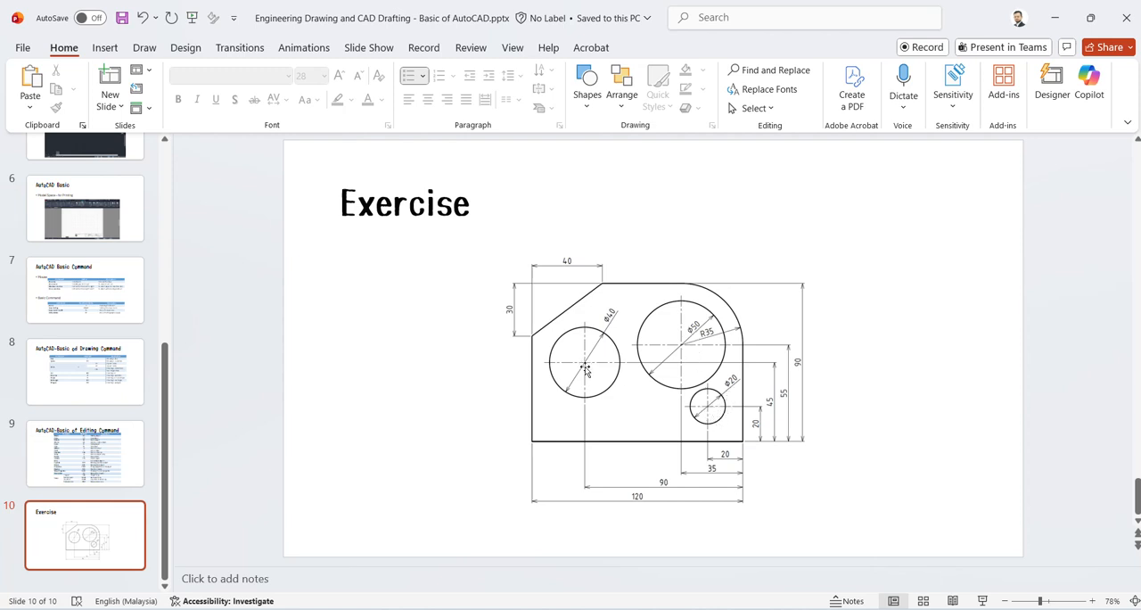
{"action": "left_click", "coordinate": [1055, 18]}
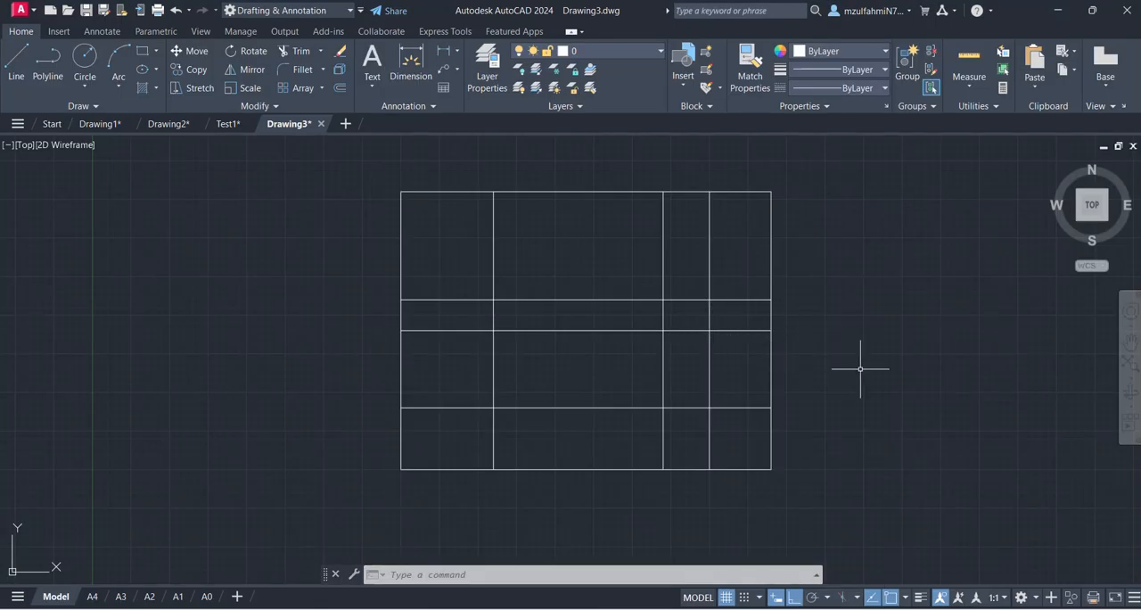
- Draw a circle of radius 10 centred where the lowest inner horizontal line crosses the rightmost inner vertical line
{"action": "type", "text": "c"}
{"action": "key", "text": "Return"}
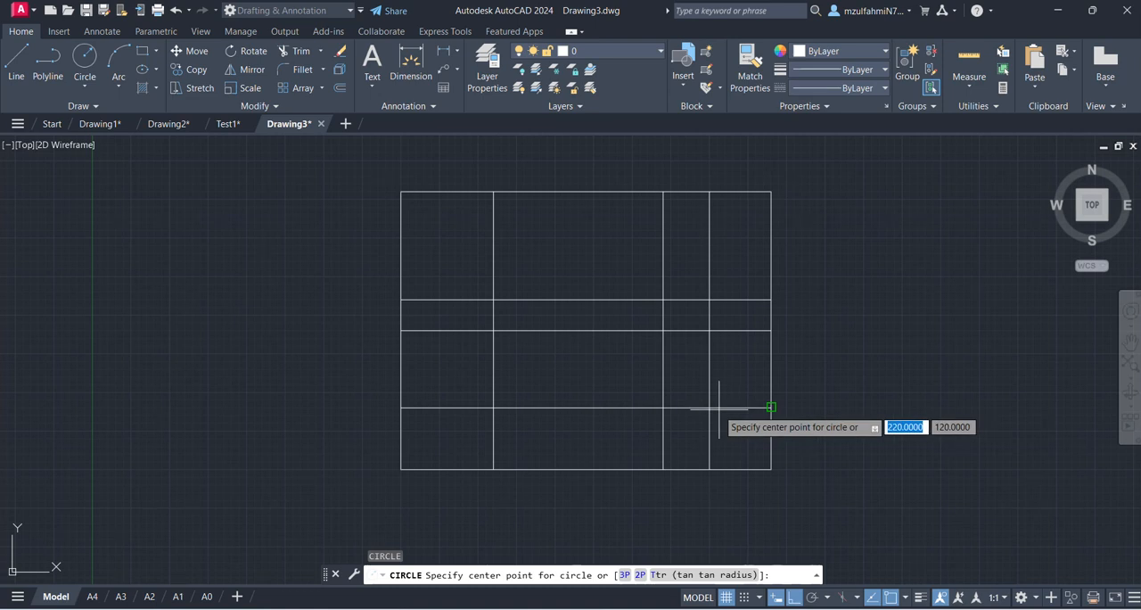
{"action": "left_click", "coordinate": [710, 408]}
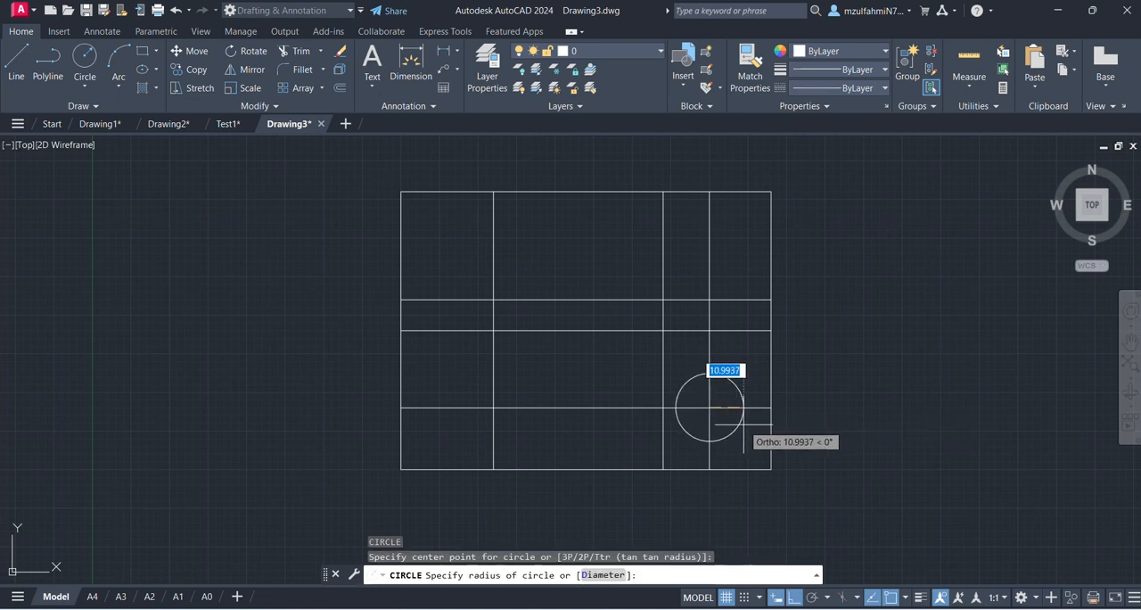
{"action": "type", "text": "10"}
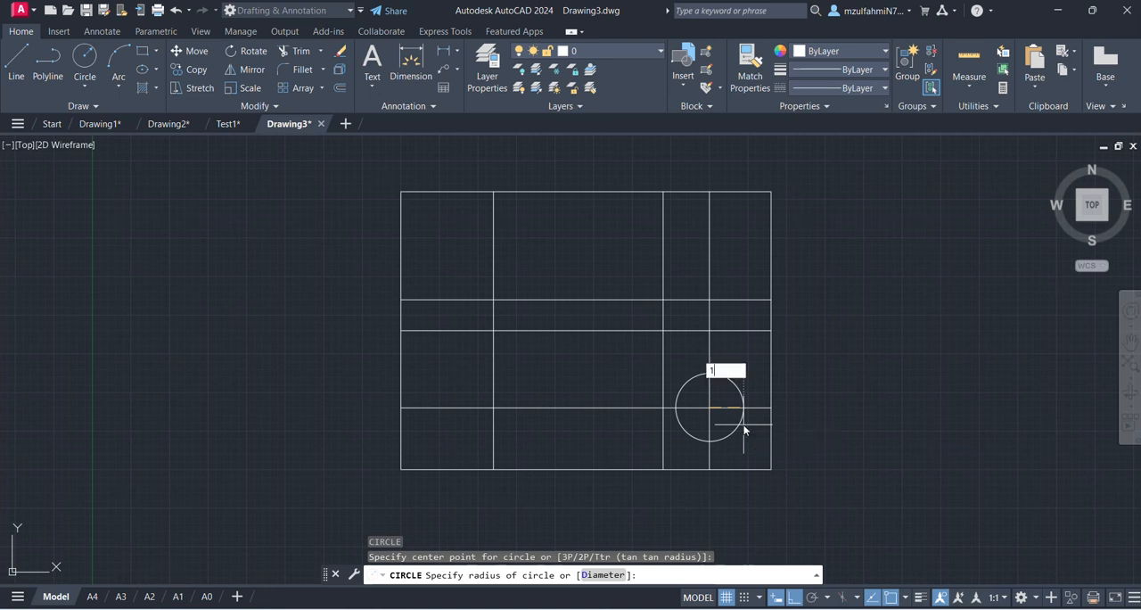
{"action": "key", "text": "Return"}
- Draw a circle of radius 25 centred where the uppermost inner horizontal line crosses the middle inner vertical line
{"action": "type", "text": "c"}
{"action": "key", "text": "Return"}
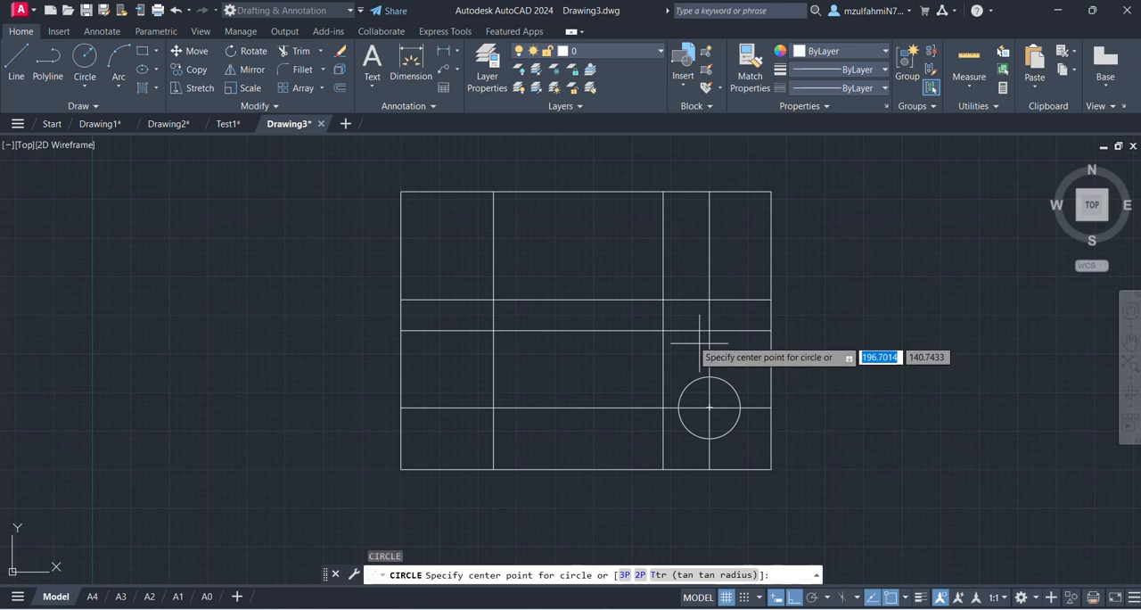
{"action": "left_click", "coordinate": [663, 299]}
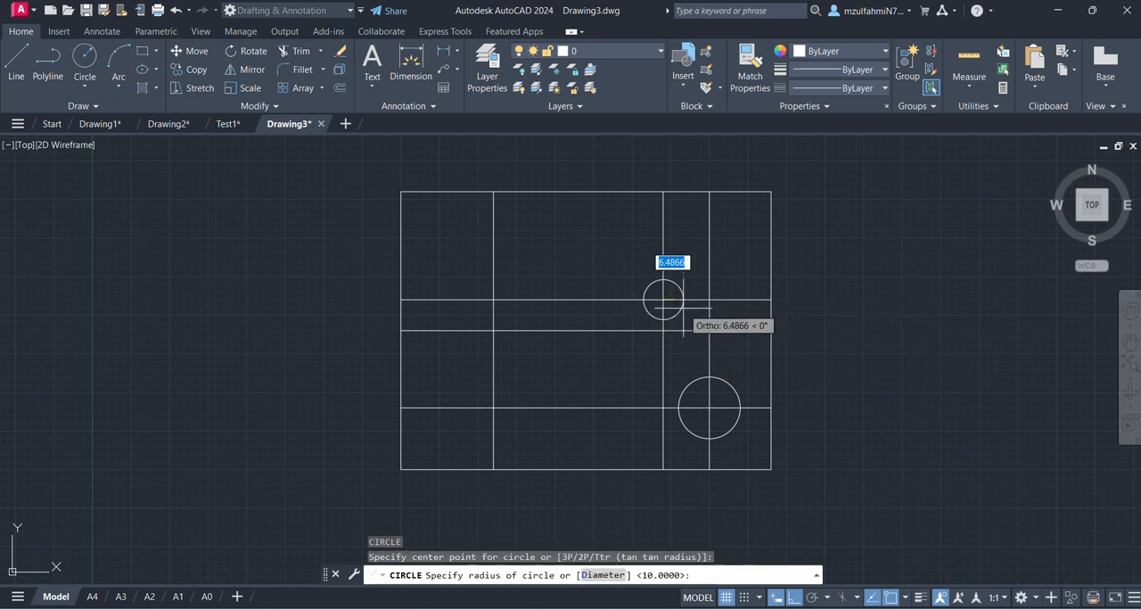
{"action": "type", "text": "25"}
{"action": "key", "text": "Return"}
- Draw a circle of radius 20 centred where the middle inner horizontal line crosses the leftmost inner vertical line
{"action": "type", "text": "c"}
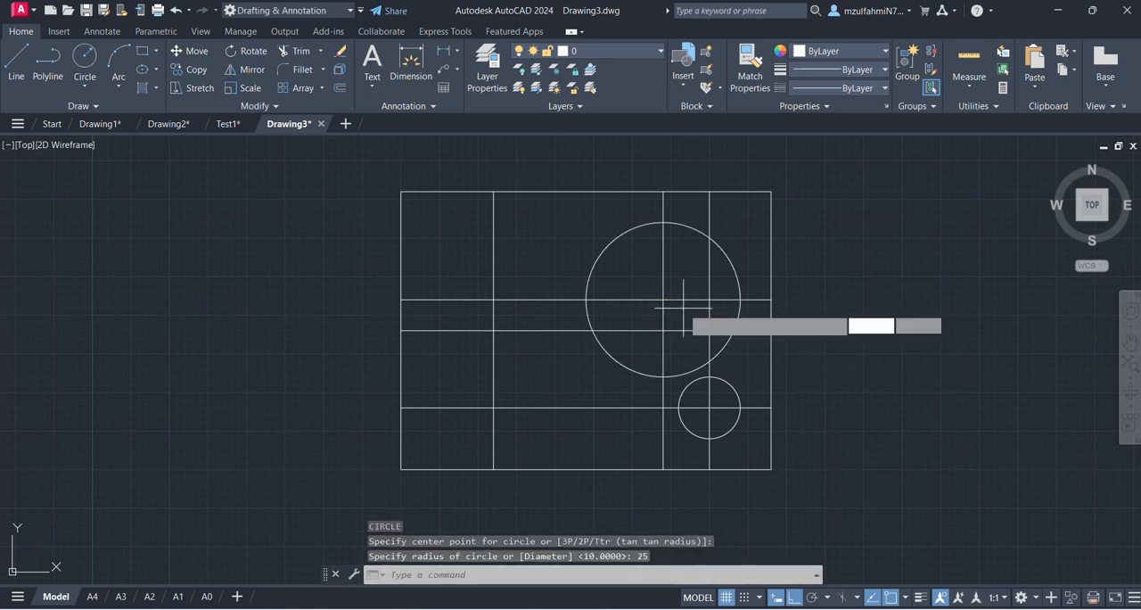
{"action": "key", "text": "Return"}
{"action": "left_click", "coordinate": [492, 330]}
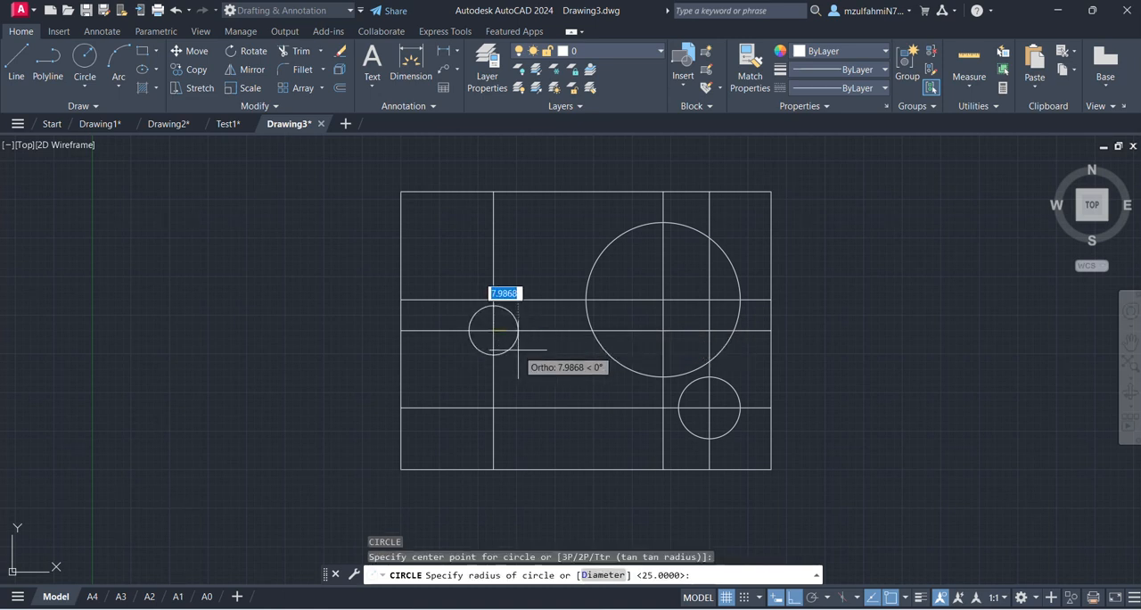
{"action": "type", "text": "20"}
{"action": "key", "text": "Return"}
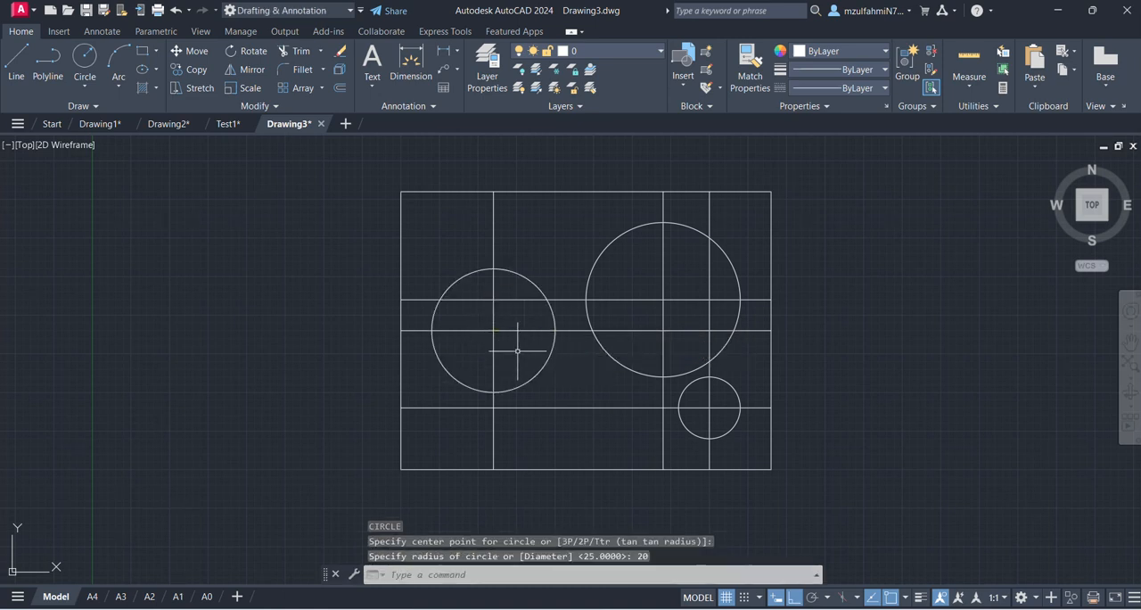
{"action": "key", "text": "Escape"}
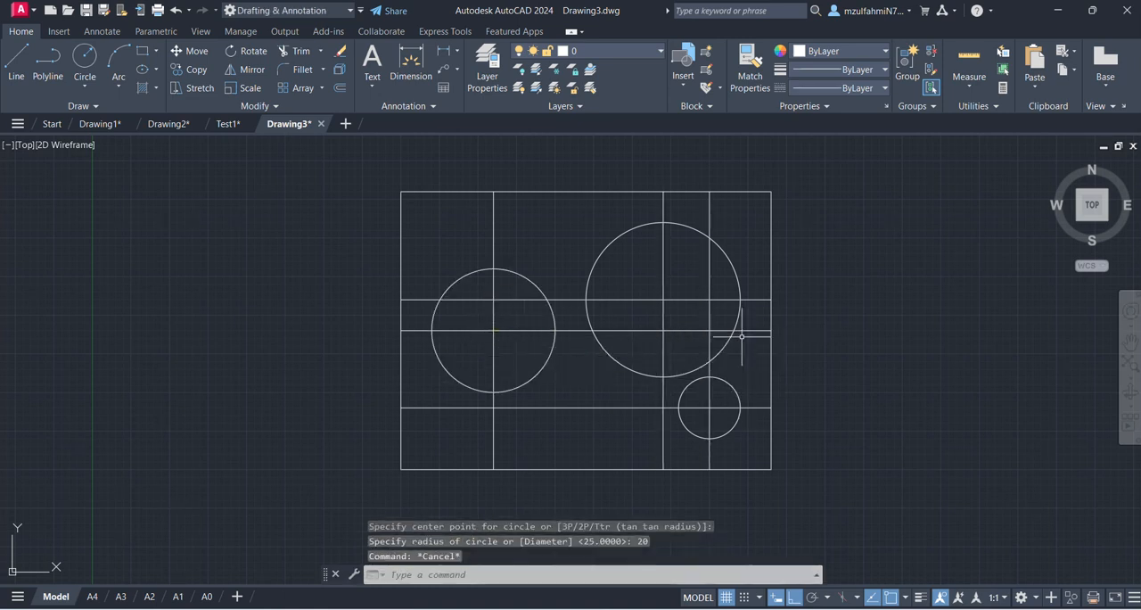
- Trim the small circle's horizontal and vertical construction lines outside it, using that circle as the cutting edge
{"action": "left_click", "coordinate": [731, 382]}
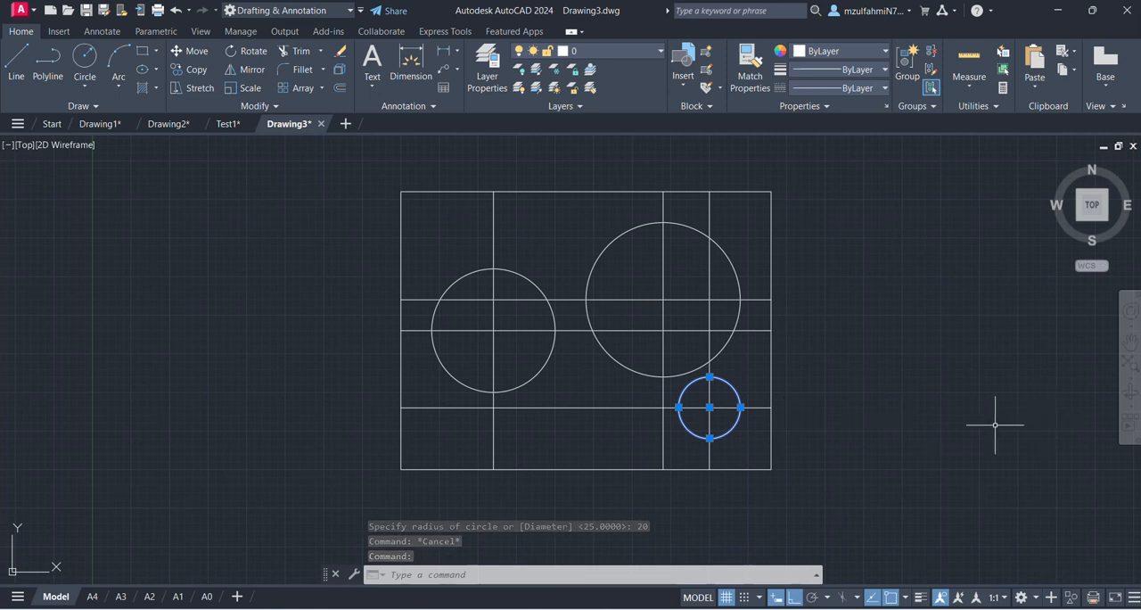
{"action": "type", "text": "tr"}
{"action": "key", "text": "Return"}
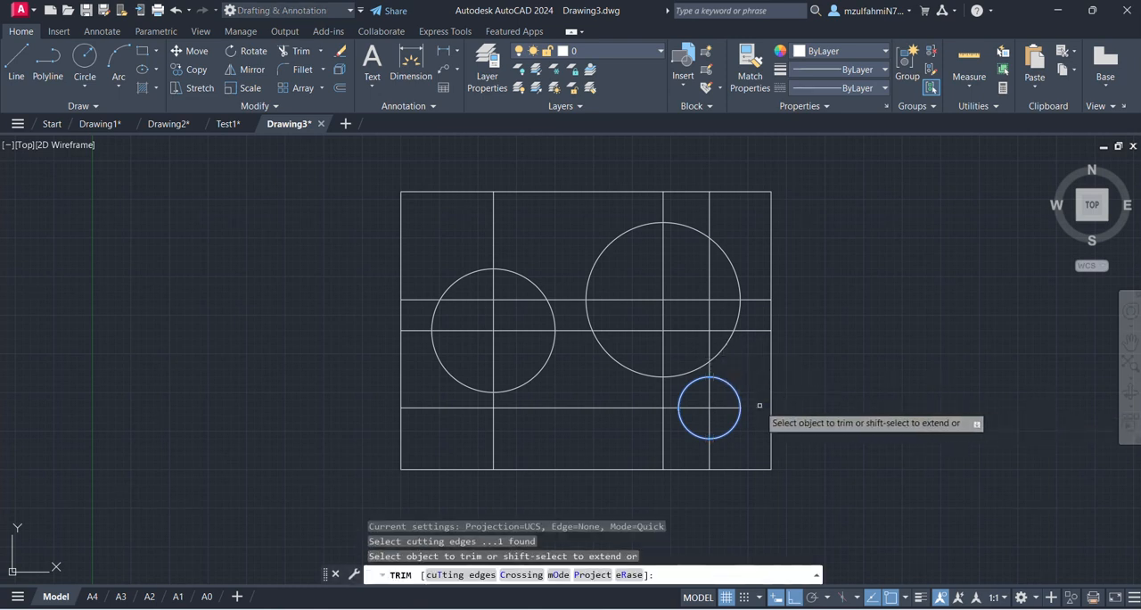
{"action": "left_click", "coordinate": [709, 373]}
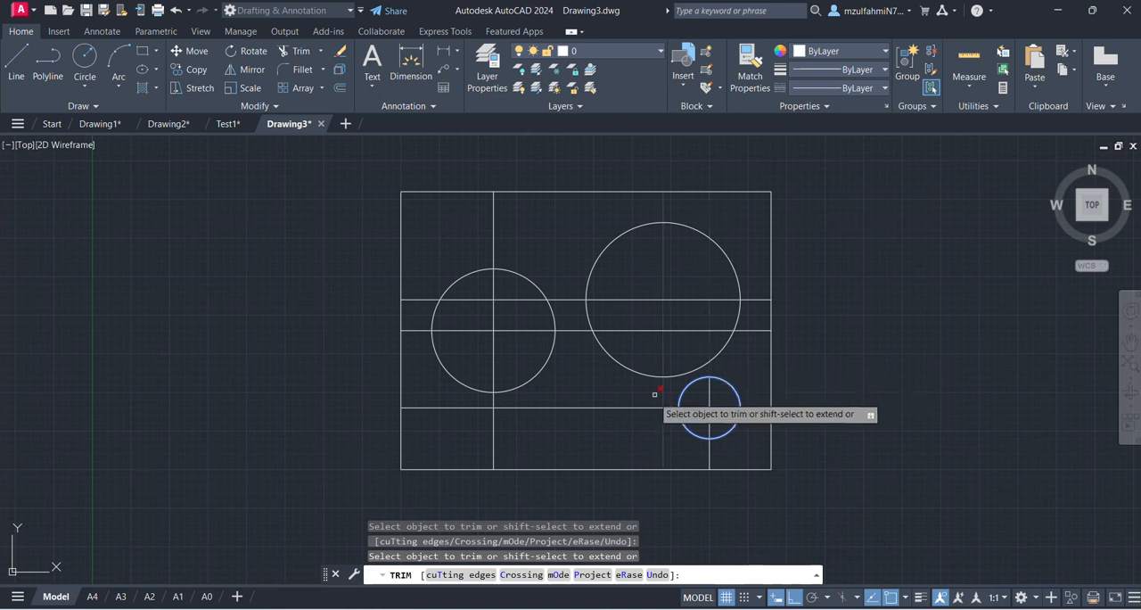
{"action": "left_click", "coordinate": [712, 452]}
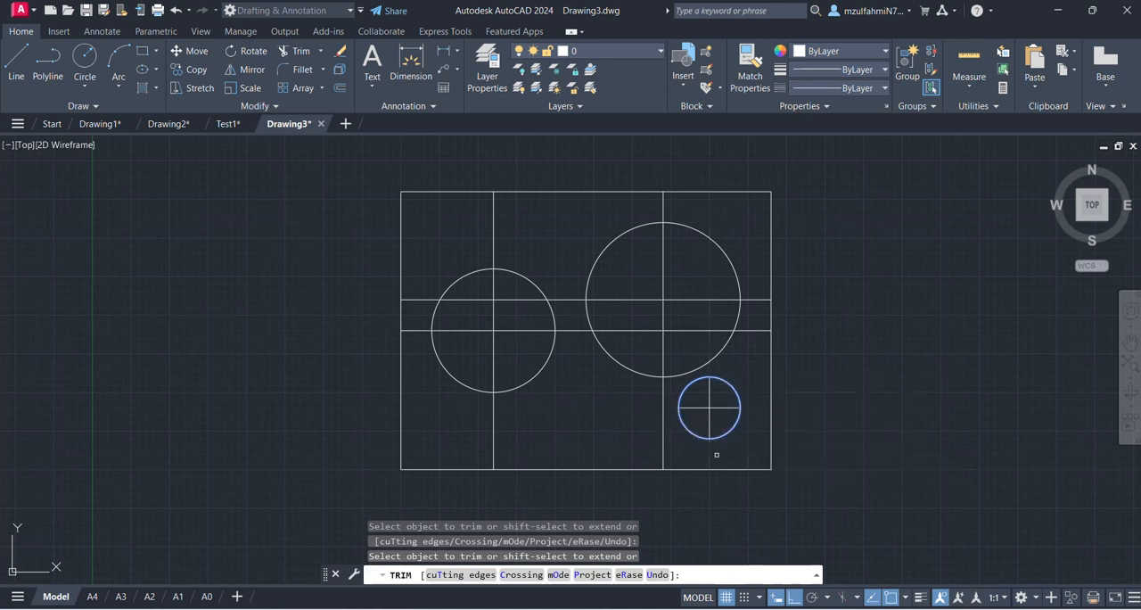
- Trim the largest circle's horizontal and vertical construction lines outside it, using that circle as the cutting edge
{"action": "key", "text": "Escape"}
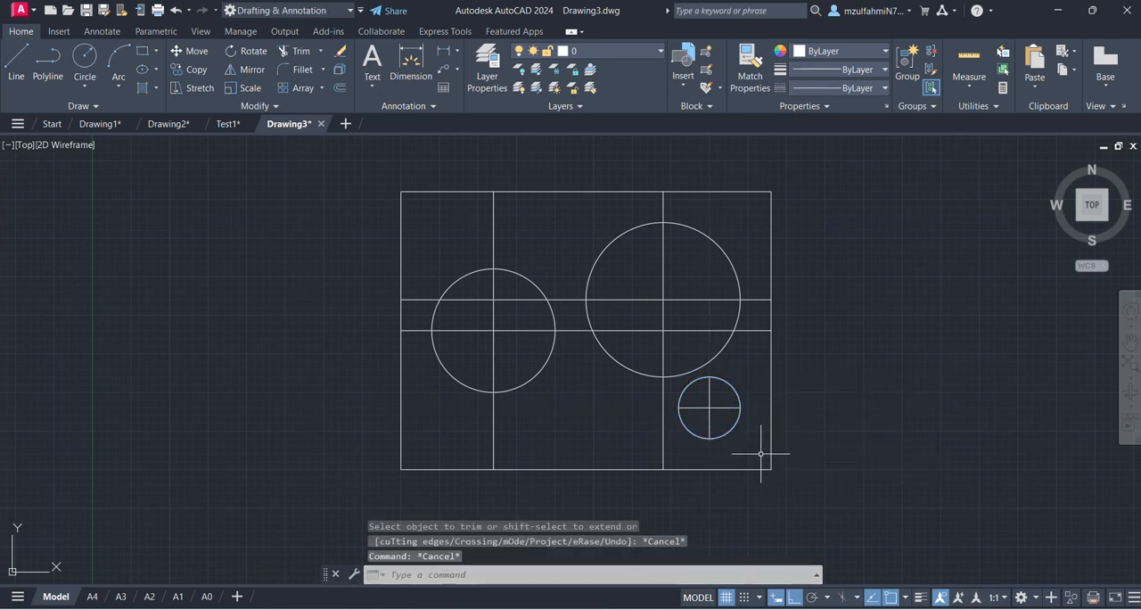
{"action": "left_click", "coordinate": [712, 360]}
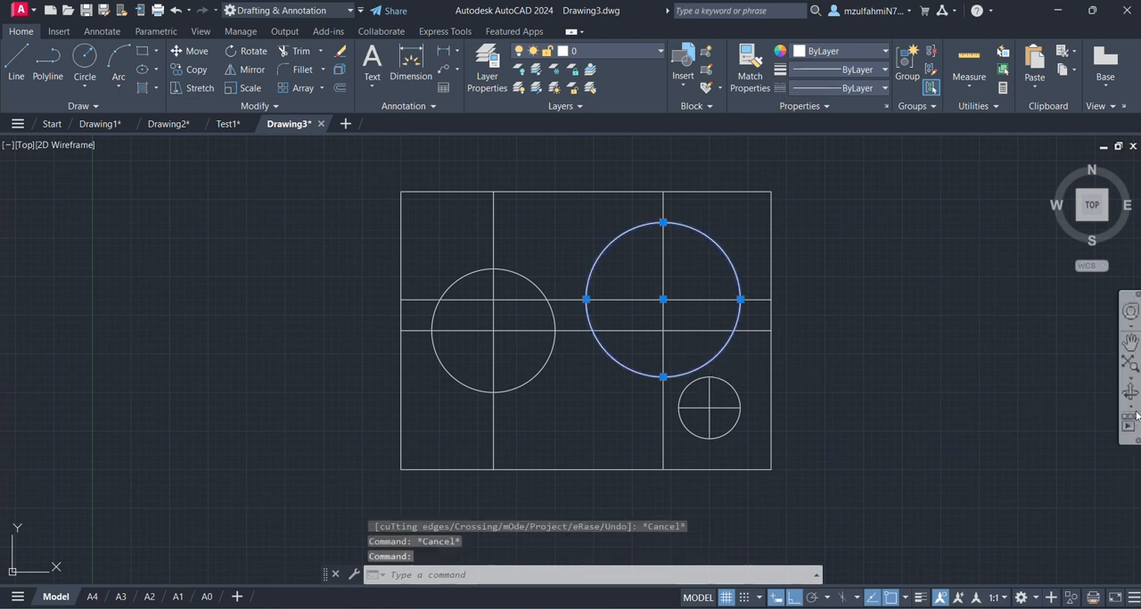
{"action": "key", "text": "Return"}
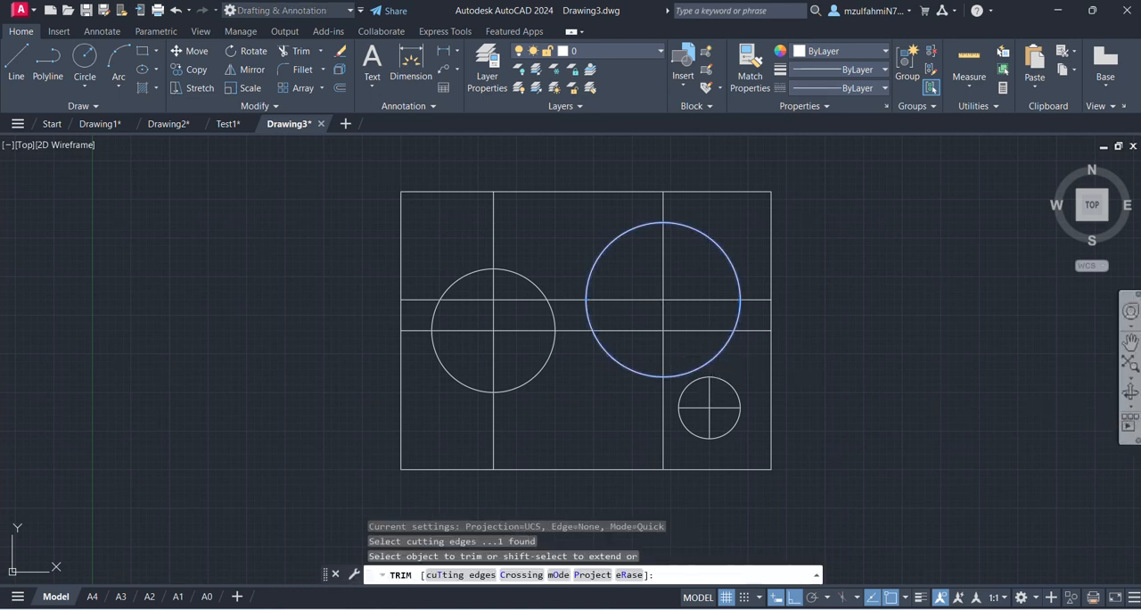
{"action": "left_click", "coordinate": [770, 300]}
{"action": "left_click", "coordinate": [662, 200]}
{"action": "left_click", "coordinate": [570, 300]}
{"action": "left_click", "coordinate": [663, 426]}
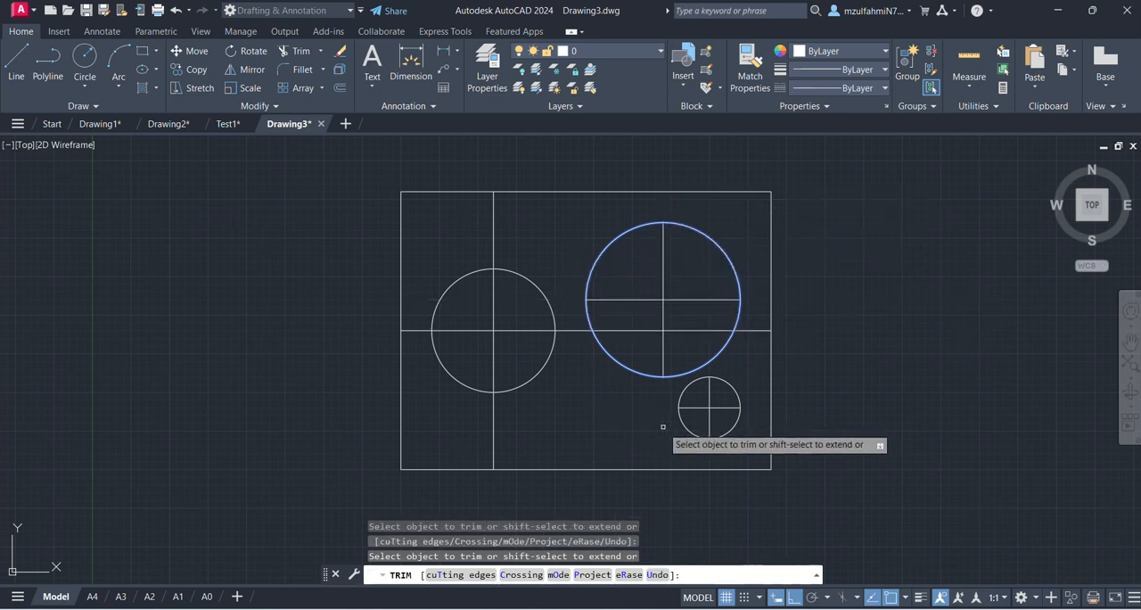
{"action": "key", "text": "Escape"}
{"action": "key", "text": "Escape"}
- Trim the leftmost circle's horizontal and vertical construction lines outside it, using that circle as the cutting edge
{"action": "left_click", "coordinate": [538, 373]}
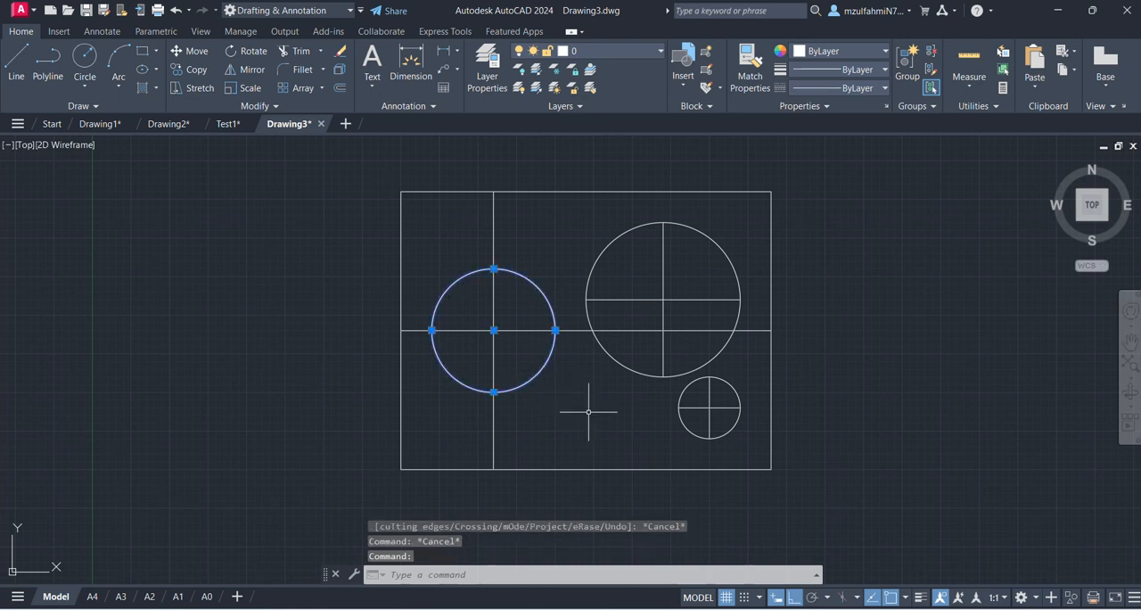
{"action": "type", "text": "l"}
{"action": "key", "text": "BackSpace"}
{"action": "key", "text": "Return"}
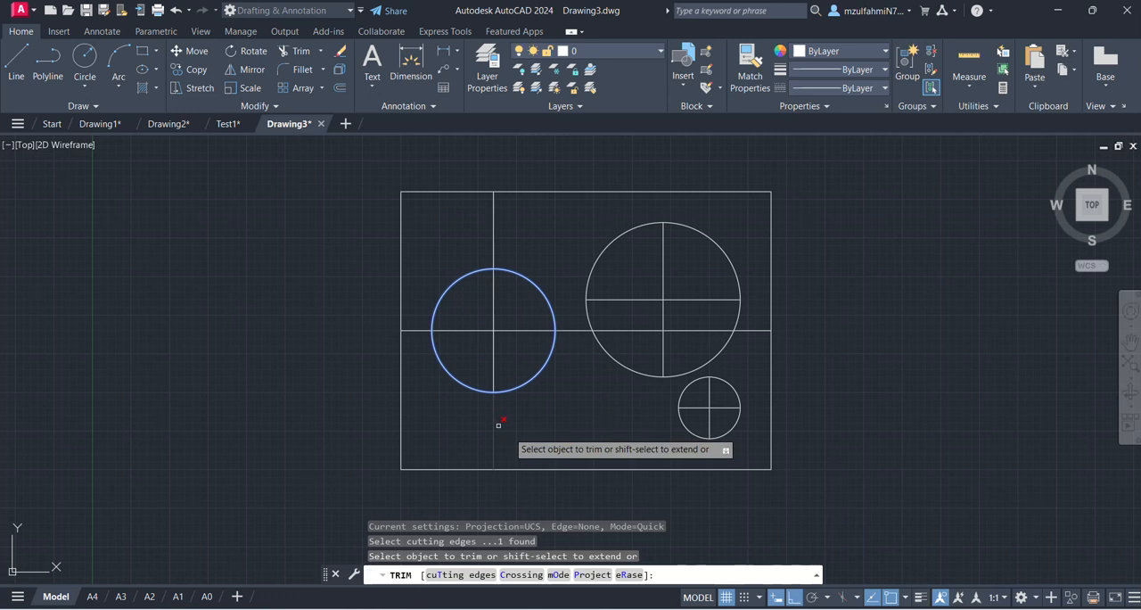
{"action": "mouse_move", "coordinate": [466, 440]}
{"action": "left_mouse_down"}
{"action": "mouse_move", "coordinate": [591, 372]}
{"action": "mouse_move", "coordinate": [522, 233]}
{"action": "mouse_move", "coordinate": [452, 231]}
{"action": "mouse_move", "coordinate": [416, 312]}
{"action": "mouse_move", "coordinate": [417, 368]}
{"action": "left_mouse_up"}
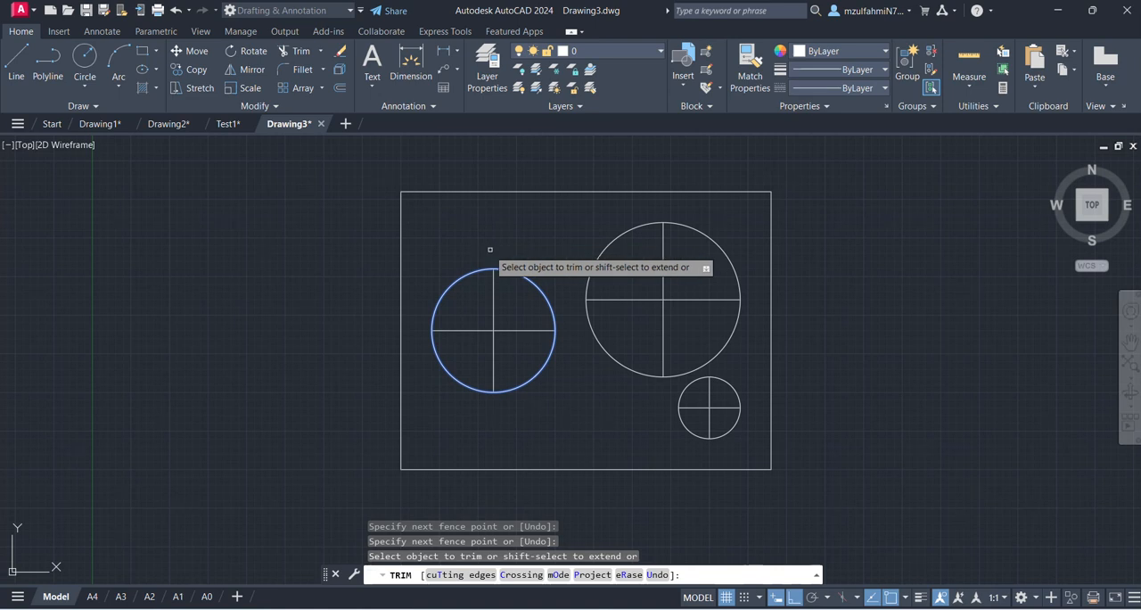
{"action": "key", "text": "Escape"}
{"action": "key", "text": "Escape"}
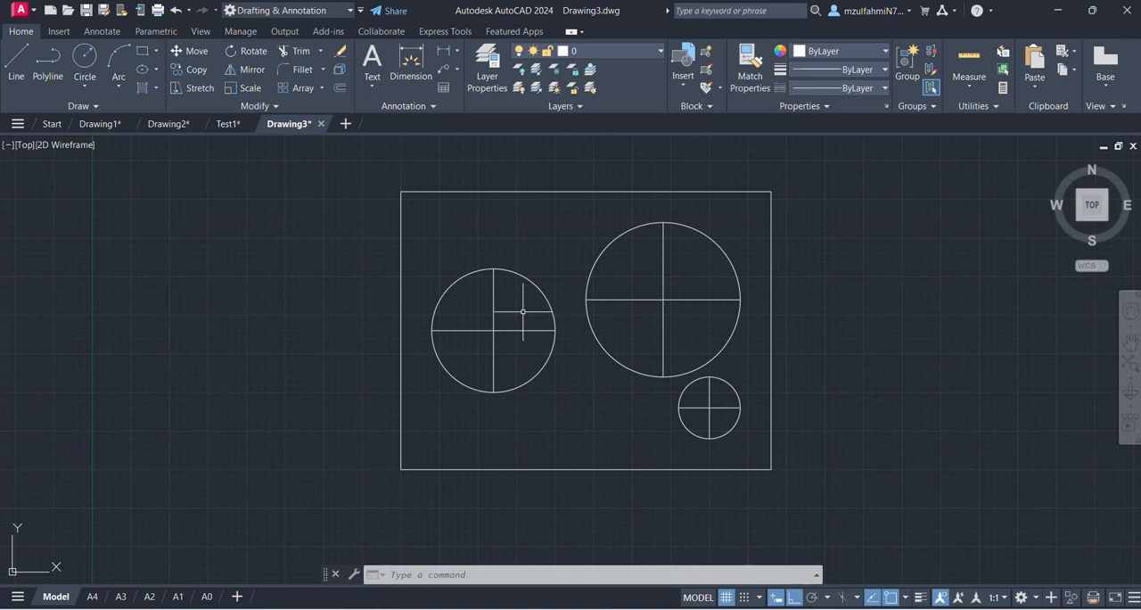
- Offset the leftmost circle and the largest circle outward by 3
{"action": "type", "text": "O"}
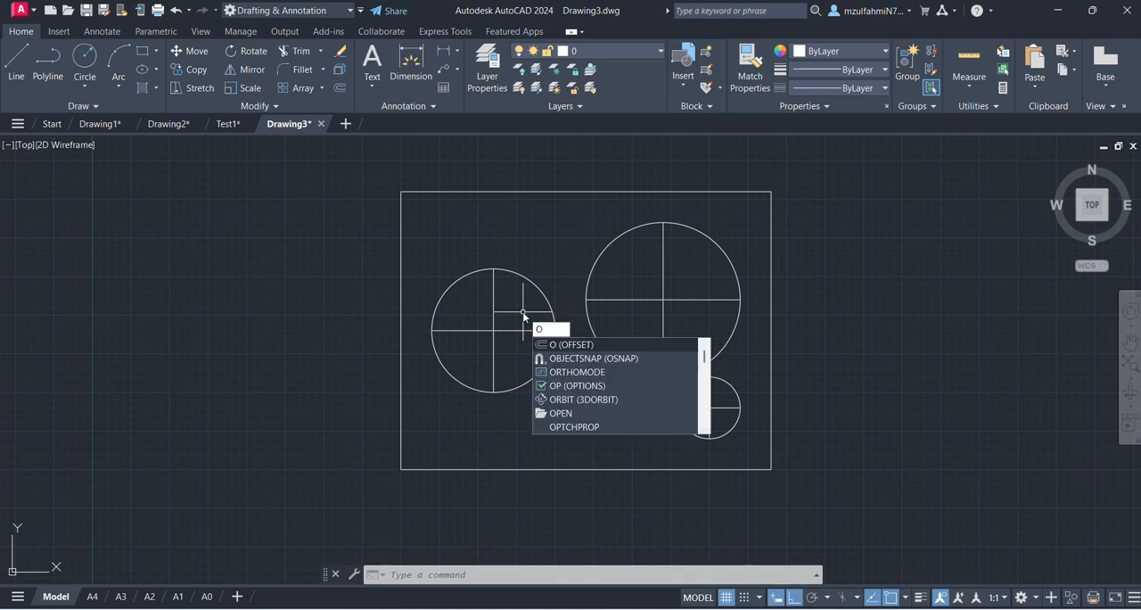
{"action": "key", "text": "Return"}
{"action": "type", "text": "3"}
{"action": "key", "text": "Return"}
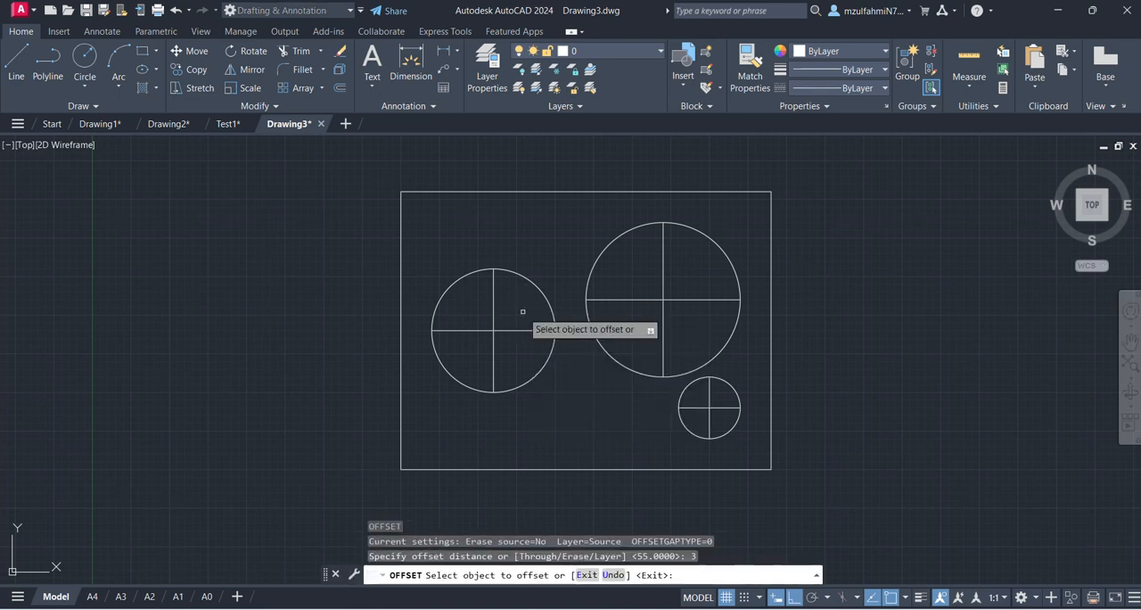
{"action": "left_click", "coordinate": [538, 288]}
{"action": "left_click", "coordinate": [565, 248]}
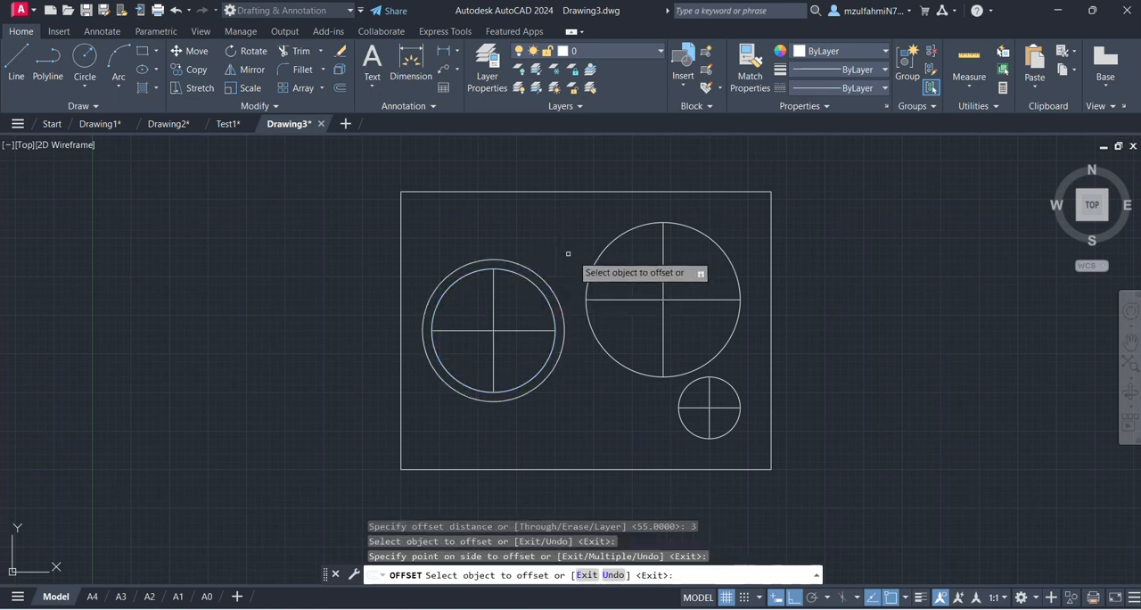
{"action": "left_click", "coordinate": [597, 258]}
{"action": "left_click", "coordinate": [553, 218]}
{"action": "key", "text": "Escape"}
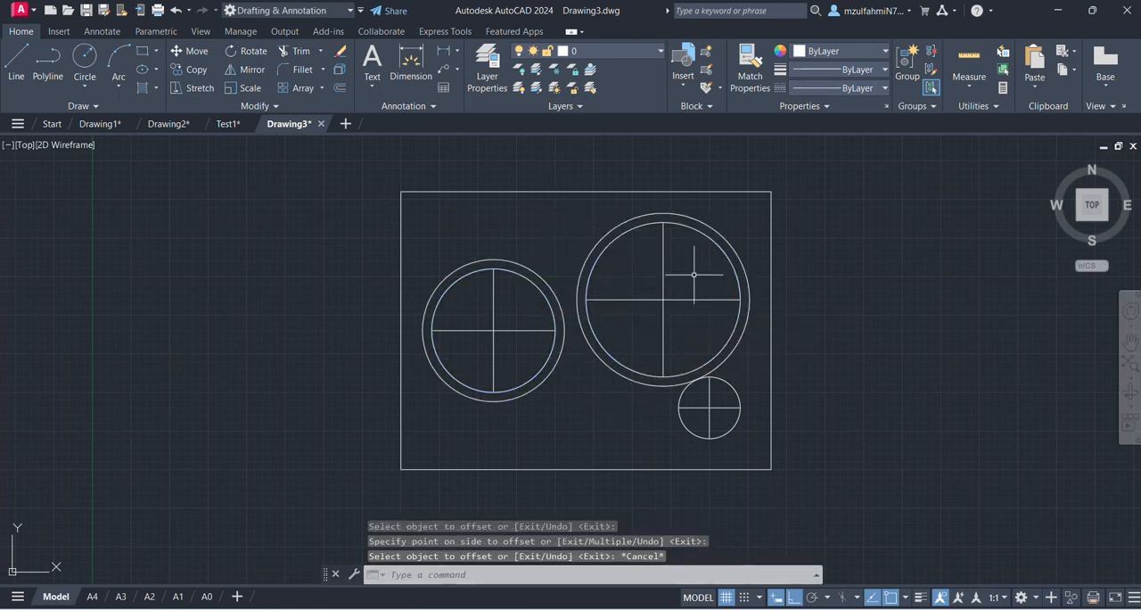
- Extend the centre lines of the two bigger circles at all ends to their outer offset circles
{"action": "type", "text": "EX"}
{"action": "key", "text": "Return"}
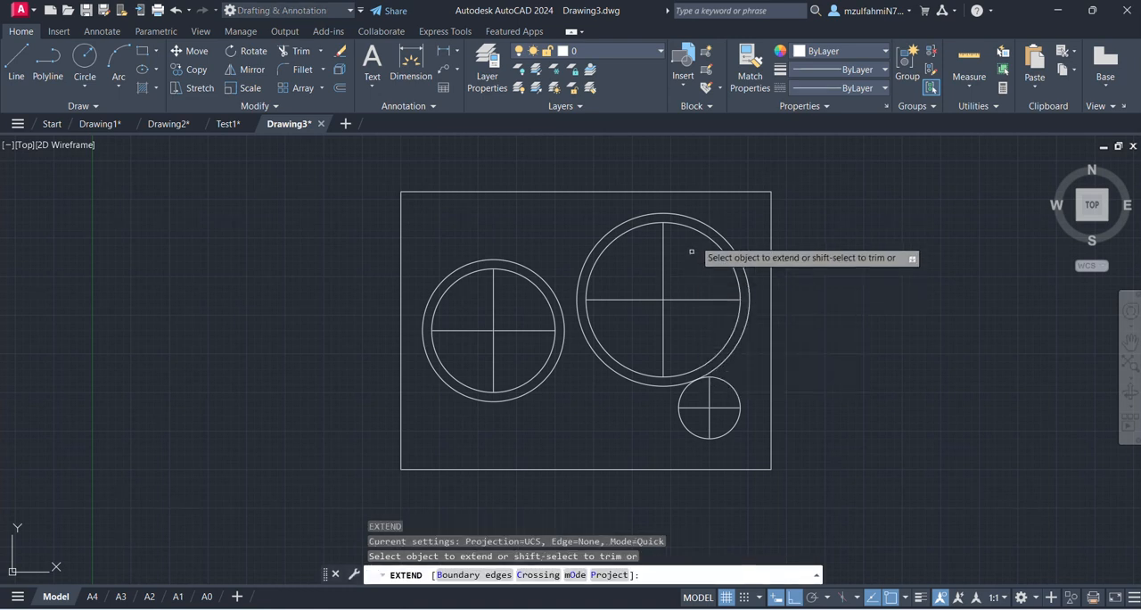
{"action": "left_click", "coordinate": [678, 254]}
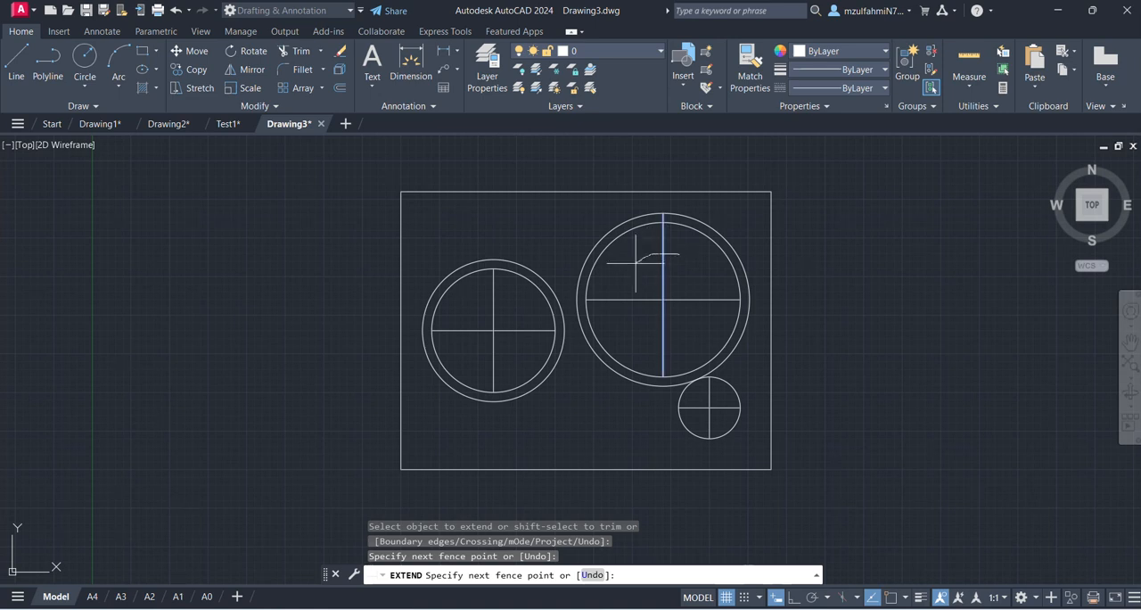
{"action": "mouse_move", "coordinate": [618, 287]}
{"action": "left_mouse_down"}
{"action": "mouse_move", "coordinate": [621, 329]}
{"action": "mouse_move", "coordinate": [691, 335]}
{"action": "mouse_move", "coordinate": [718, 288]}
{"action": "left_mouse_up"}
{"action": "mouse_move", "coordinate": [505, 304]}
{"action": "left_mouse_down"}
{"action": "mouse_move", "coordinate": [468, 322]}
{"action": "mouse_move", "coordinate": [474, 364]}
{"action": "mouse_move", "coordinate": [560, 331]}
{"action": "left_mouse_up"}
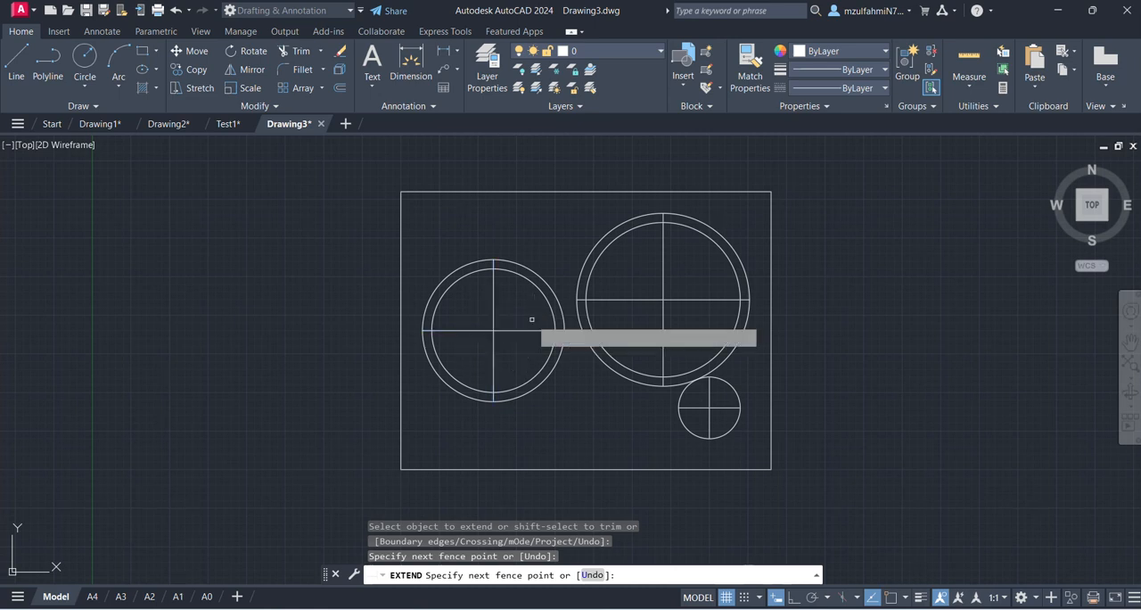
{"action": "key", "text": "Escape"}
- Erase the two outer offset circles around the leftmost and largest circles
{"action": "left_click", "coordinate": [557, 365]}
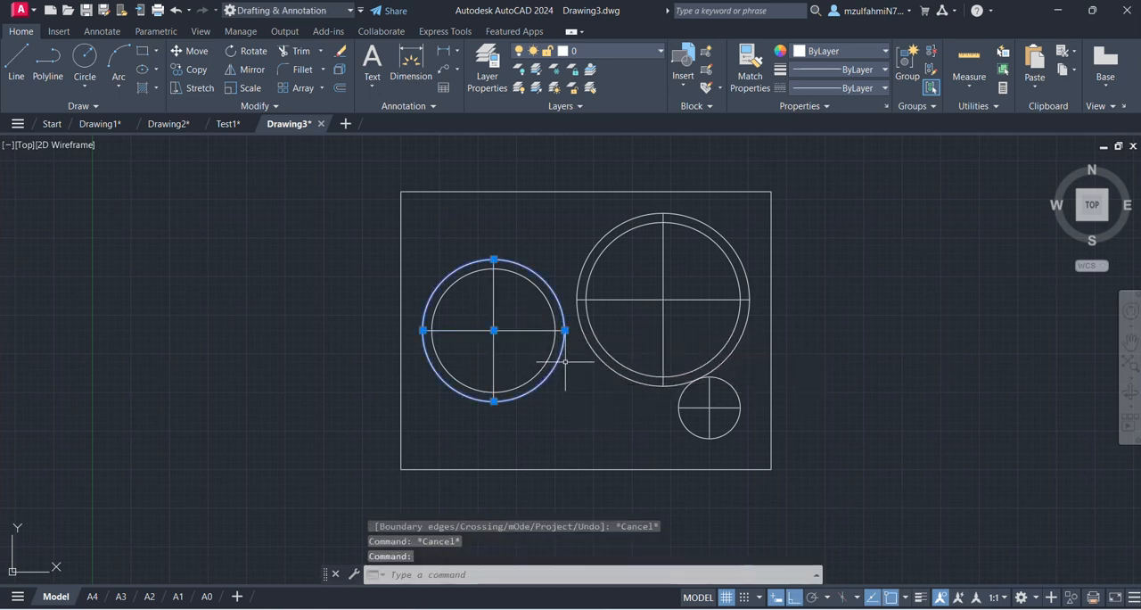
{"action": "left_click", "coordinate": [609, 364]}
{"action": "key", "text": "Delete"}
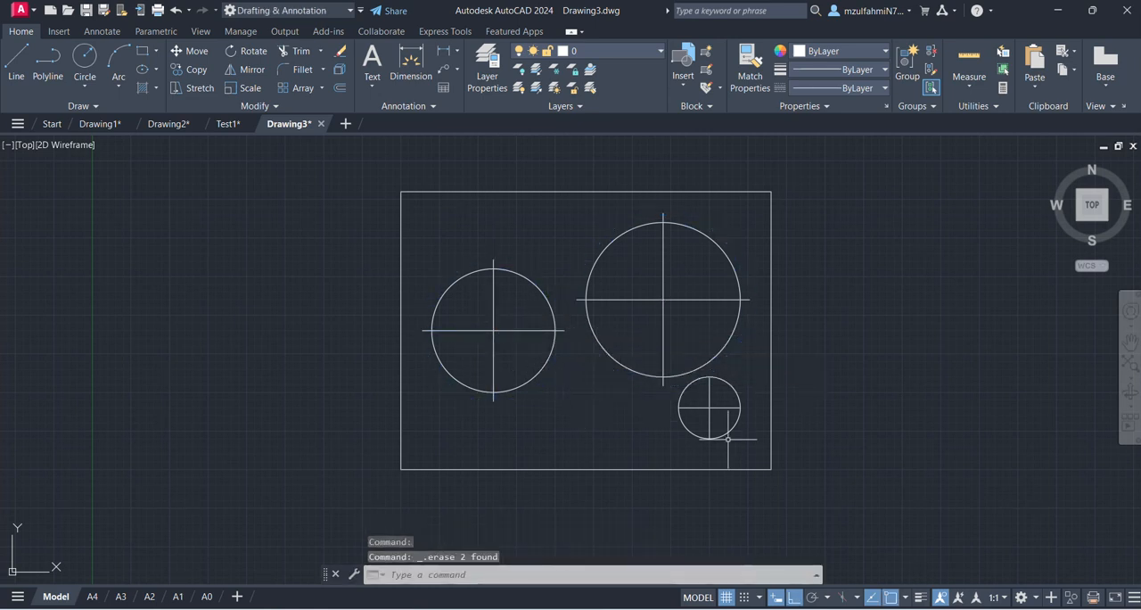
- Lengthen the small circle's vertical centre line by 3 at both its upper and lower ends
{"action": "scroll", "coordinate": [788, 406], "scroll_direction": "up", "scroll_amount": 2}
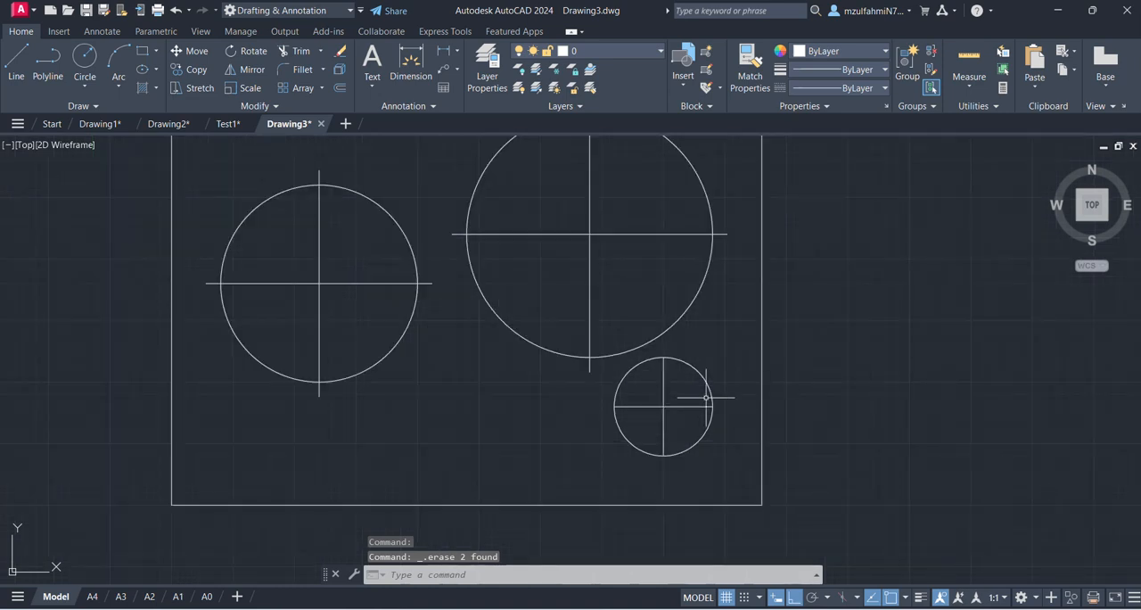
{"action": "left_click", "coordinate": [667, 377]}
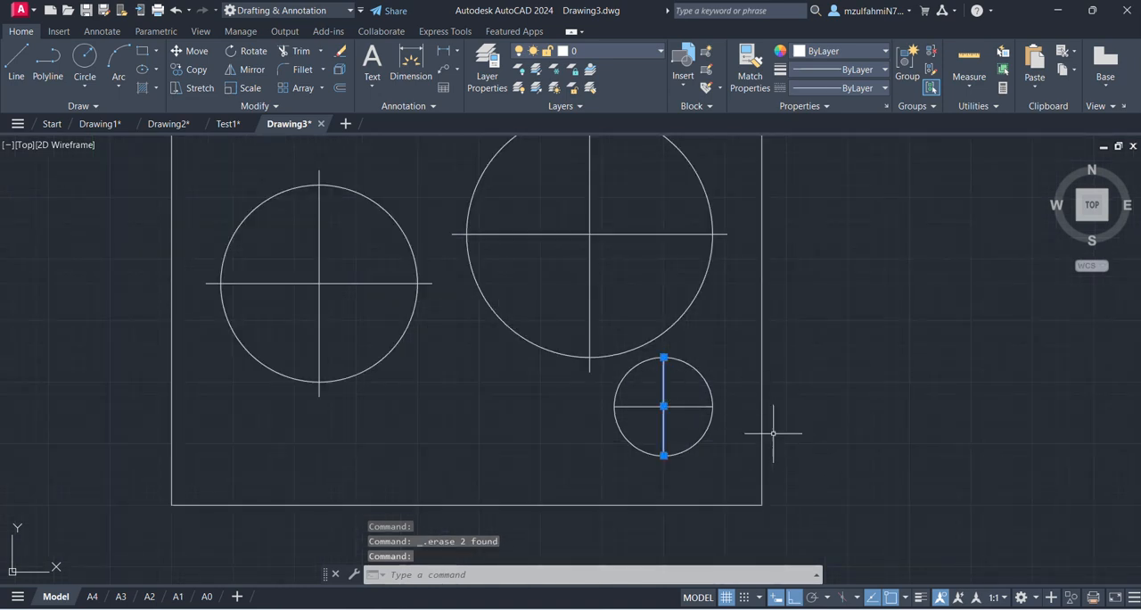
{"action": "scroll", "coordinate": [686, 344], "scroll_direction": "up", "scroll_amount": 2}
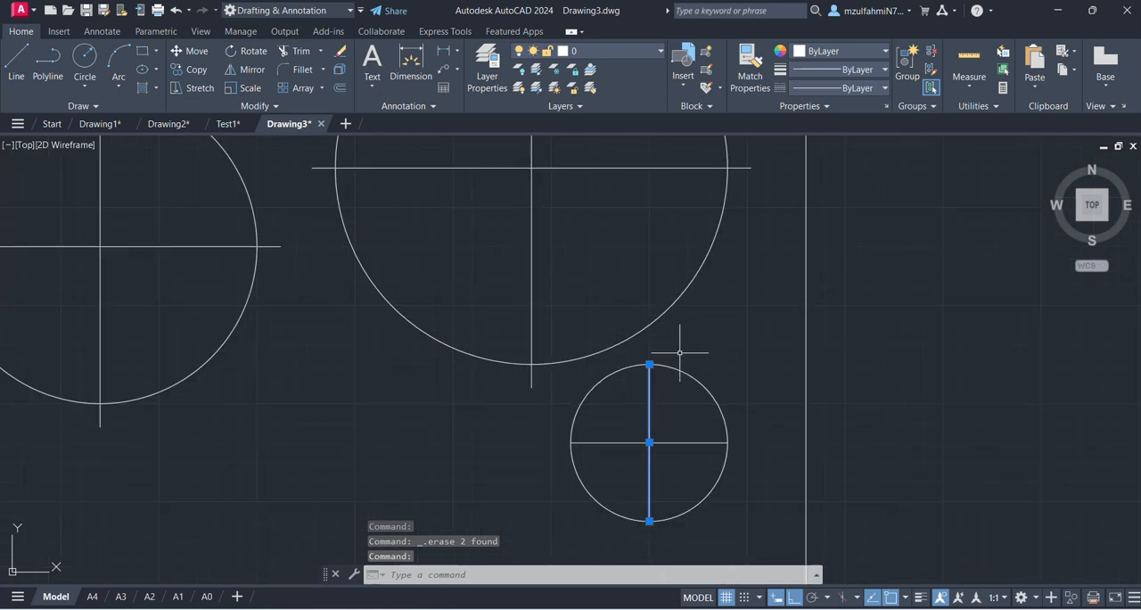
{"action": "mouse_move", "coordinate": [650, 365]}
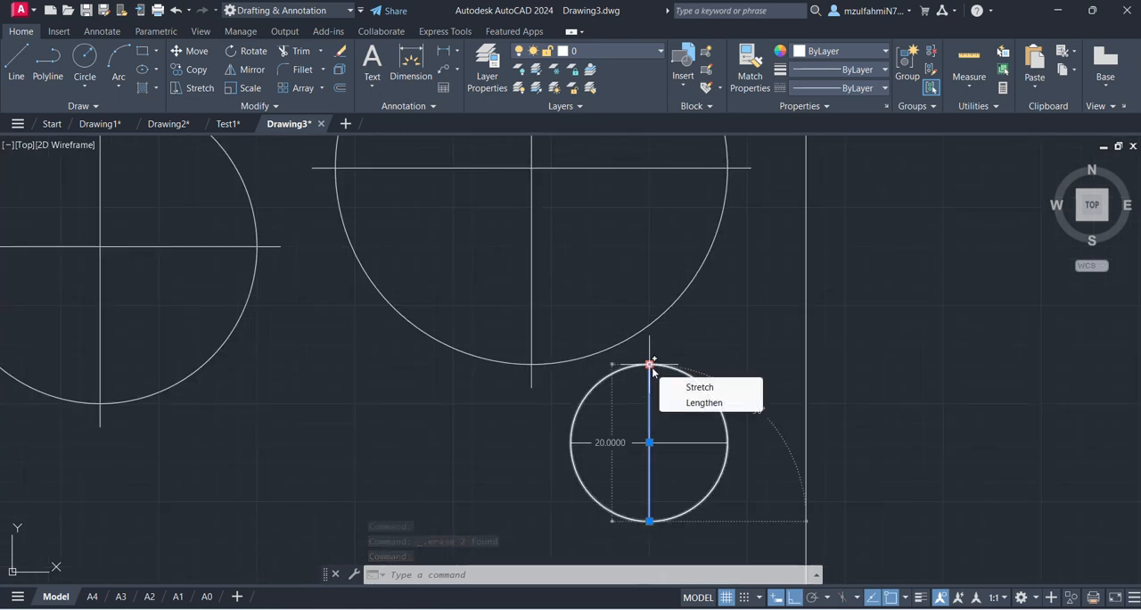
{"action": "left_click", "coordinate": [699, 403]}
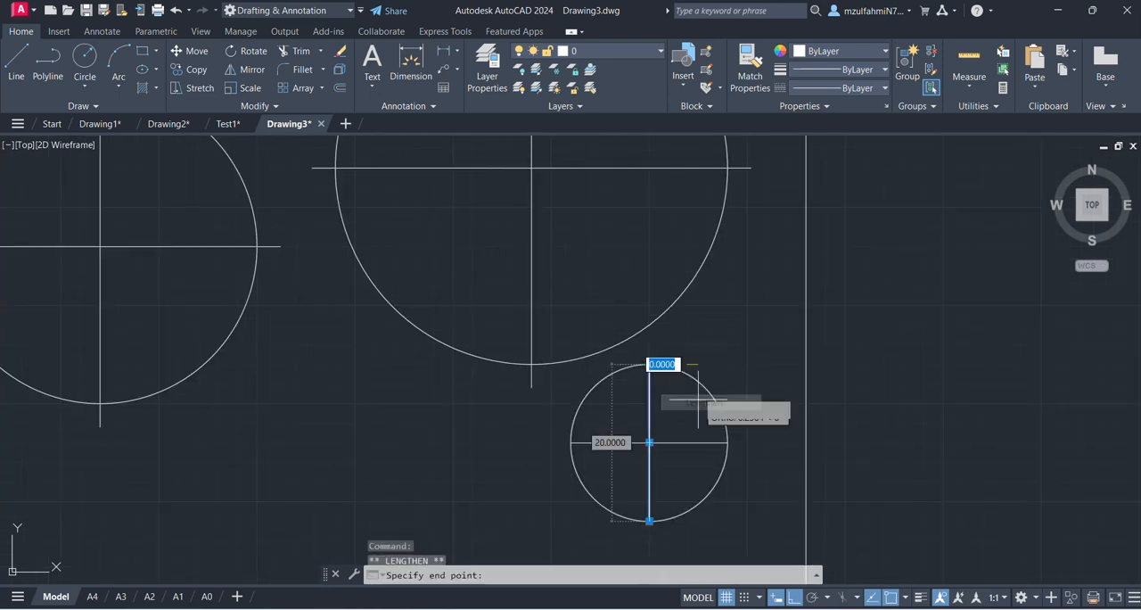
{"action": "type", "text": "3"}
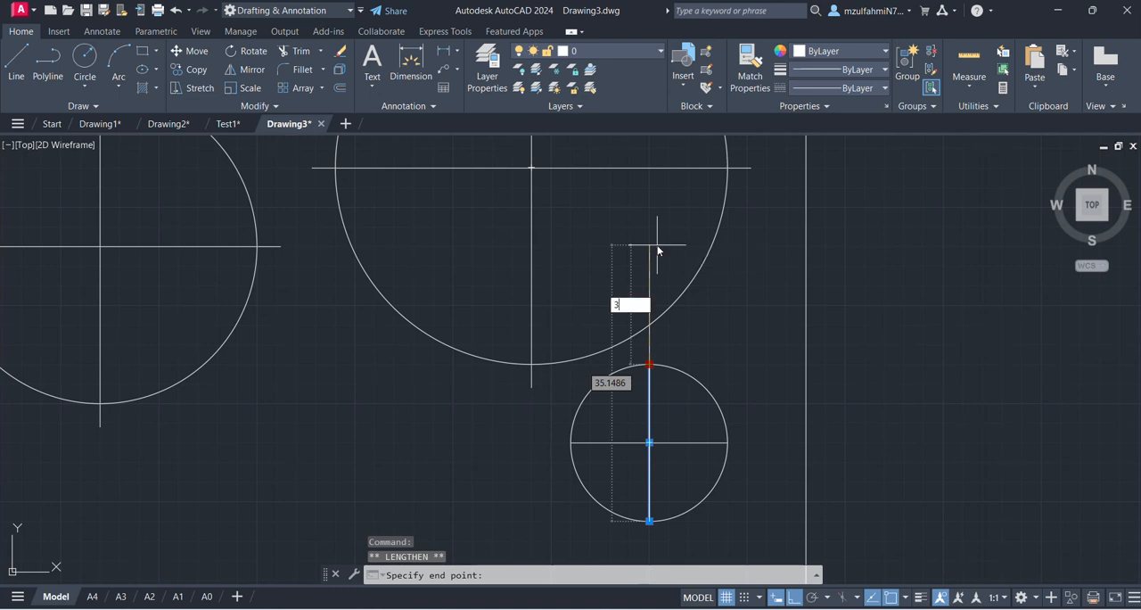
{"action": "key", "text": "Return"}
{"action": "middle_click_drag", "start_coordinate": [650, 507], "coordinate": [657, 361]}
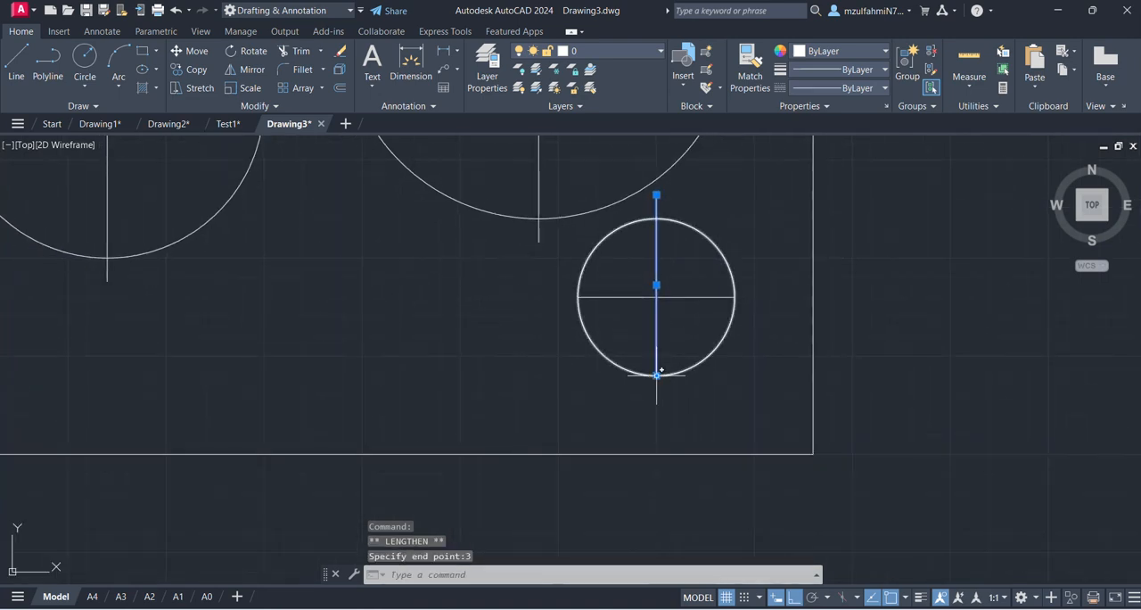
{"action": "mouse_move", "coordinate": [657, 374]}
{"action": "left_click", "coordinate": [708, 416]}
{"action": "type", "text": "3"}
{"action": "key", "text": "Return"}
- Lengthen the small circle's horizontal centre line by 3 at both ends
{"action": "left_click", "coordinate": [683, 296]}
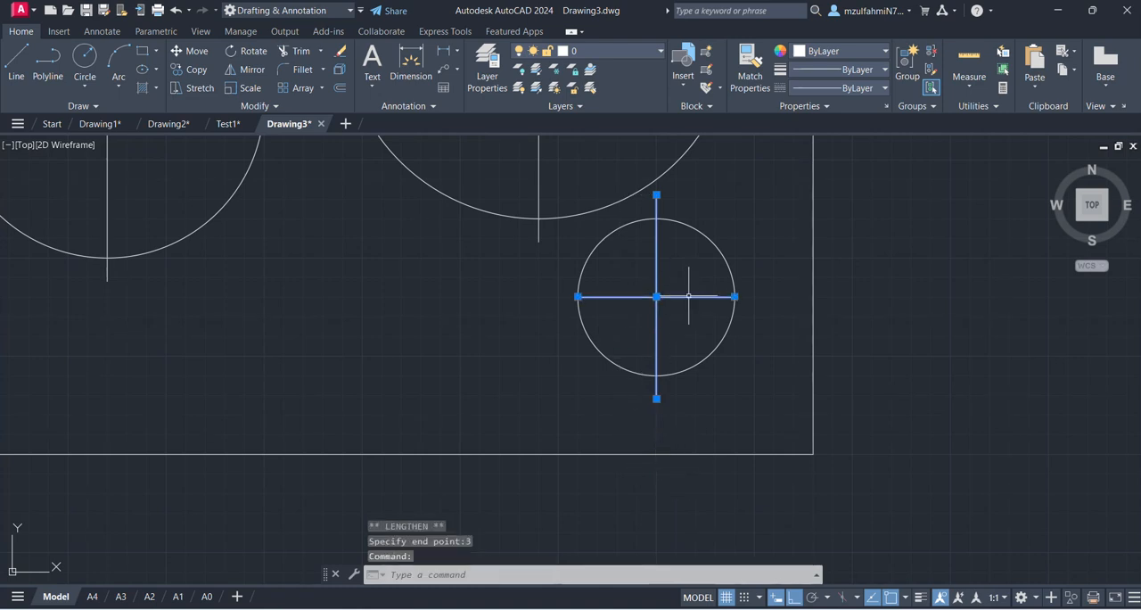
{"action": "mouse_move", "coordinate": [736, 299]}
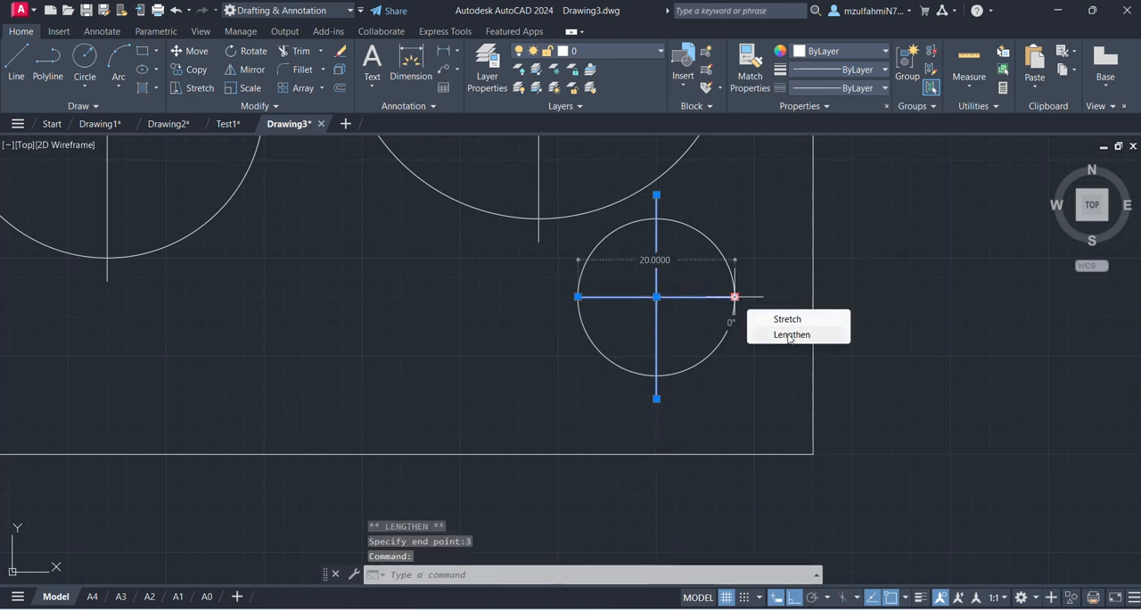
{"action": "left_click", "coordinate": [790, 337]}
{"action": "type", "text": "3"}
{"action": "key", "text": "Return"}
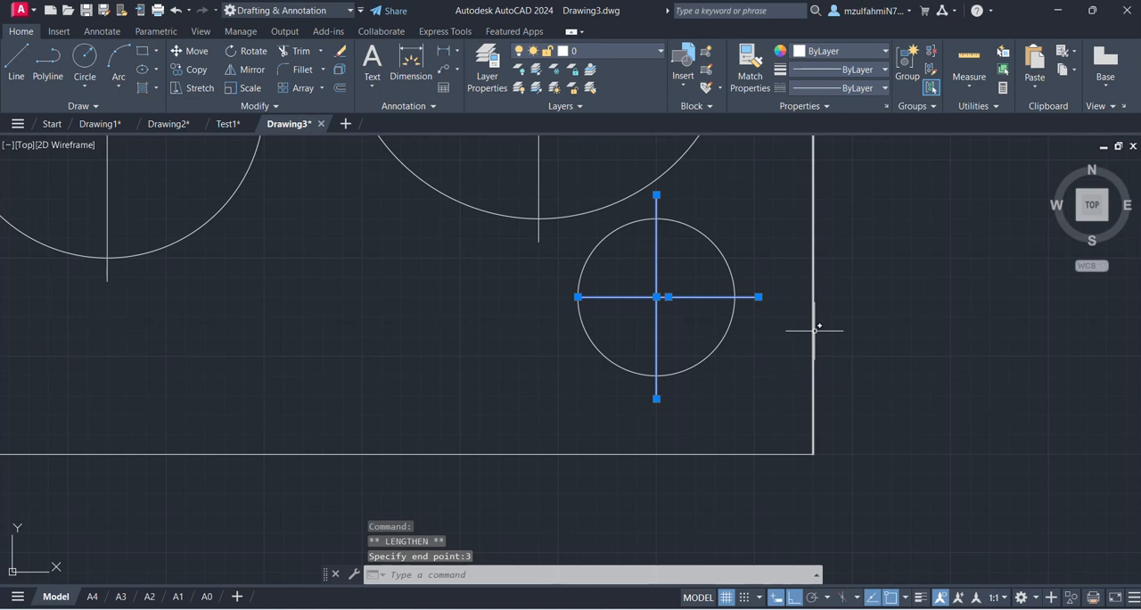
{"action": "mouse_move", "coordinate": [578, 296]}
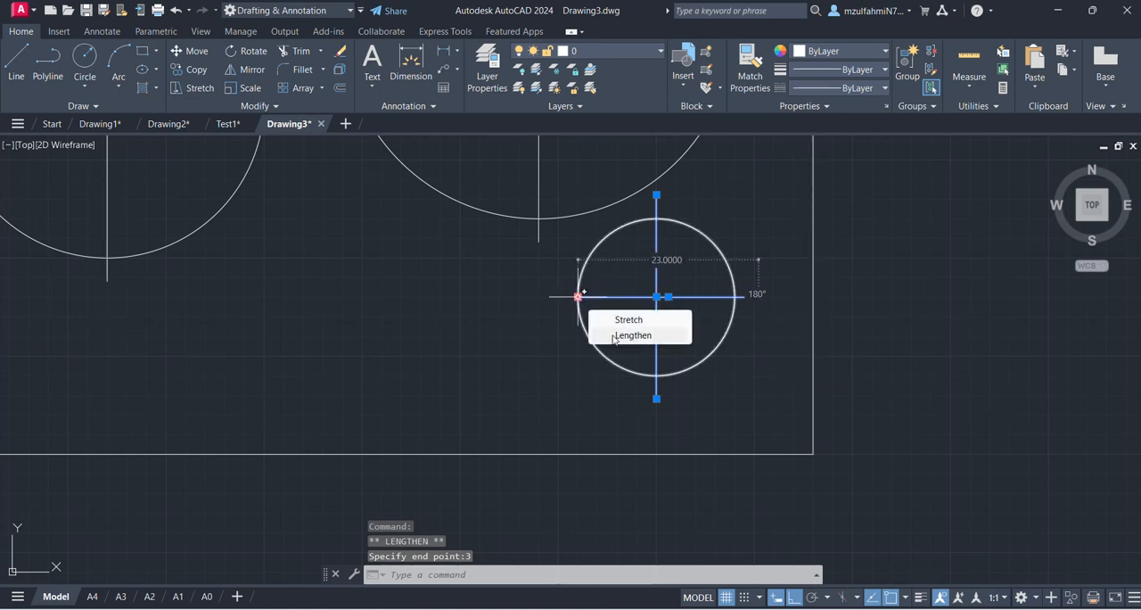
{"action": "left_click", "coordinate": [614, 336]}
{"action": "key", "text": "Escape"}
{"action": "key", "text": "Escape"}
{"action": "scroll", "coordinate": [508, 399], "scroll_direction": "down", "scroll_amount": 4}
{"action": "mouse_move", "coordinate": [558, 323]}
{"action": "middle_mouse_down"}
{"action": "mouse_move", "coordinate": [598, 327]}
{"action": "mouse_move", "coordinate": [603, 344]}
{"action": "middle_mouse_up"}
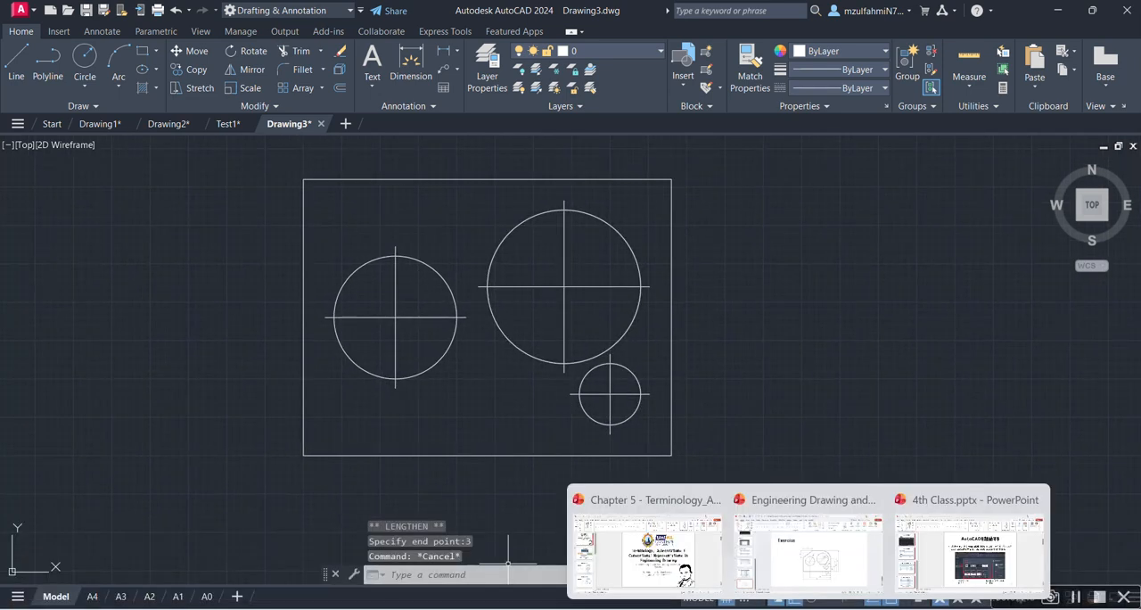
- Switch to PowerPoint to check the plate's corner dimensions on the Exercise slide, and return to AutoCAD
{"action": "left_click", "coordinate": [845, 579]}
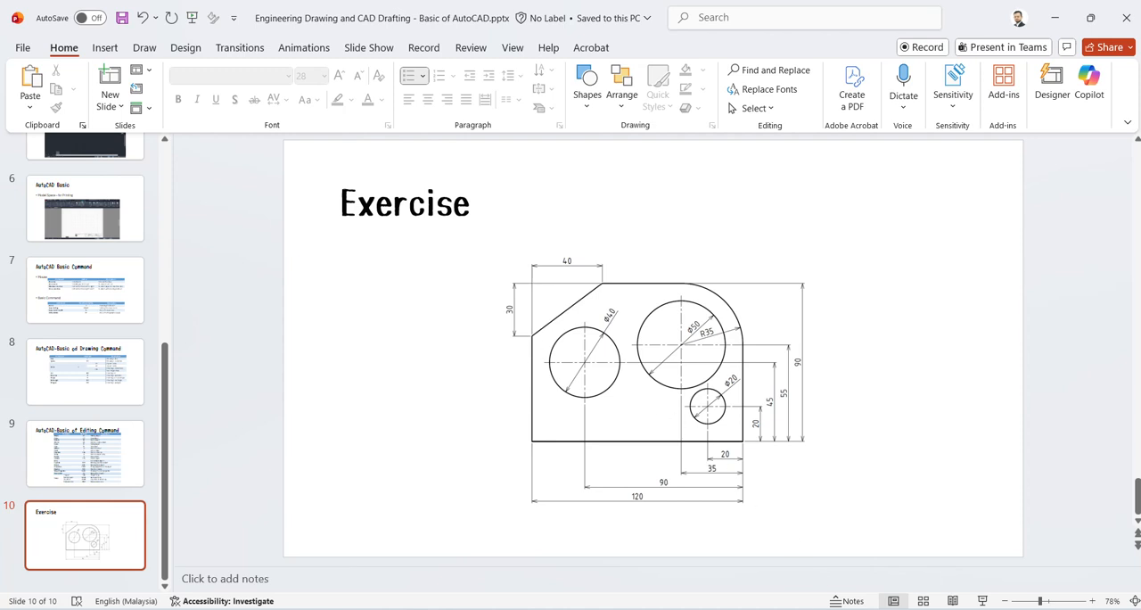
{"action": "mouse_move", "coordinate": [808, 609]}
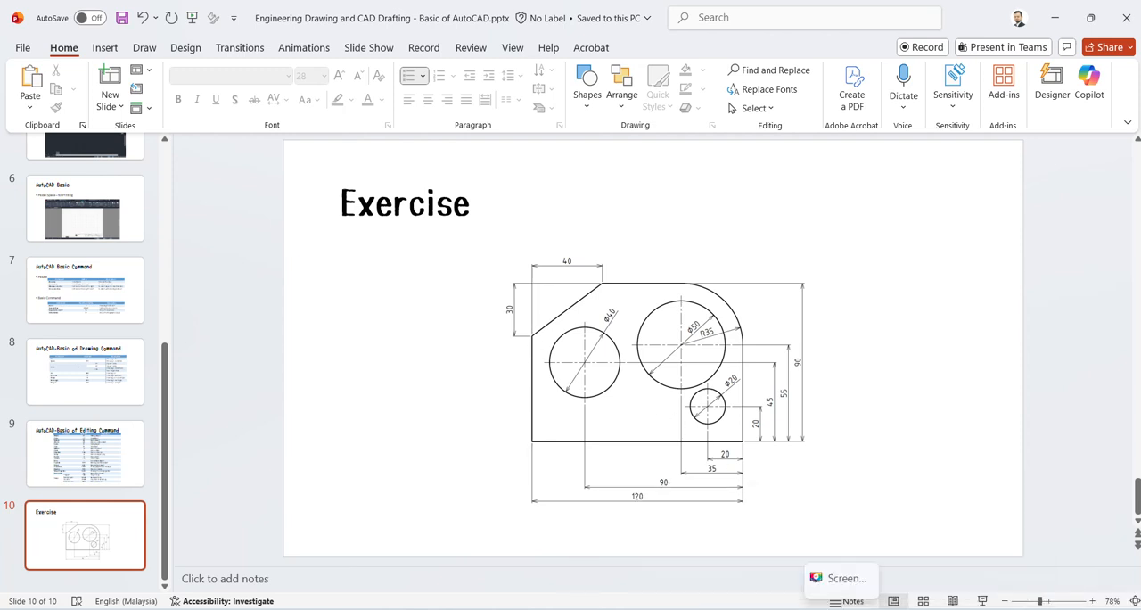
{"action": "mouse_move", "coordinate": [644, 609]}
{"action": "left_click", "coordinate": [847, 553]}
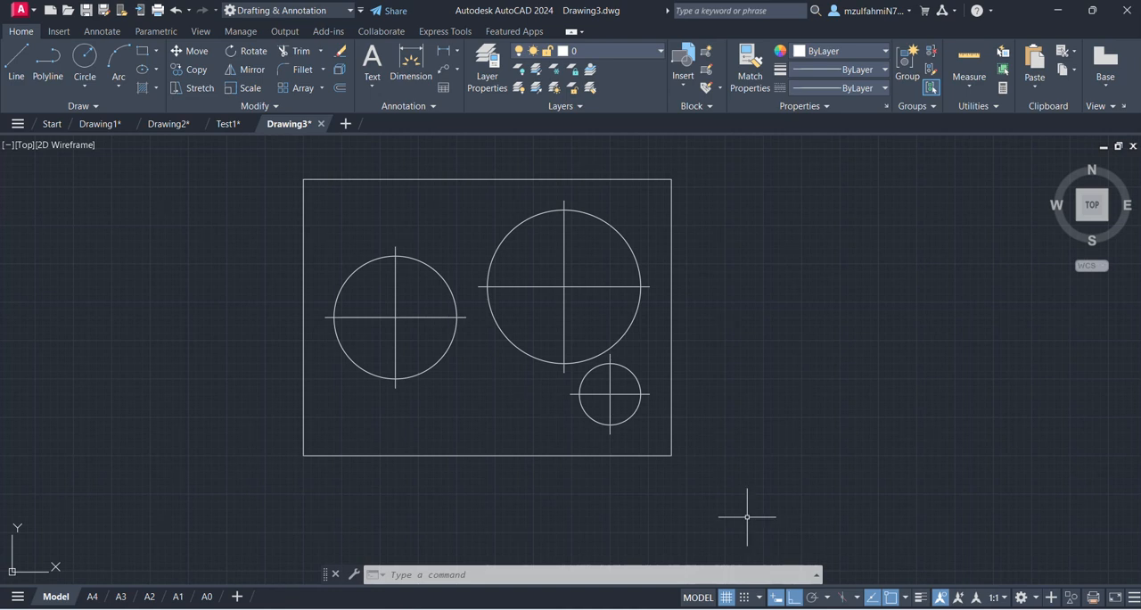
- Chamfer the plate's upper-left corner with distances of 40 along the top edge and 30 along the left edge
{"action": "type", "text": "cha"}
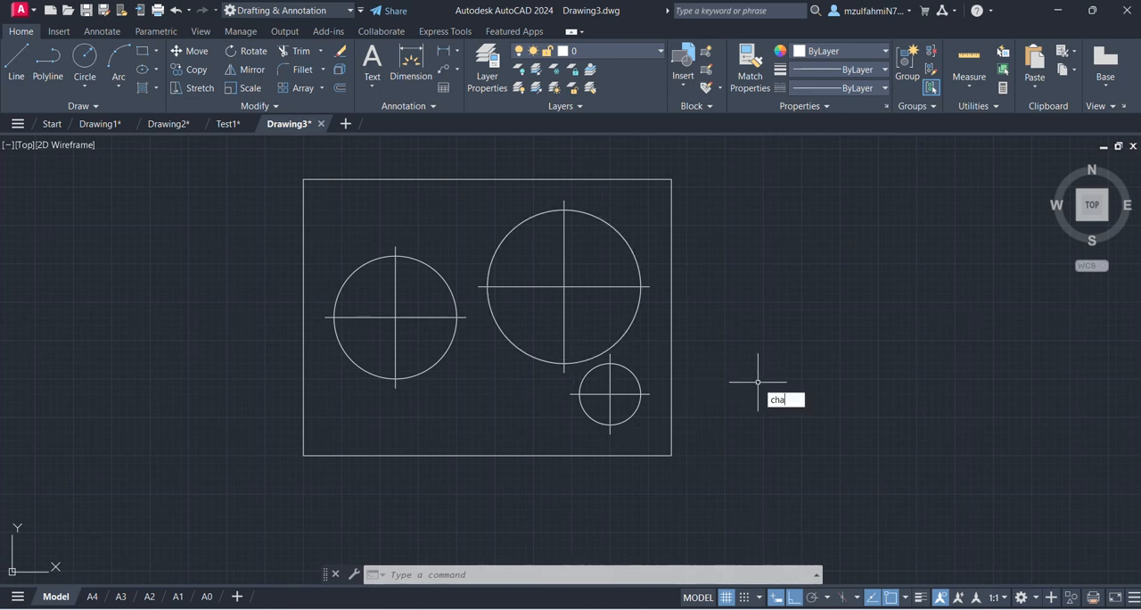
{"action": "key", "text": "Return"}
{"action": "type", "text": "d"}
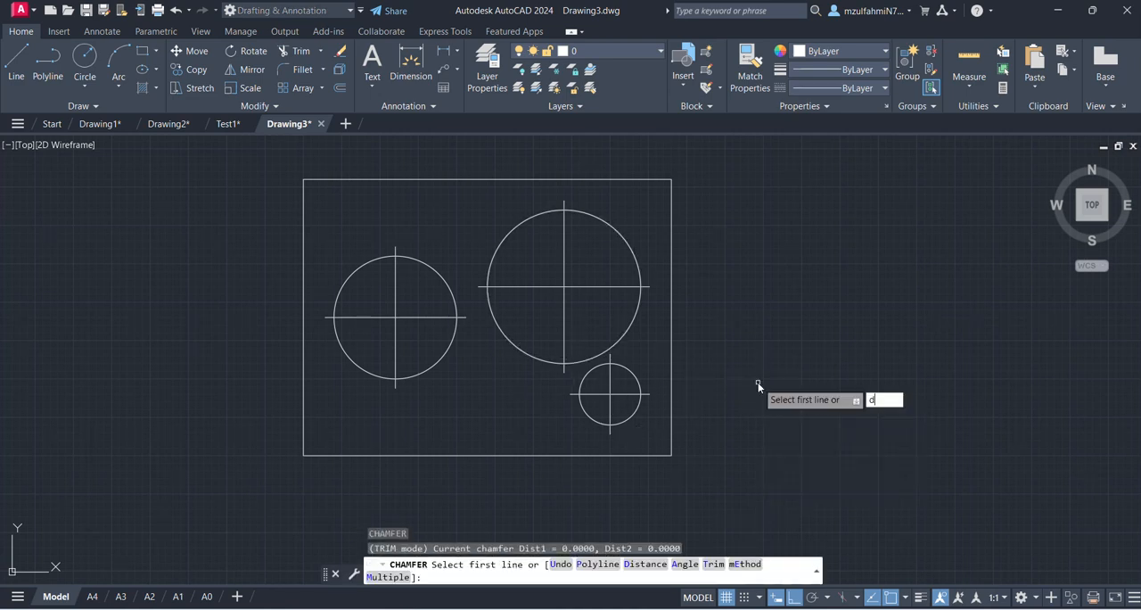
{"action": "key", "text": "Return"}
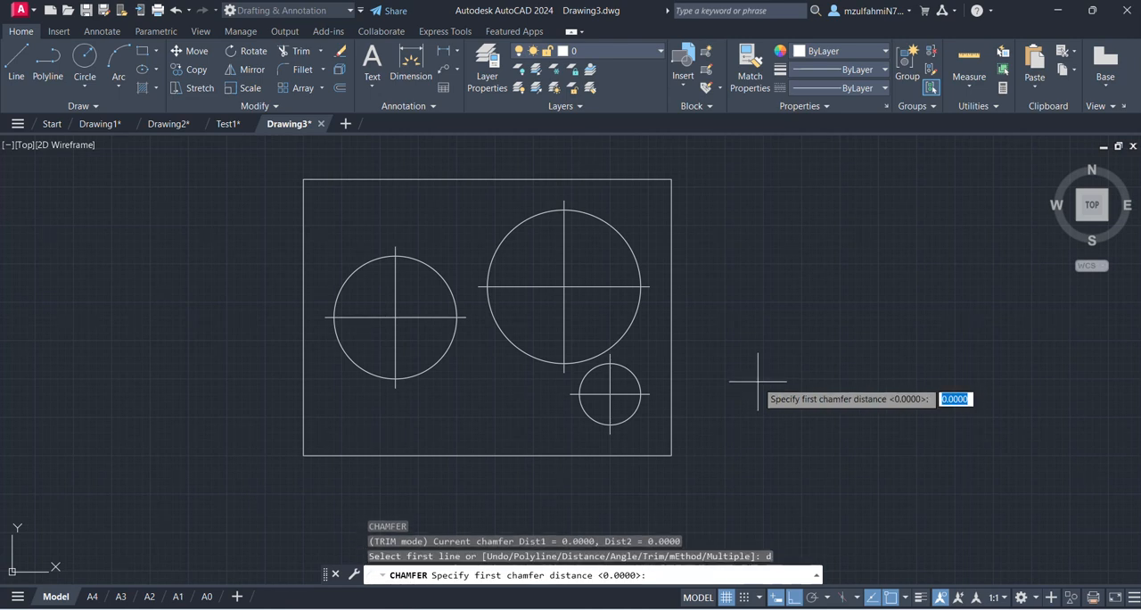
{"action": "type", "text": "40"}
{"action": "key", "text": "Return"}
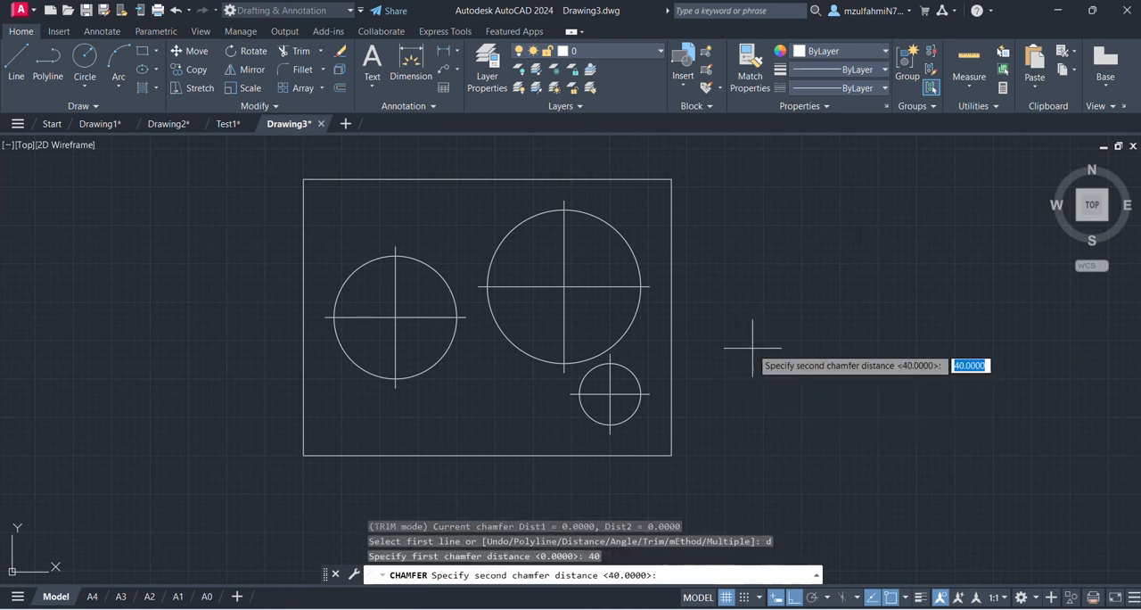
{"action": "type", "text": "30"}
{"action": "key", "text": "Return"}
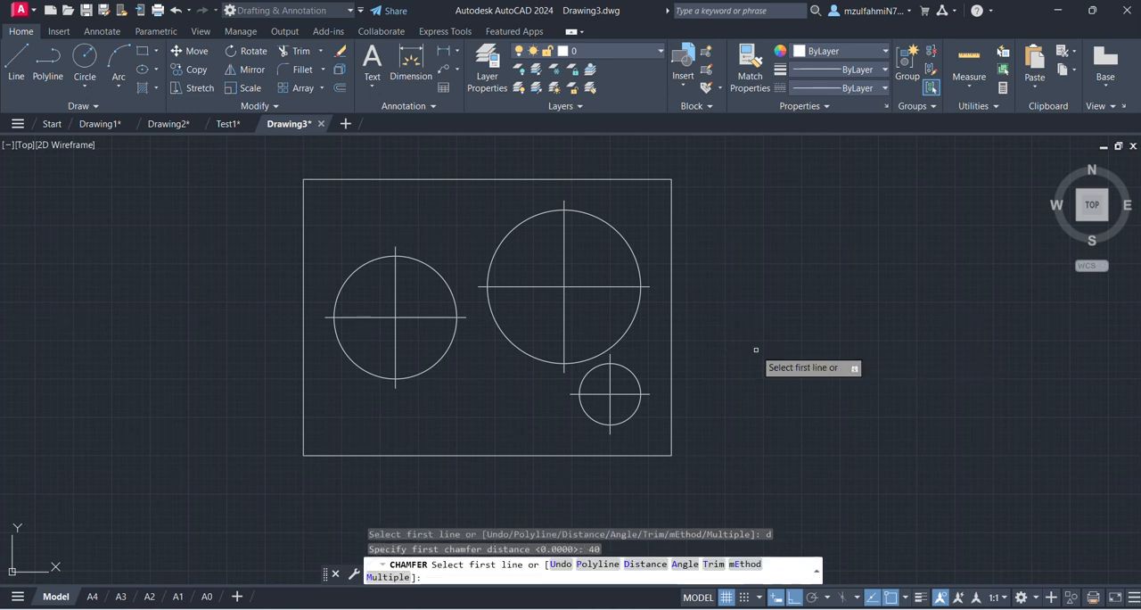
{"action": "left_click", "coordinate": [332, 179]}
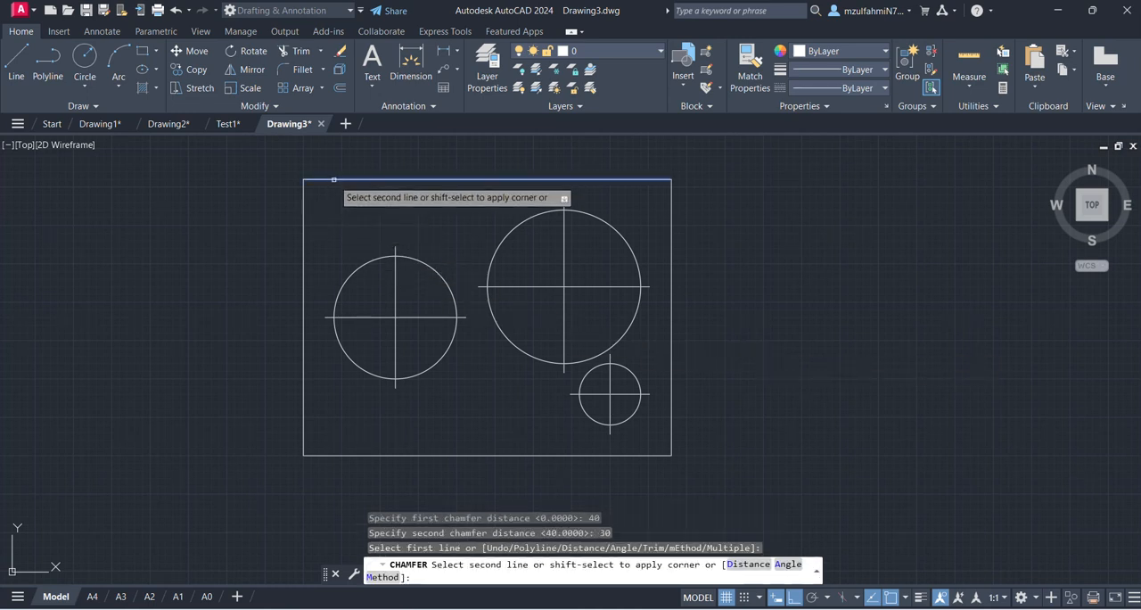
{"action": "left_click", "coordinate": [304, 221]}
{"action": "left_click", "coordinate": [304, 221]}
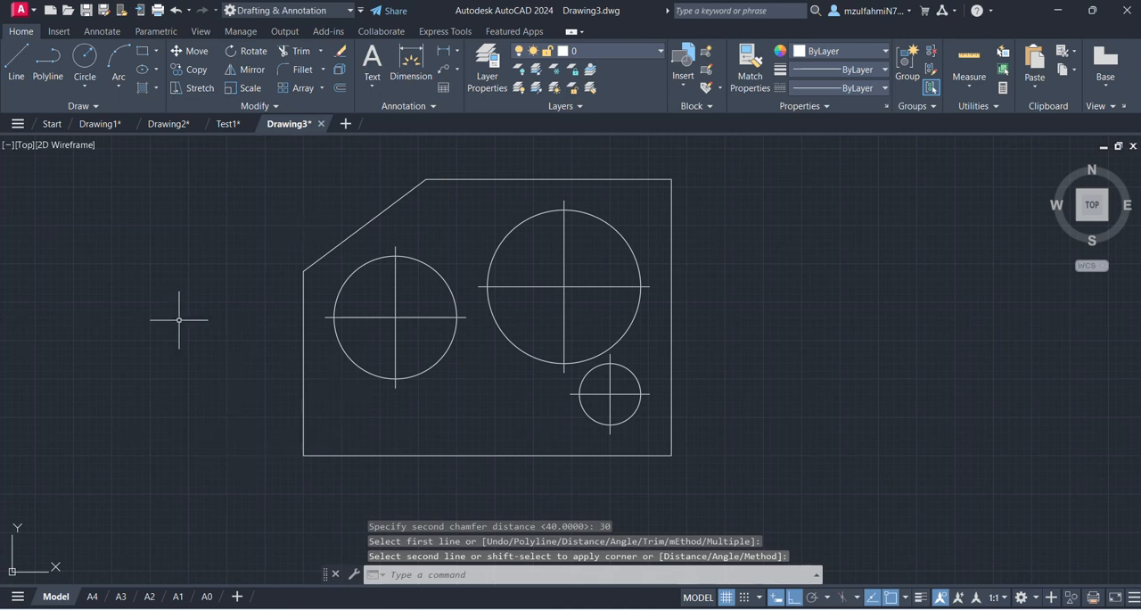
{"action": "key", "text": "Escape"}
{"action": "key", "text": "Escape"}
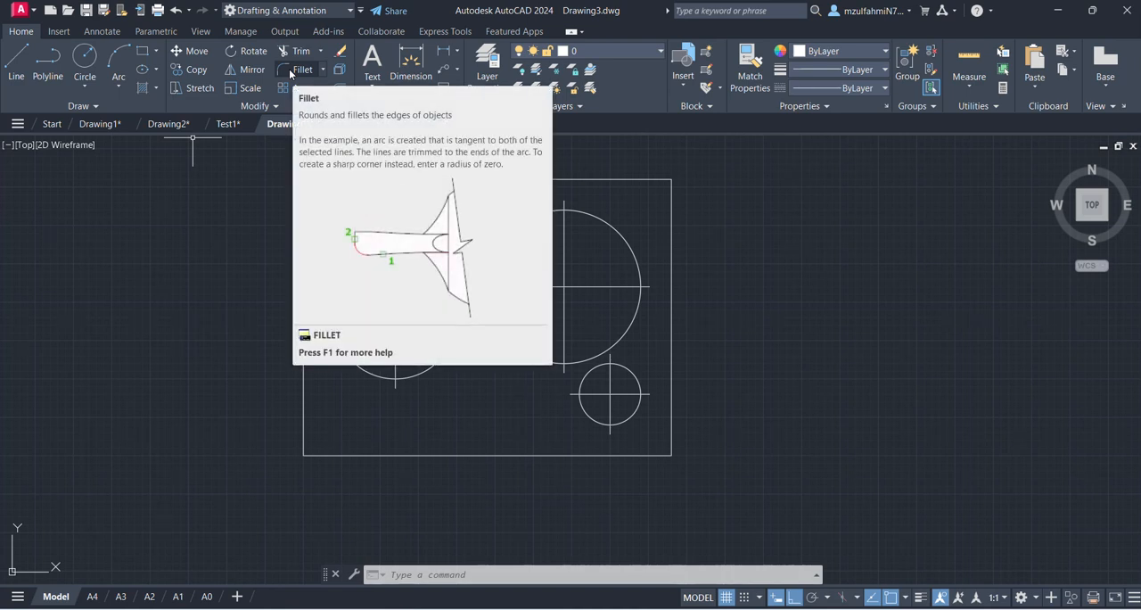
- Start a fillet with the Radius option, check the corner radius on the Exercise slide in PowerPoint, and return to Drawing3 in AutoCAD
{"action": "key", "text": "Escape"}
{"action": "key", "text": "Escape"}
{"action": "key", "text": "Escape"}
{"action": "type", "text": "f"}
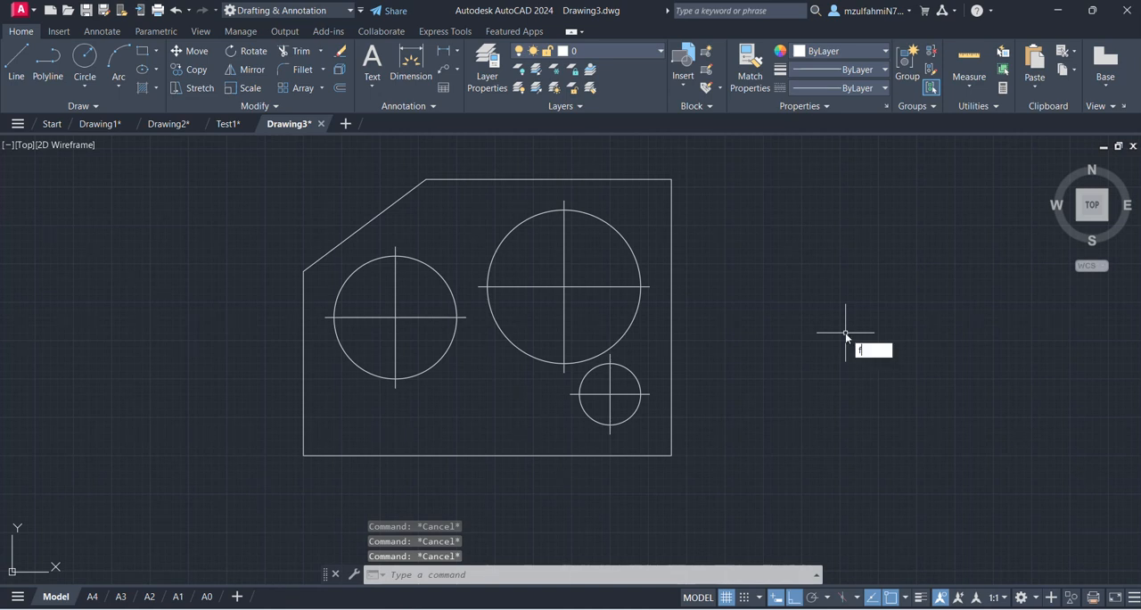
{"action": "key", "text": "Return"}
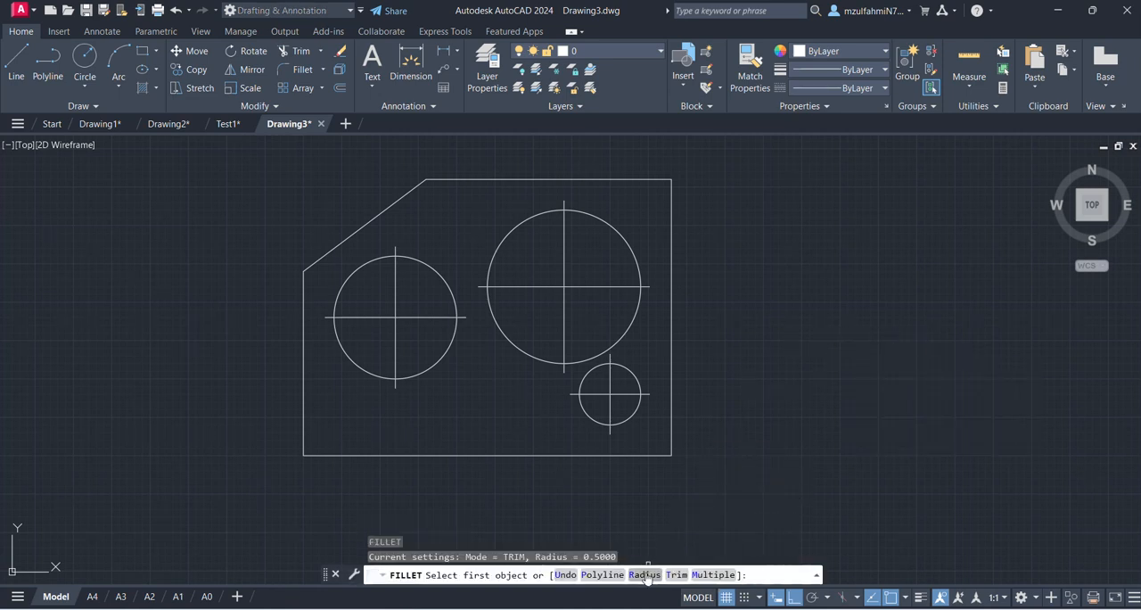
{"action": "type", "text": "r"}
{"action": "key", "text": "Return"}
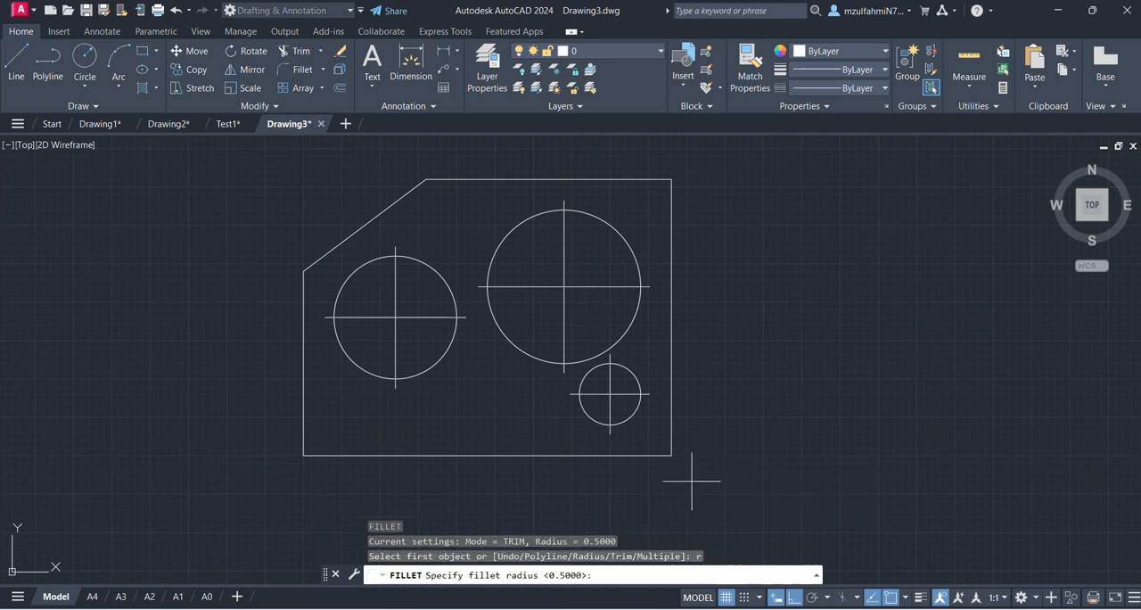
{"action": "left_click", "coordinate": [807, 609]}
{"action": "mouse_move", "coordinate": [853, 557]}
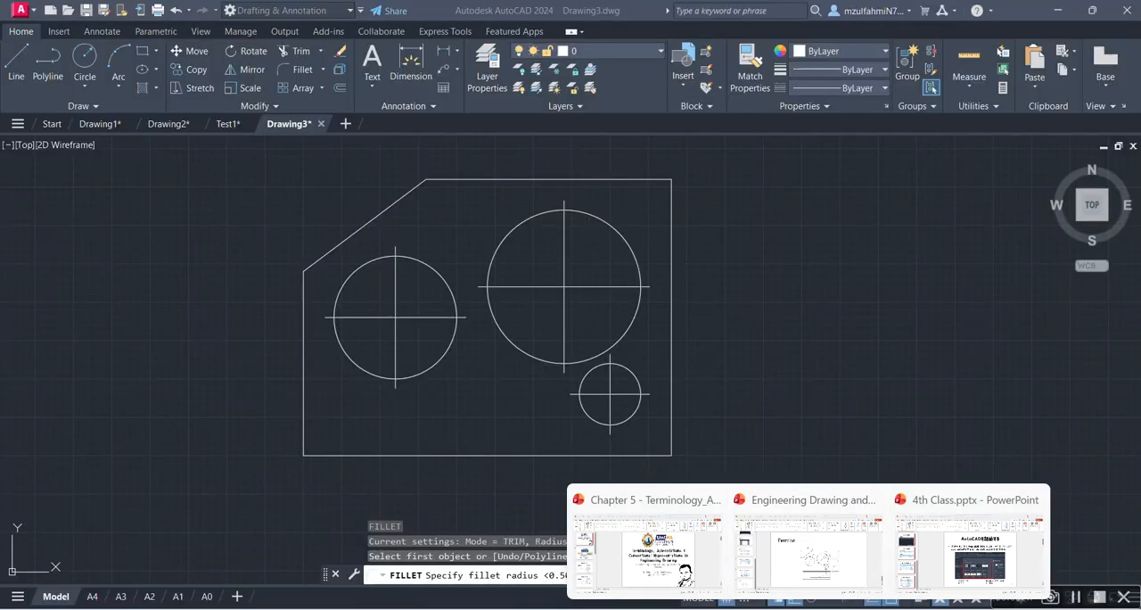
{"action": "mouse_move", "coordinate": [645, 606]}
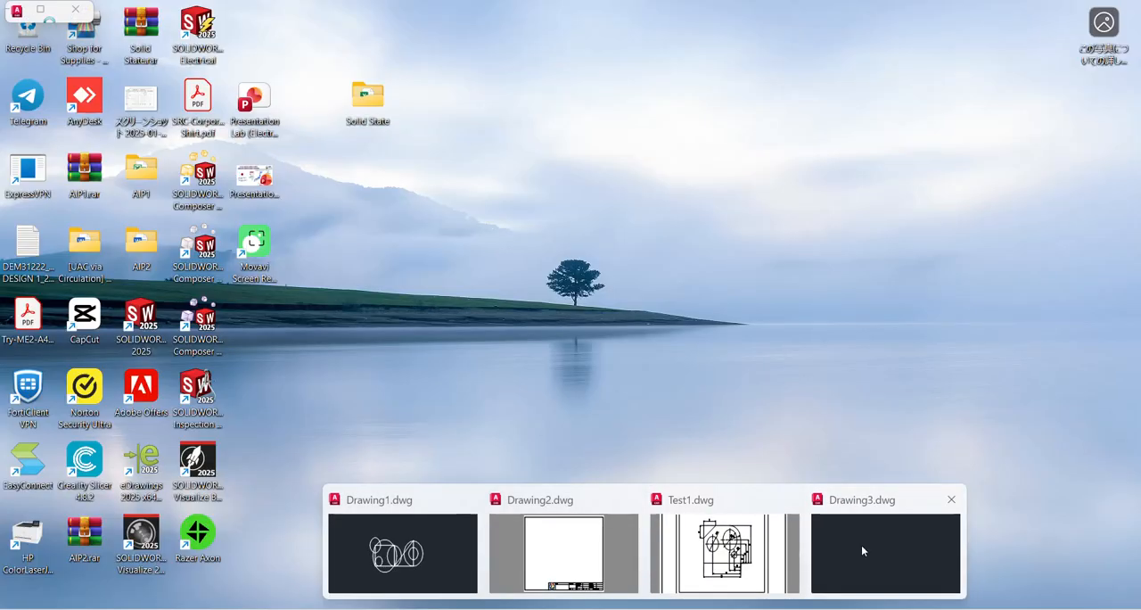
{"action": "left_click", "coordinate": [861, 545]}
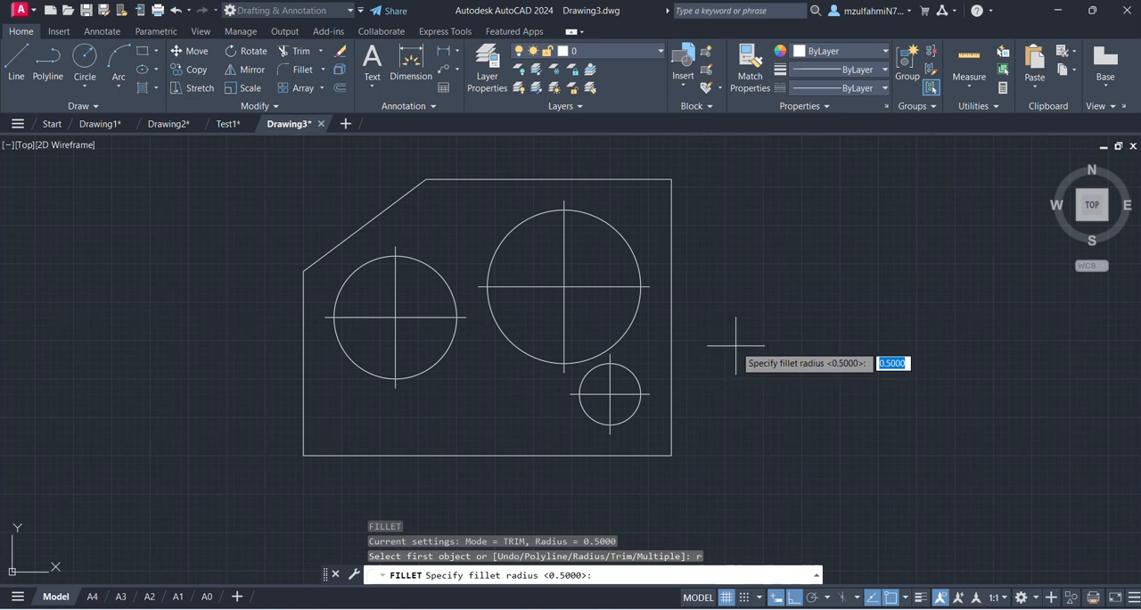
- Set the fillet radius to 35 and round the plate's upper-right corner between its top and right edges
{"action": "type", "text": "35"}
{"action": "key", "text": "Return"}
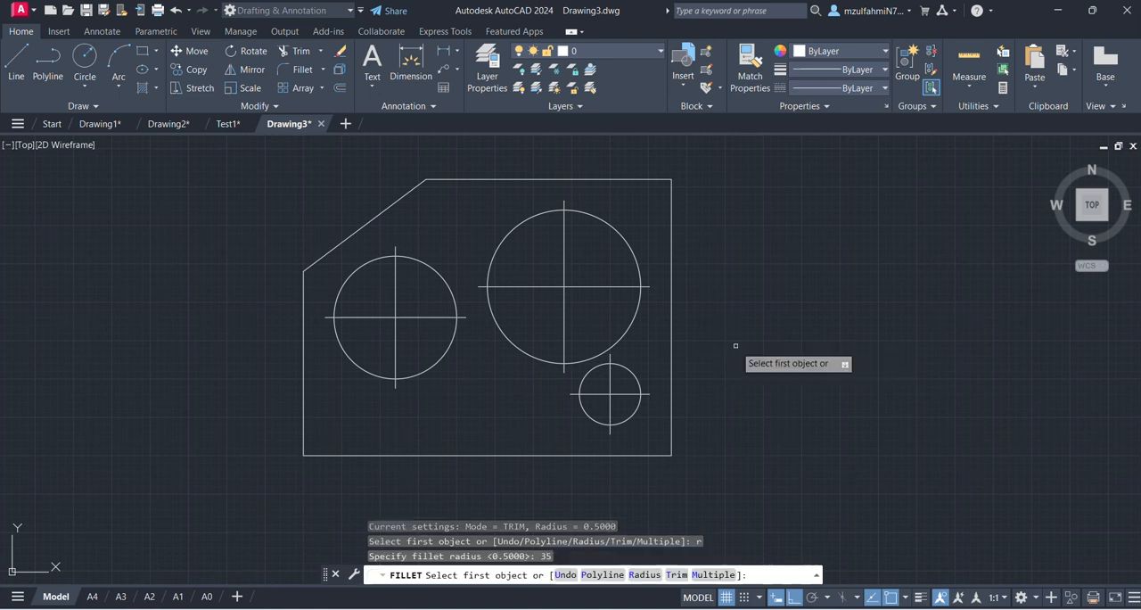
{"action": "left_click", "coordinate": [624, 179]}
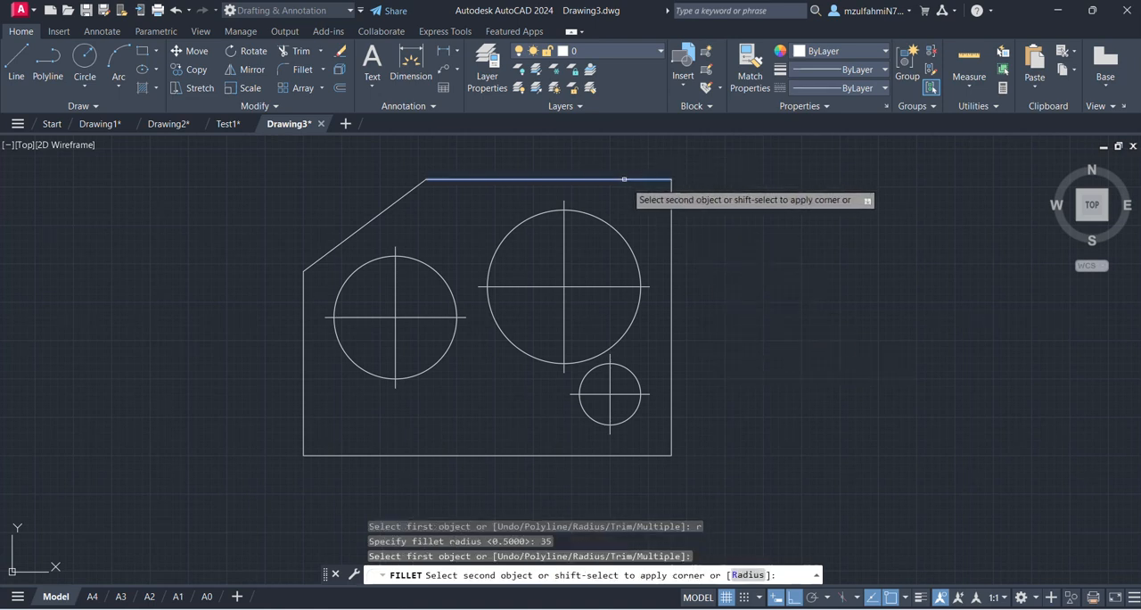
{"action": "left_click", "coordinate": [670, 218]}
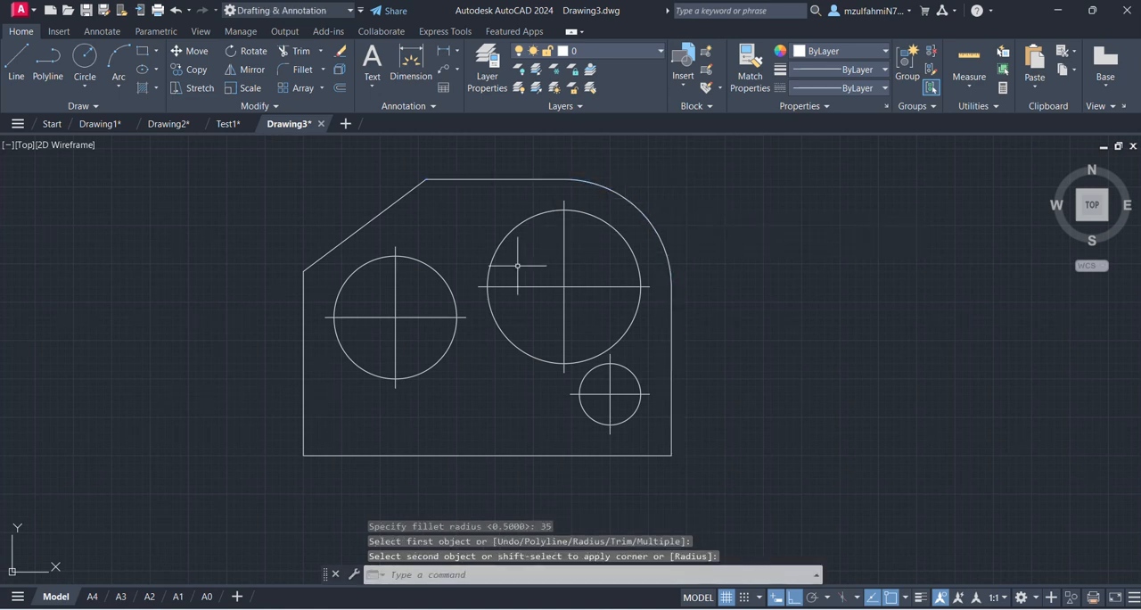
{"action": "key", "text": "Escape"}
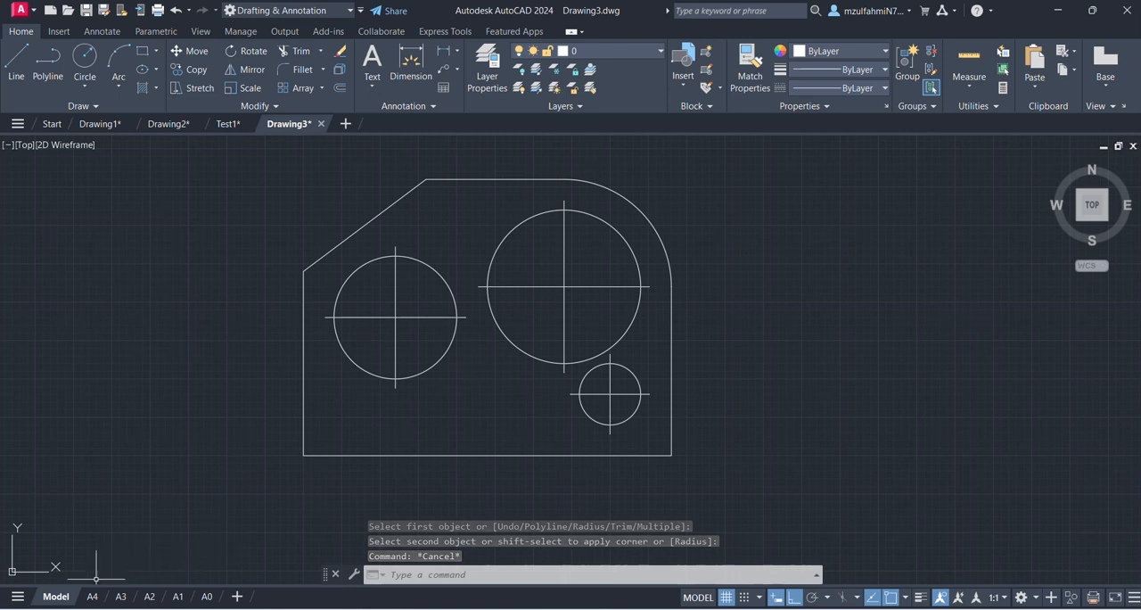
- Switch from model space to the A4 layout
{"action": "mouse_move", "coordinate": [94, 599]}
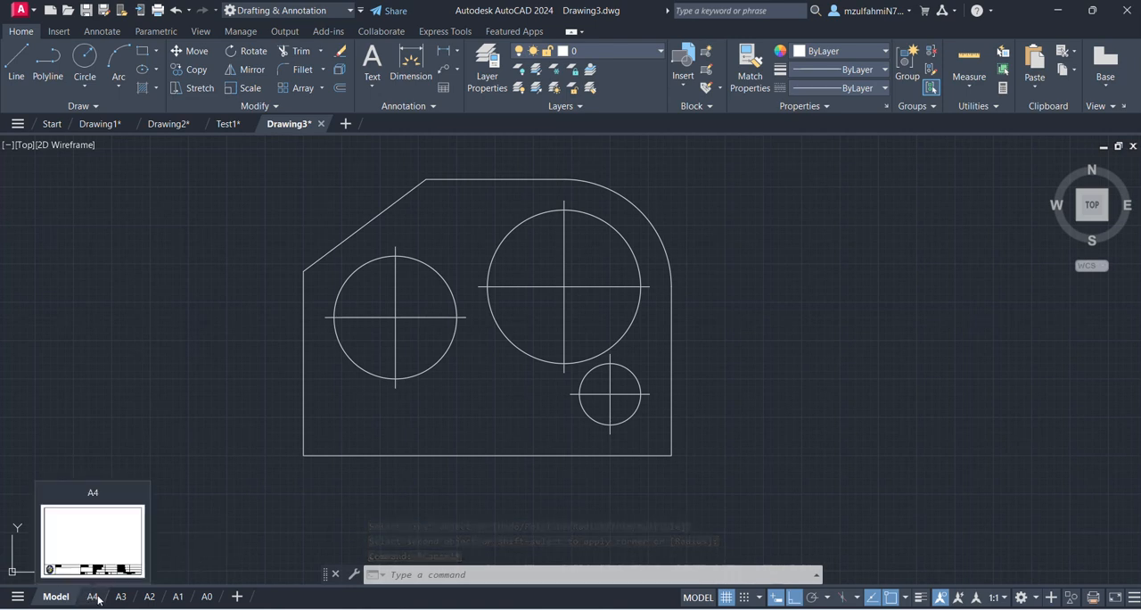
{"action": "scroll", "coordinate": [234, 434], "scroll_direction": "down", "scroll_amount": 4}
{"action": "scroll", "coordinate": [236, 434], "scroll_direction": "up", "scroll_amount": 3}
{"action": "middle_click_drag", "start_coordinate": [235, 436], "coordinate": [353, 356]}
{"action": "middle_click_drag", "start_coordinate": [331, 410], "coordinate": [324, 418]}
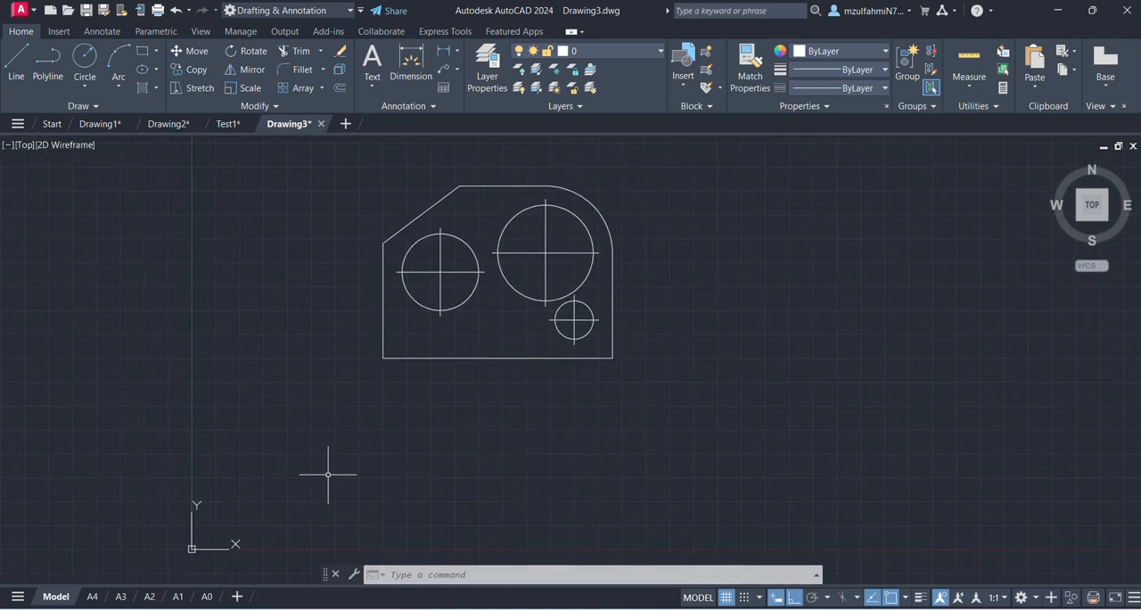
{"action": "mouse_move", "coordinate": [98, 596]}
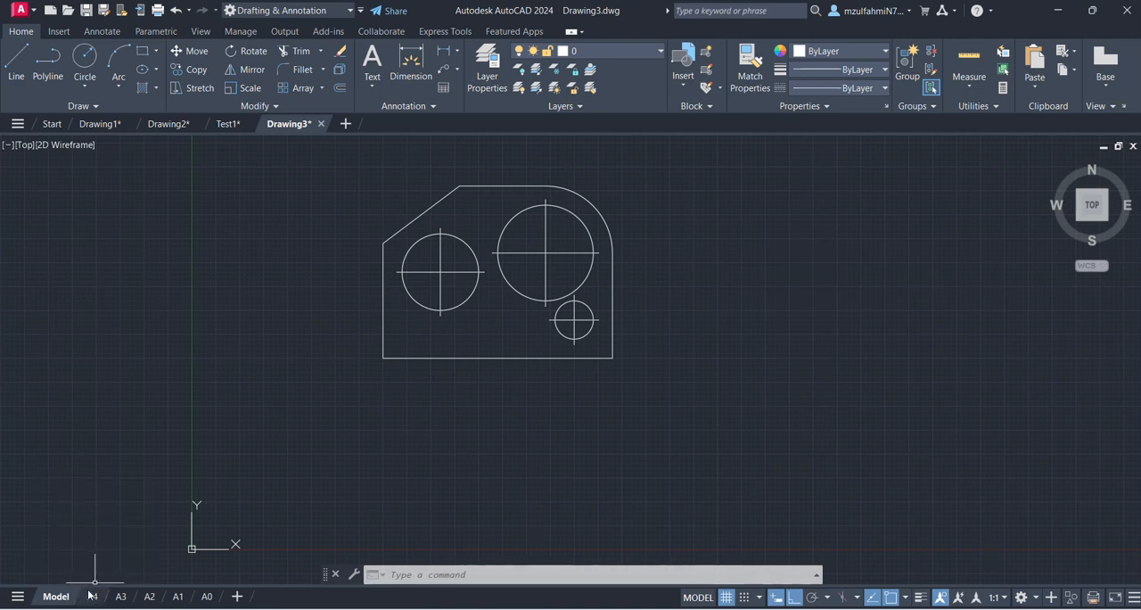
{"action": "left_click", "coordinate": [100, 596]}
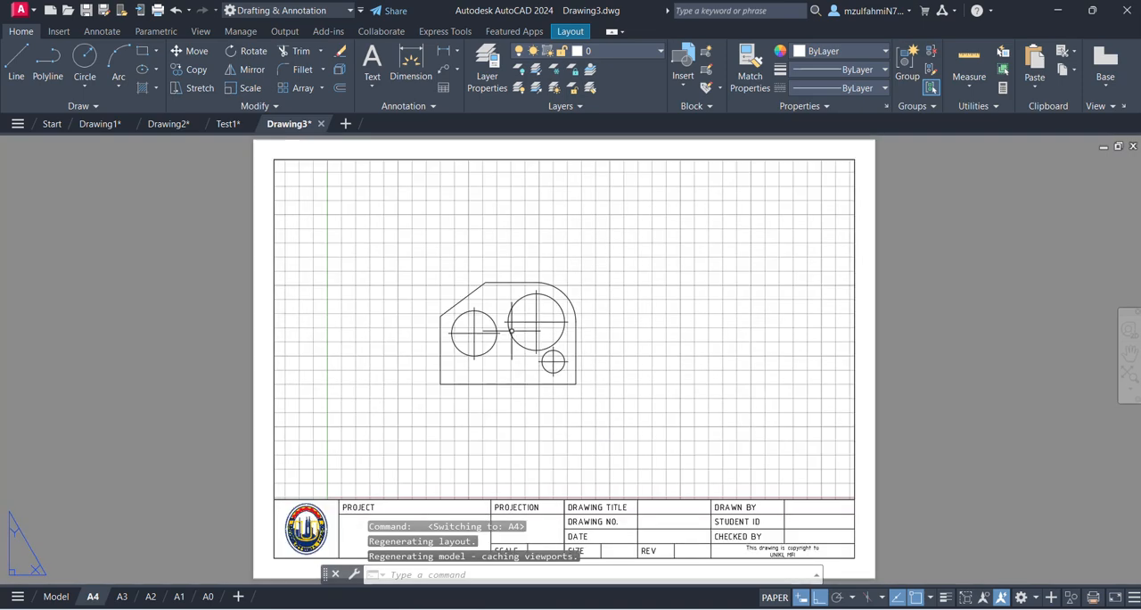
- Activate the A4 layout's viewport, scale it to 1:1 with the plate centred in the frame, and lock it
{"action": "scroll", "coordinate": [508, 321], "scroll_direction": "down", "scroll_amount": 3}
{"action": "middle_click_drag", "start_coordinate": [512, 320], "coordinate": [485, 277]}
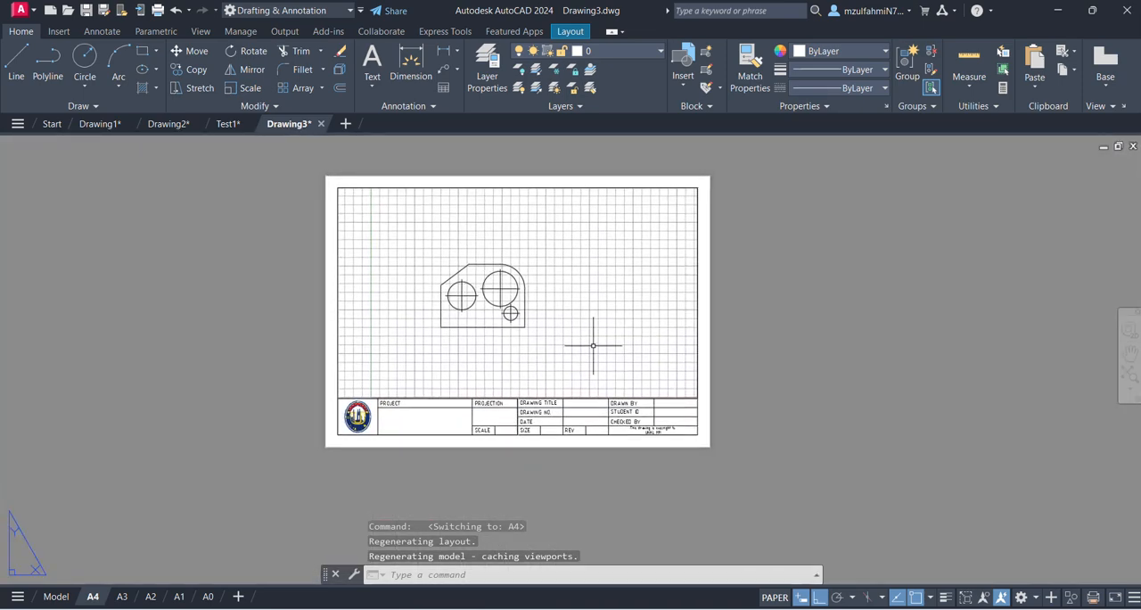
{"action": "left_click", "coordinate": [778, 599]}
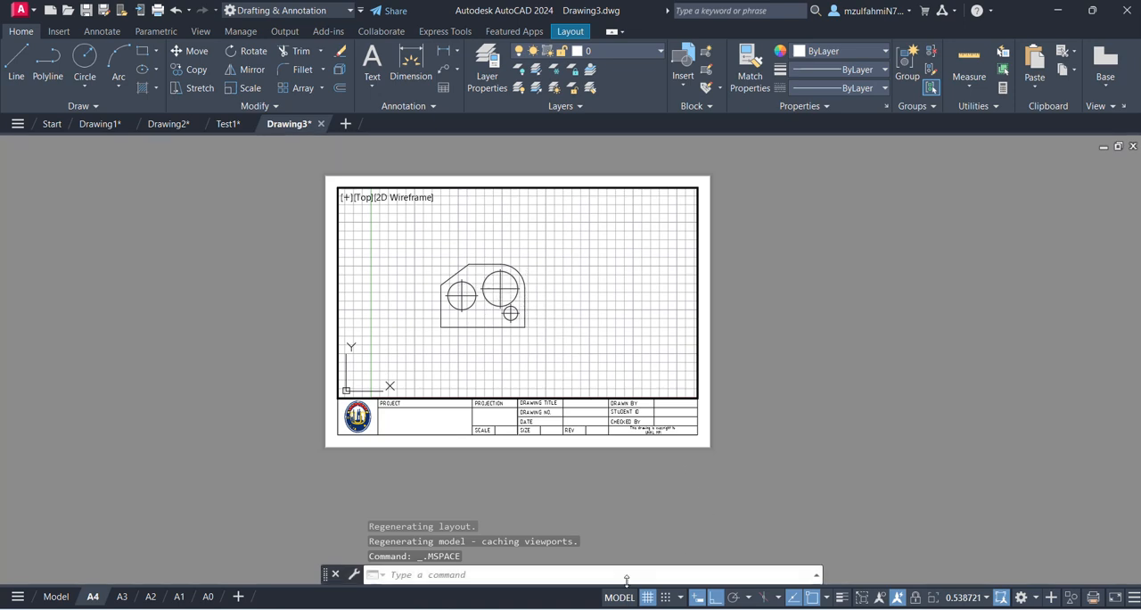
{"action": "scroll", "coordinate": [481, 299], "scroll_direction": "up", "scroll_amount": 6}
{"action": "scroll", "coordinate": [488, 298], "scroll_direction": "down", "scroll_amount": 4}
{"action": "scroll", "coordinate": [493, 297], "scroll_direction": "up", "scroll_amount": 2}
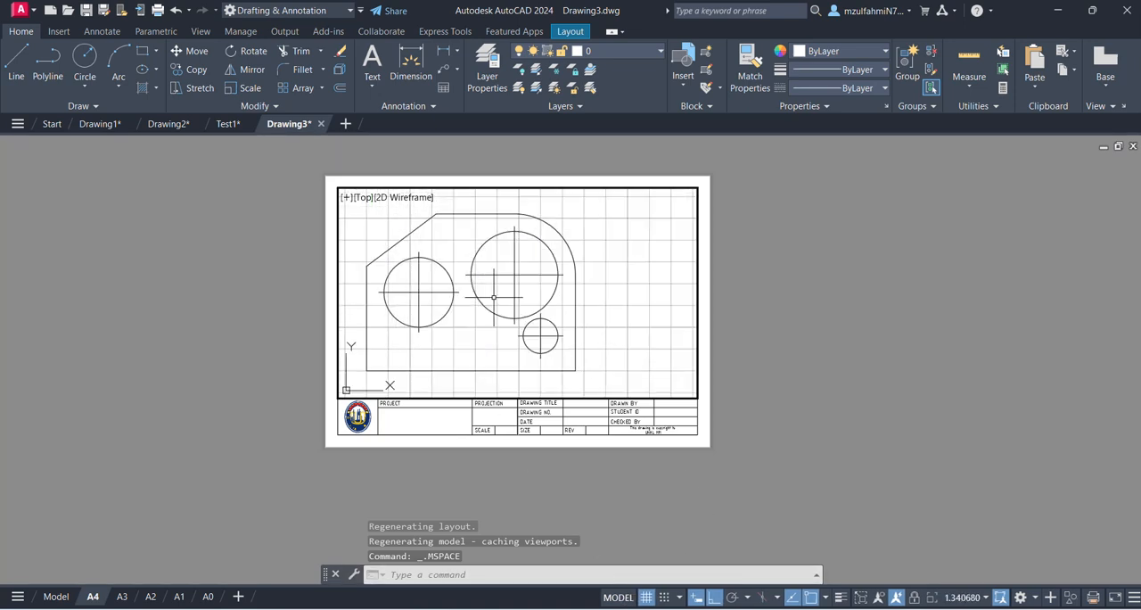
{"action": "left_click", "coordinate": [968, 600]}
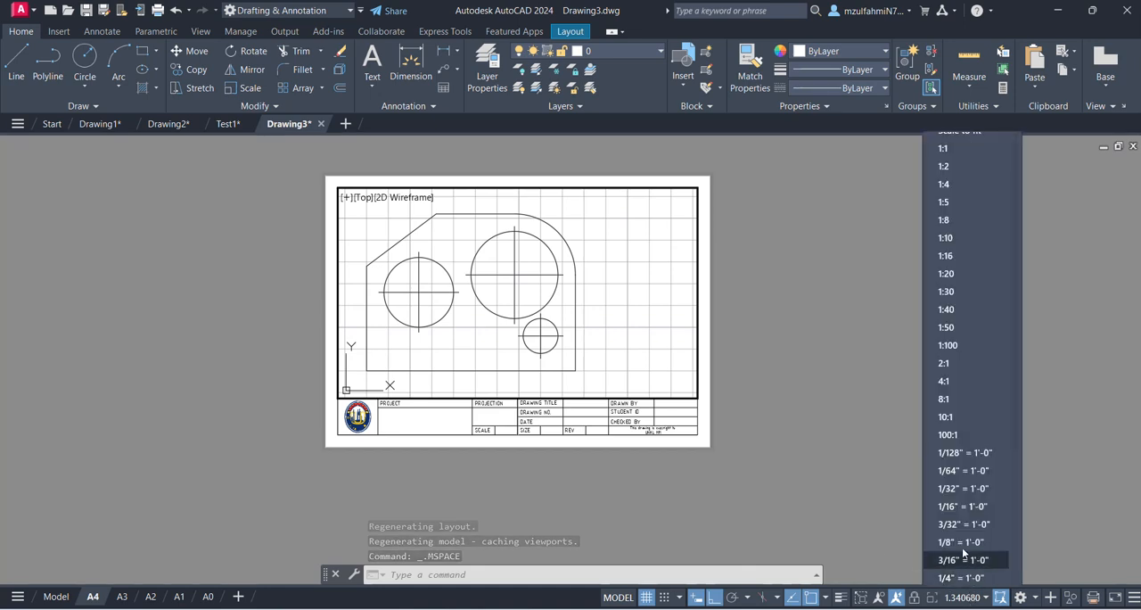
{"action": "left_click", "coordinate": [966, 152]}
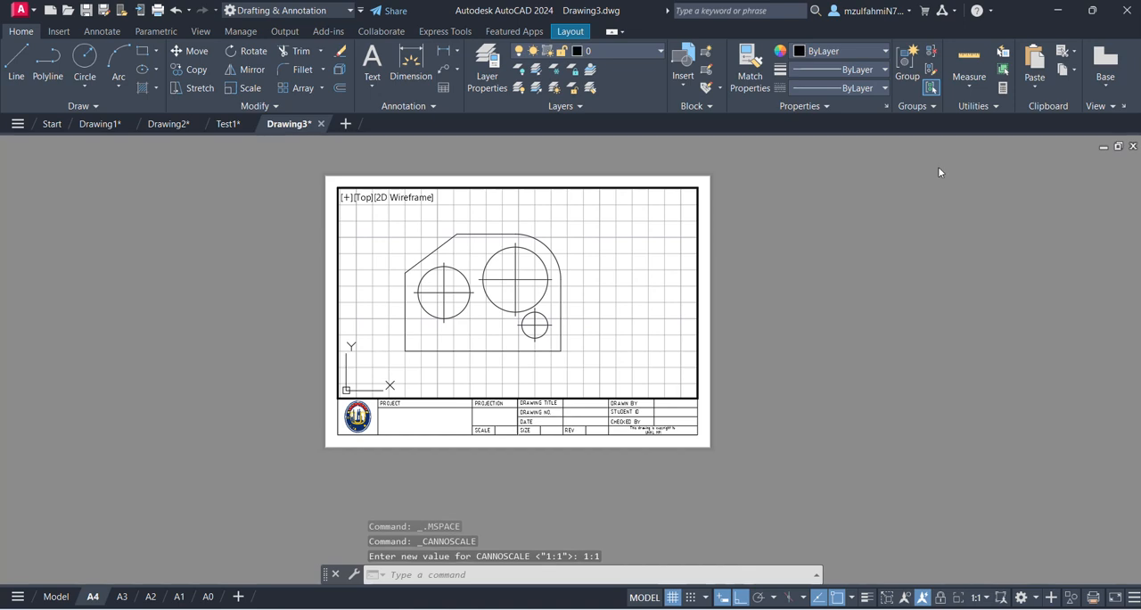
{"action": "mouse_move", "coordinate": [469, 315]}
{"action": "middle_mouse_down"}
{"action": "mouse_move", "coordinate": [519, 305]}
{"action": "mouse_move", "coordinate": [502, 312]}
{"action": "middle_mouse_up"}
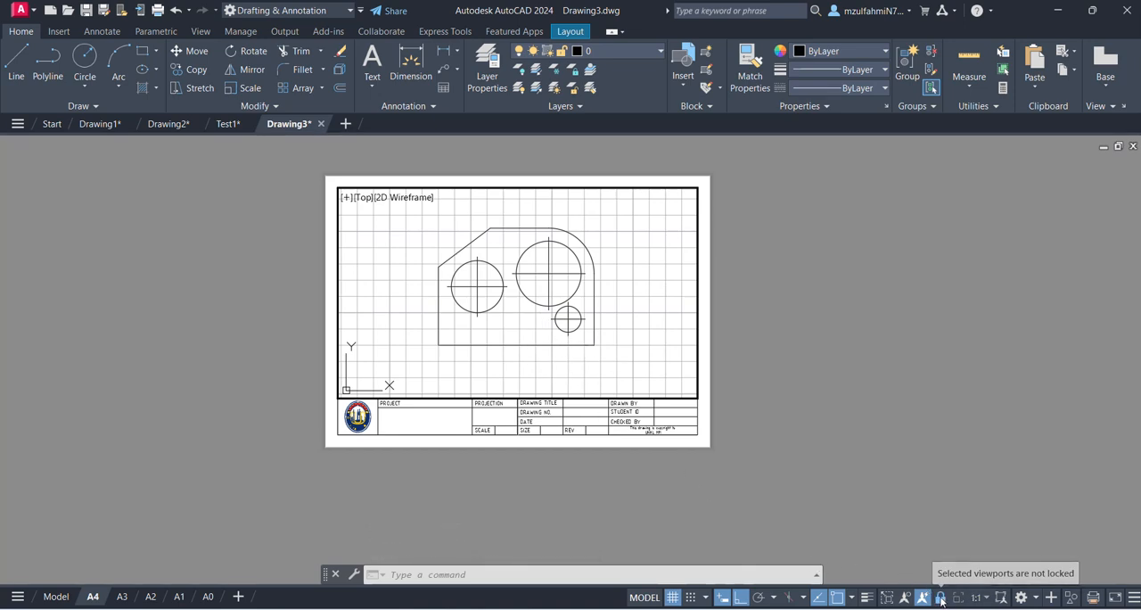
- Turn off the viewport's grid and return to paper space on the A4 sheet
{"action": "left_click", "coordinate": [673, 599]}
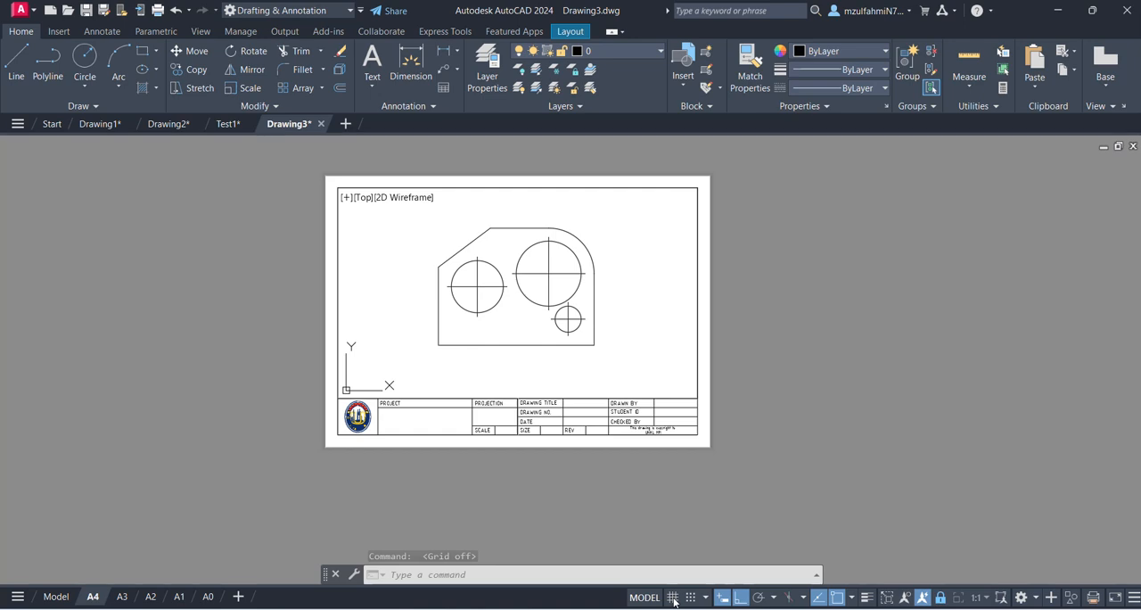
{"action": "left_click", "coordinate": [651, 601]}
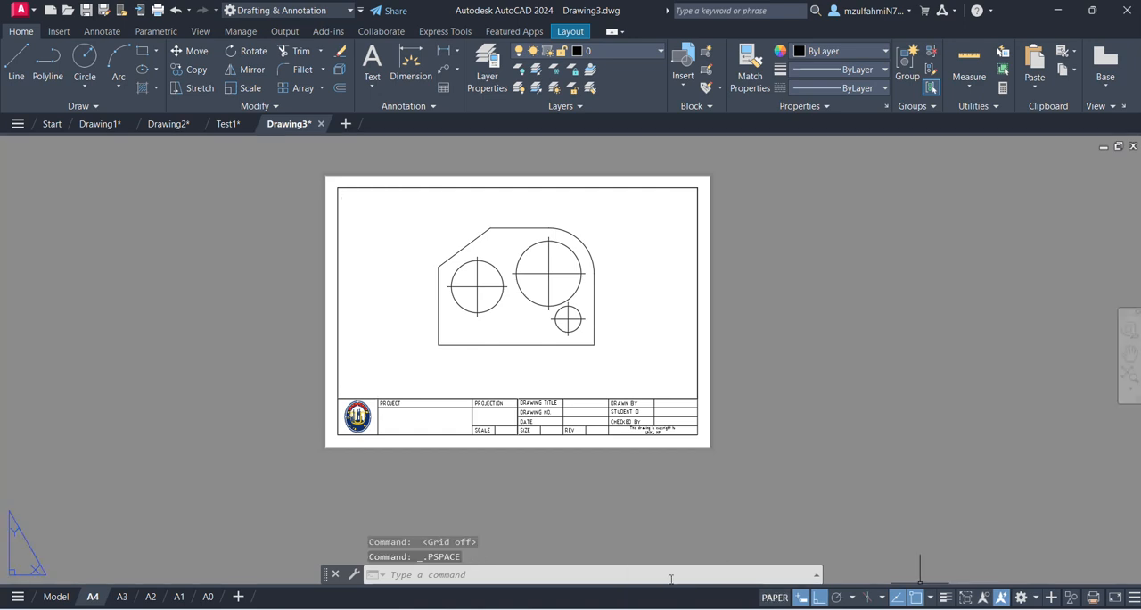
{"action": "scroll", "coordinate": [516, 331], "scroll_direction": "up", "scroll_amount": 2}
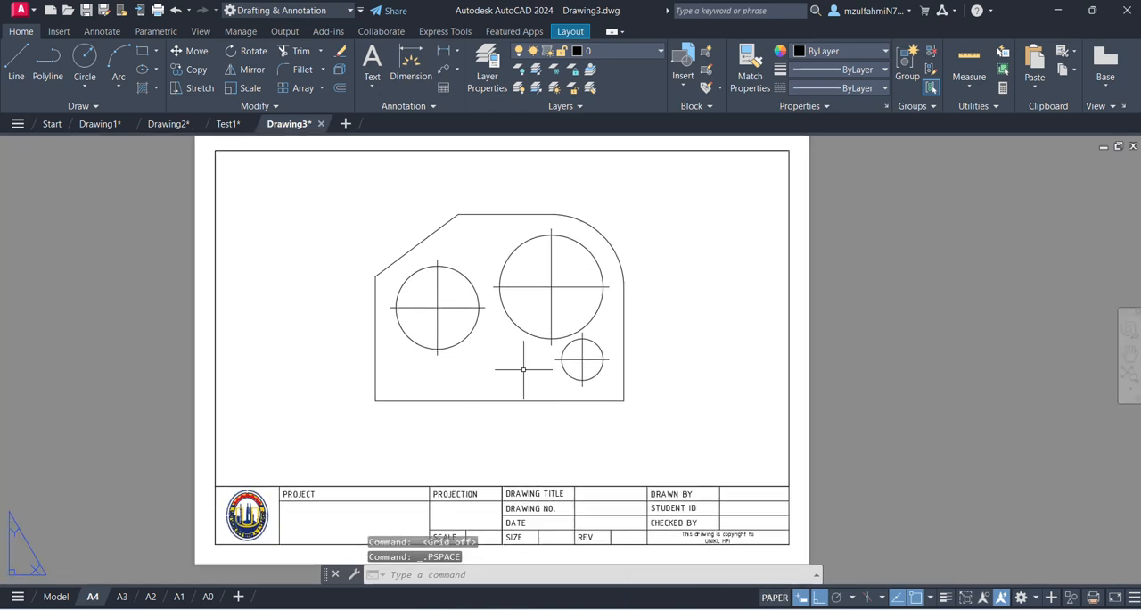
{"action": "scroll", "coordinate": [524, 360], "scroll_direction": "down", "scroll_amount": 3}
{"action": "scroll", "coordinate": [543, 352], "scroll_direction": "up", "scroll_amount": 2}
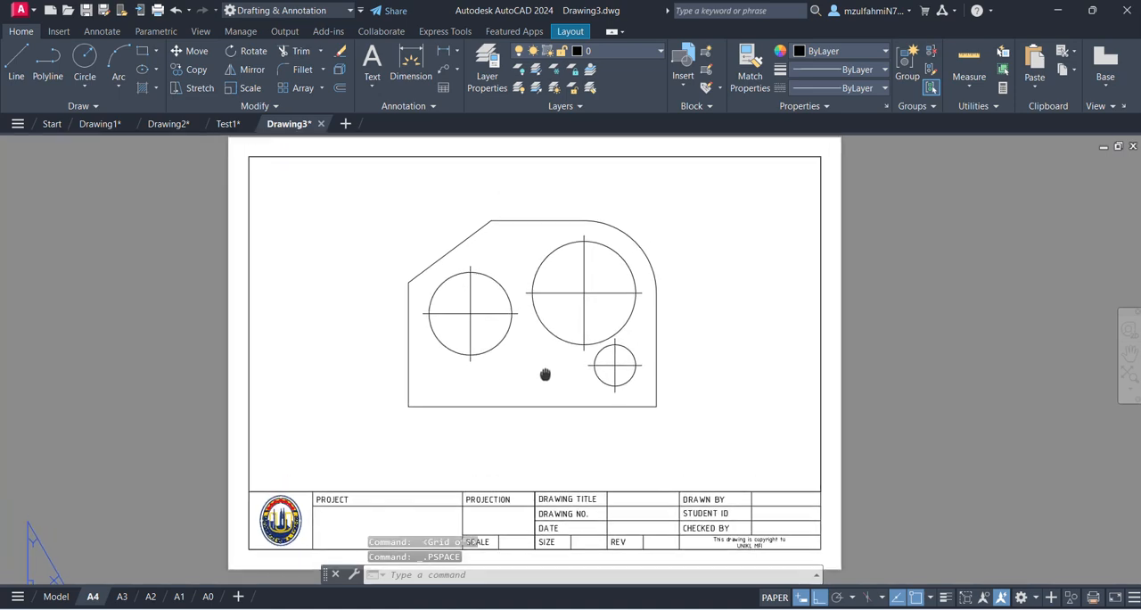
- Add the multiline text ENGINEERING DRAWING & CAD DRAFTING in the title block's PROJECT cell with Middle Center justification
{"action": "mouse_move", "coordinate": [391, 497]}
{"action": "middle_mouse_down"}
{"action": "mouse_move", "coordinate": [446, 390]}
{"action": "mouse_move", "coordinate": [400, 408]}
{"action": "mouse_move", "coordinate": [397, 449]}
{"action": "middle_mouse_up"}
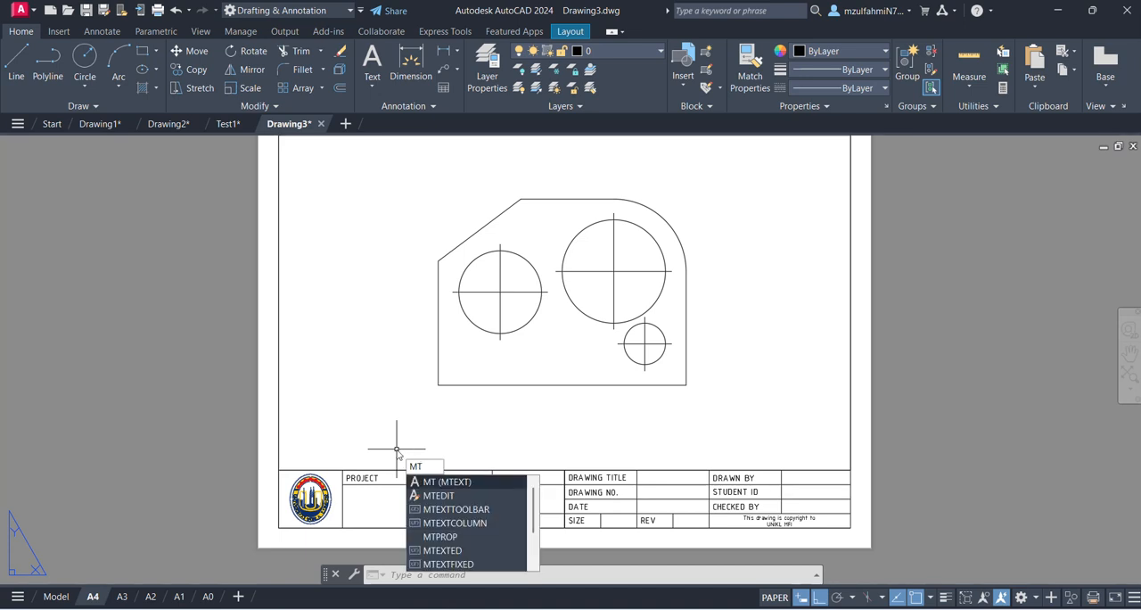
{"action": "key", "text": "Return"}
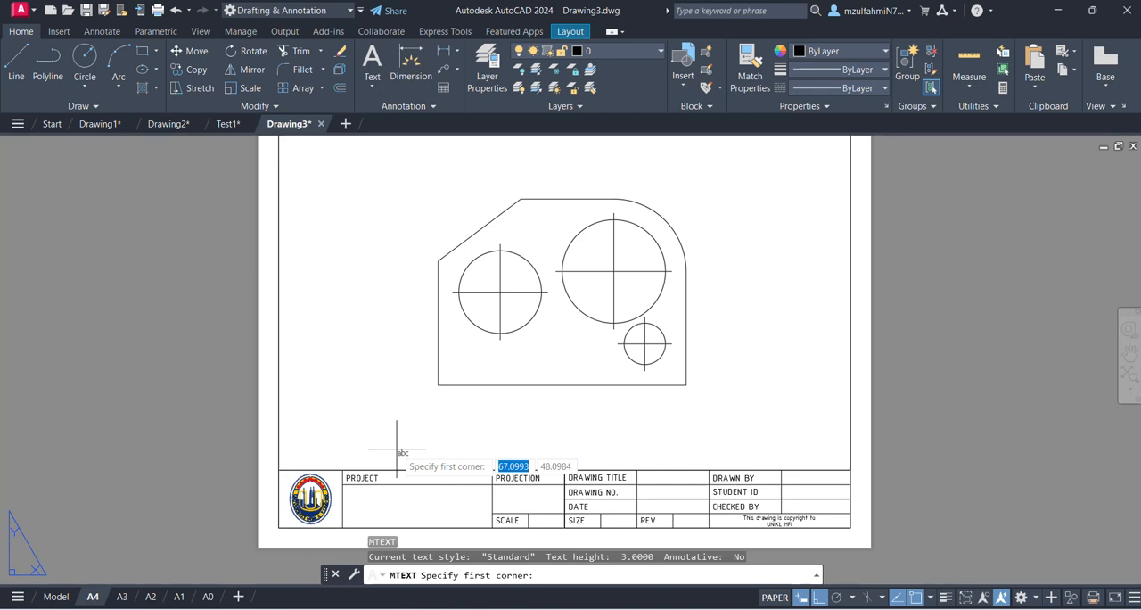
{"action": "left_click", "coordinate": [342, 483]}
{"action": "middle_click_drag", "start_coordinate": [420, 511], "coordinate": [442, 357]}
{"action": "left_click", "coordinate": [515, 370]}
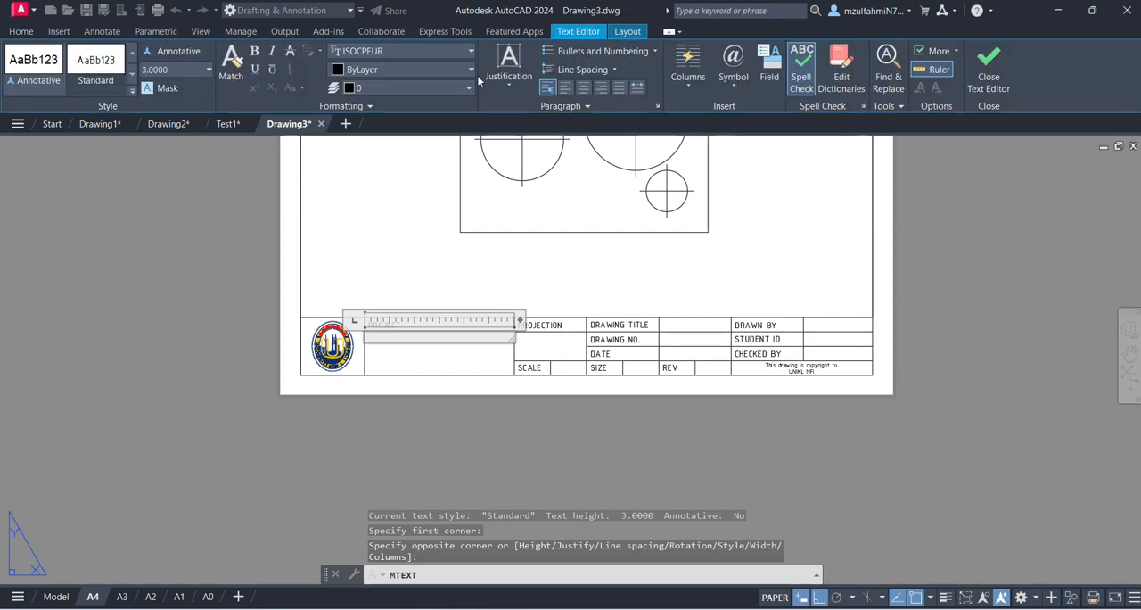
{"action": "left_click", "coordinate": [505, 75]}
{"action": "left_click", "coordinate": [532, 178]}
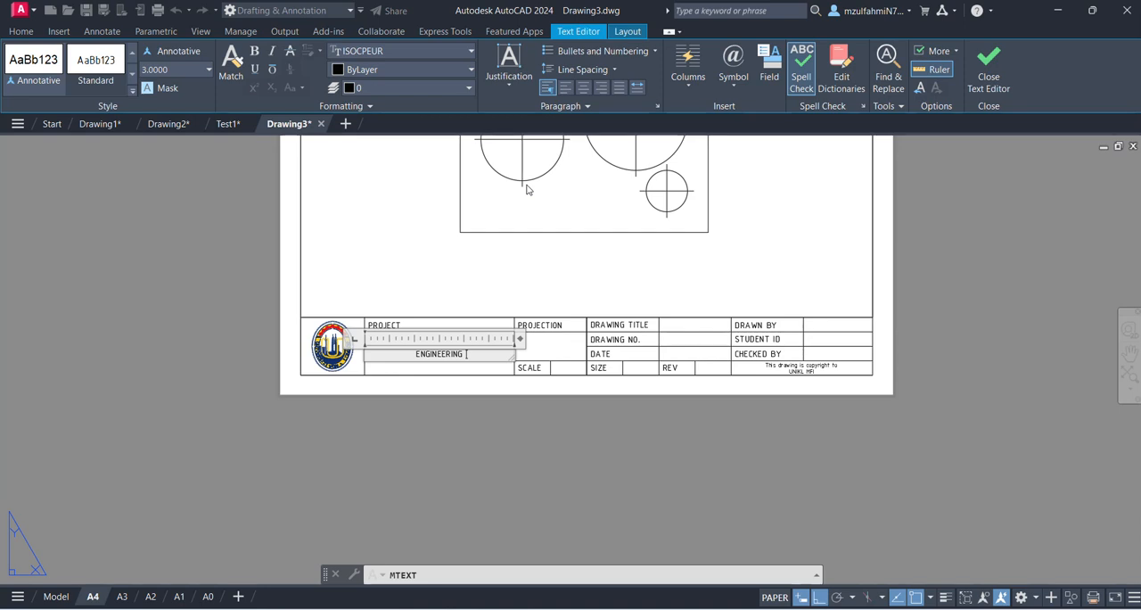
{"action": "type", "text": "RAWING & CAD "}
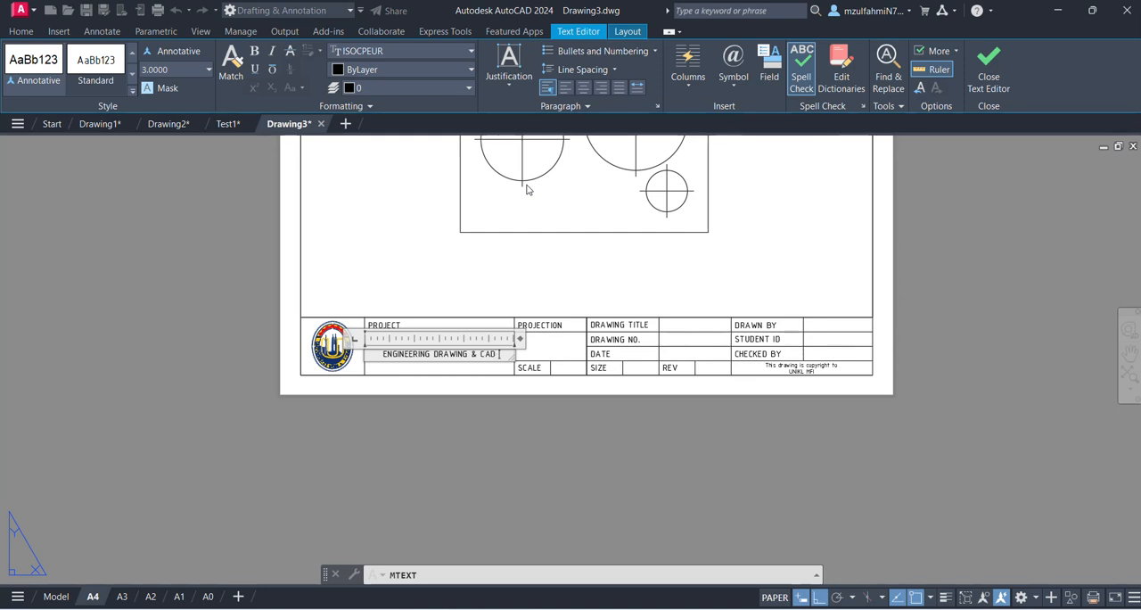
{"action": "type", "text": "DRAFTING"}
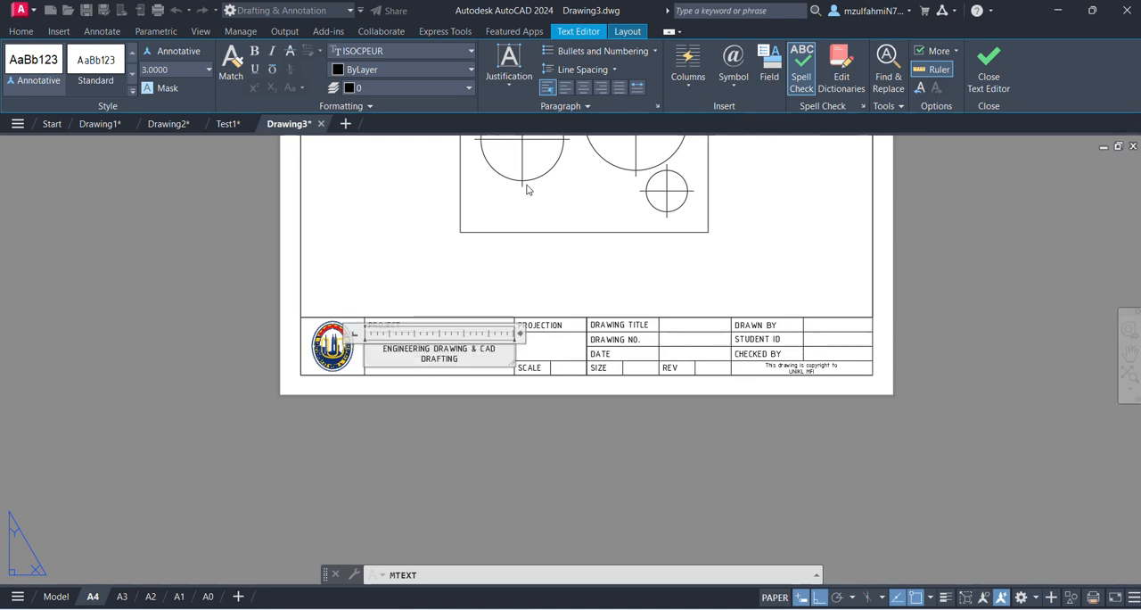
{"action": "left_click", "coordinate": [451, 435]}
- Add the multiline text 3RD ANGLE in the cell beneath PROJECTION with Middle Center justification
{"action": "scroll", "coordinate": [508, 383], "scroll_direction": "up", "scroll_amount": 3}
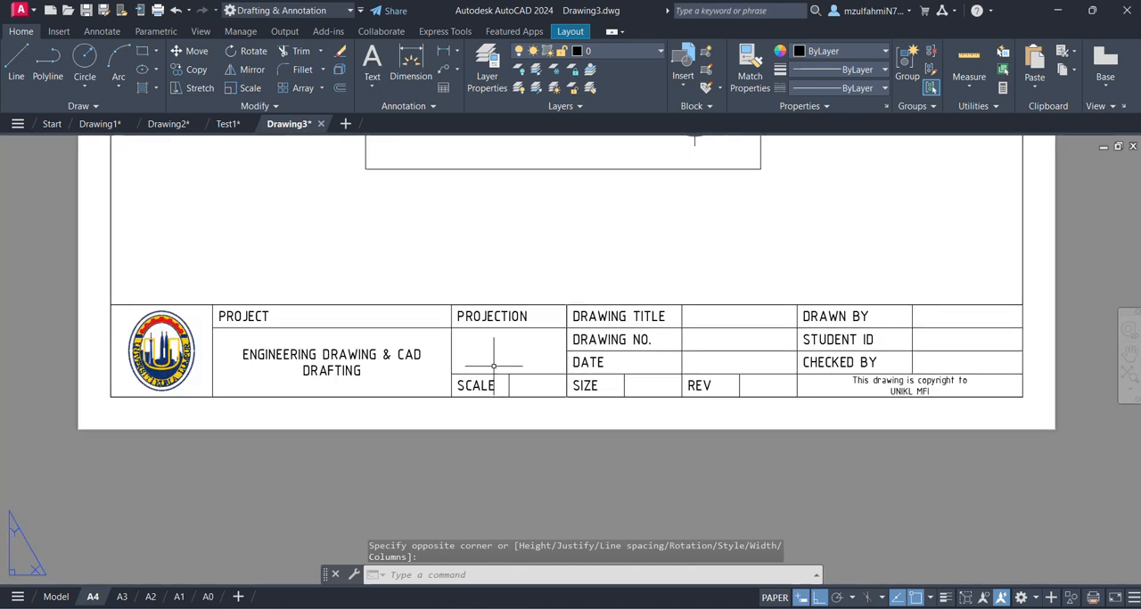
{"action": "key", "text": "Return"}
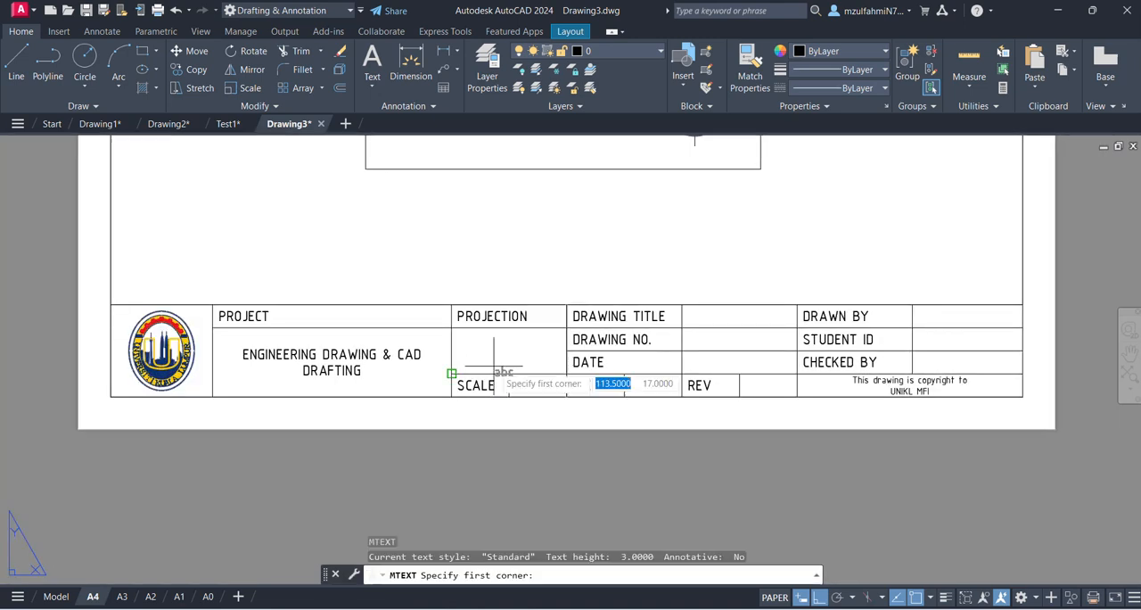
{"action": "left_click", "coordinate": [451, 329]}
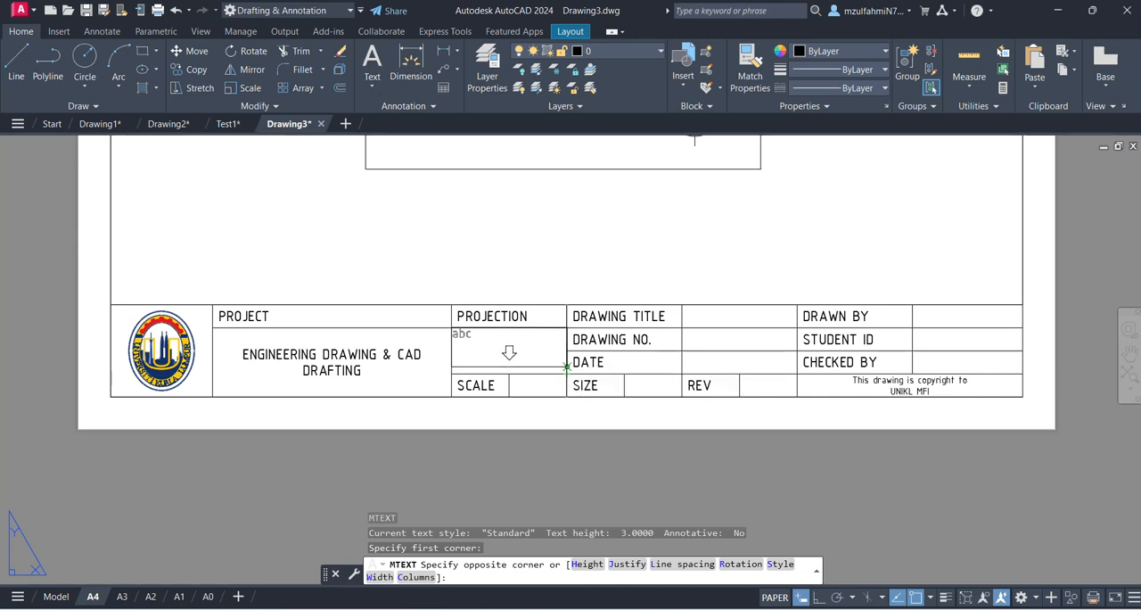
{"action": "left_click", "coordinate": [566, 367]}
{"action": "left_click", "coordinate": [508, 69]}
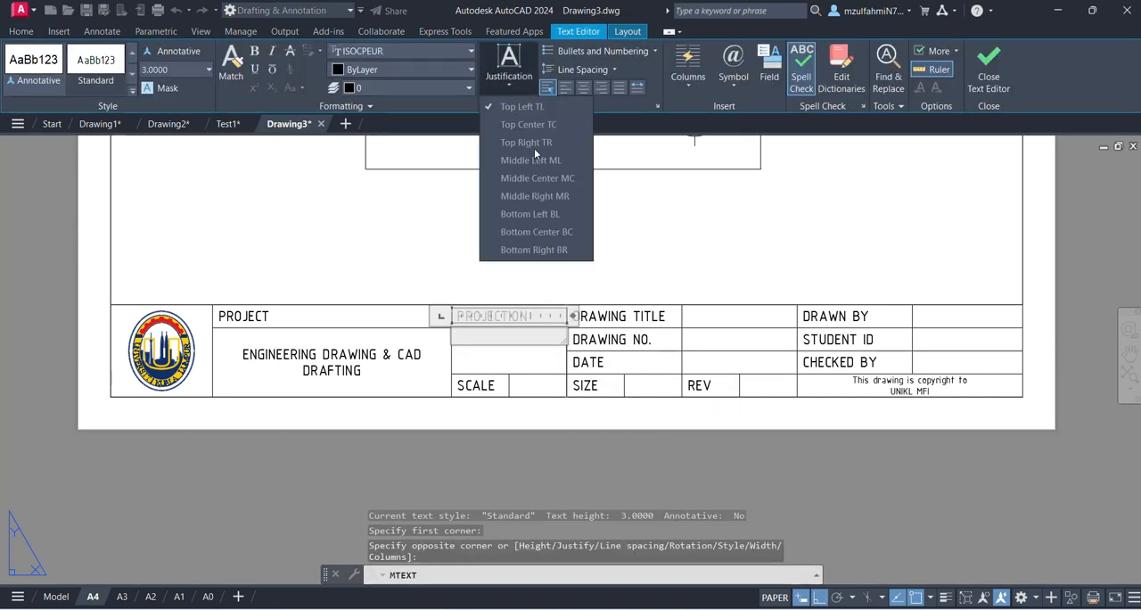
{"action": "left_click", "coordinate": [538, 178]}
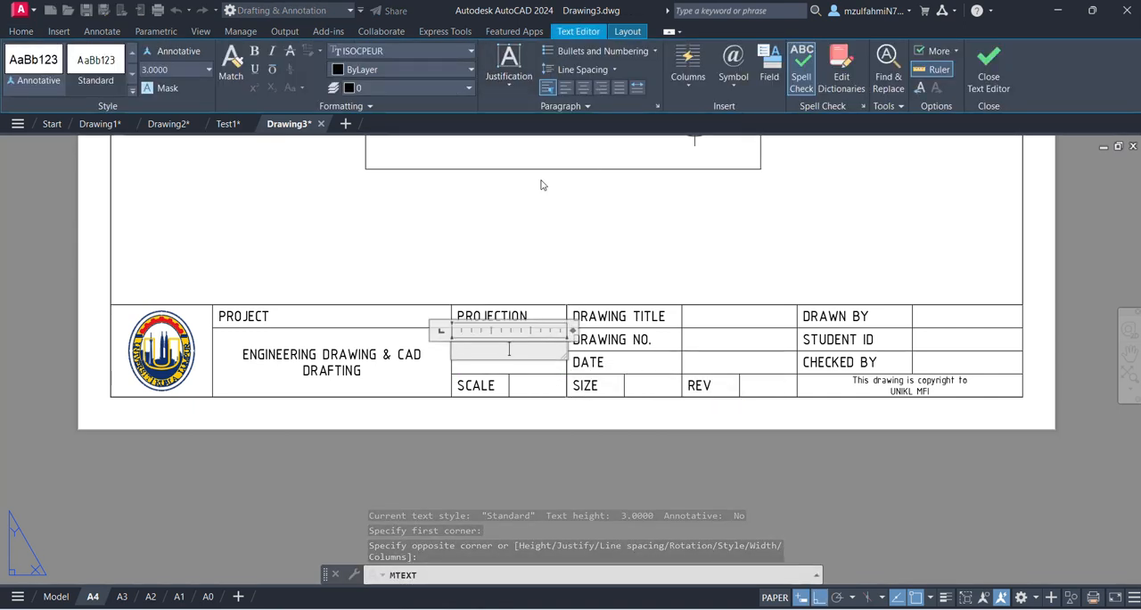
{"action": "type", "text": "3RD ANGLE"}
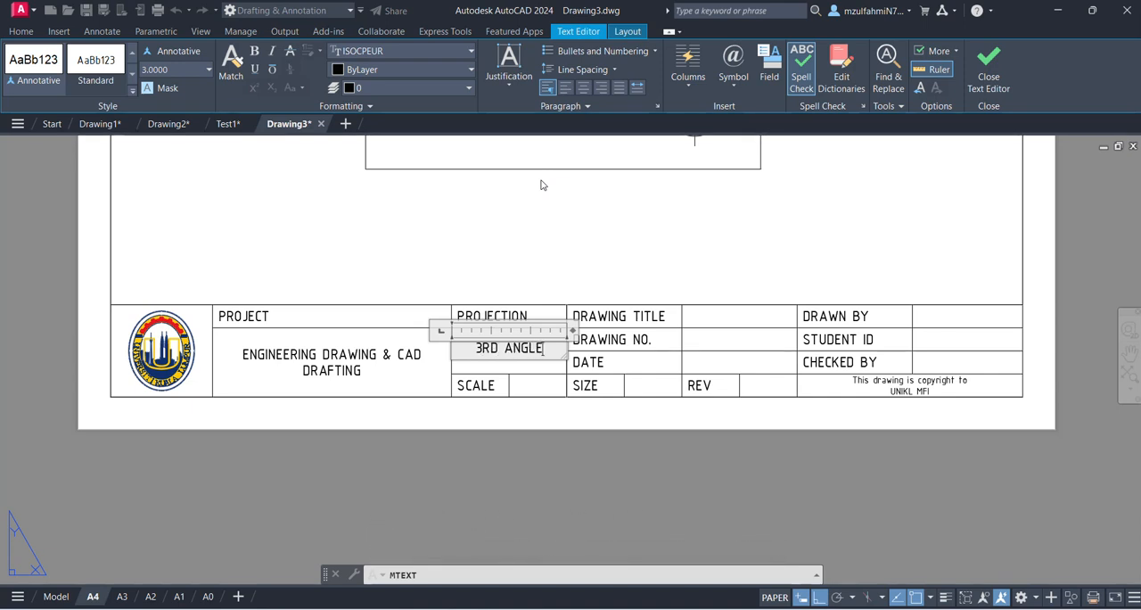
{"action": "left_click", "coordinate": [583, 193]}
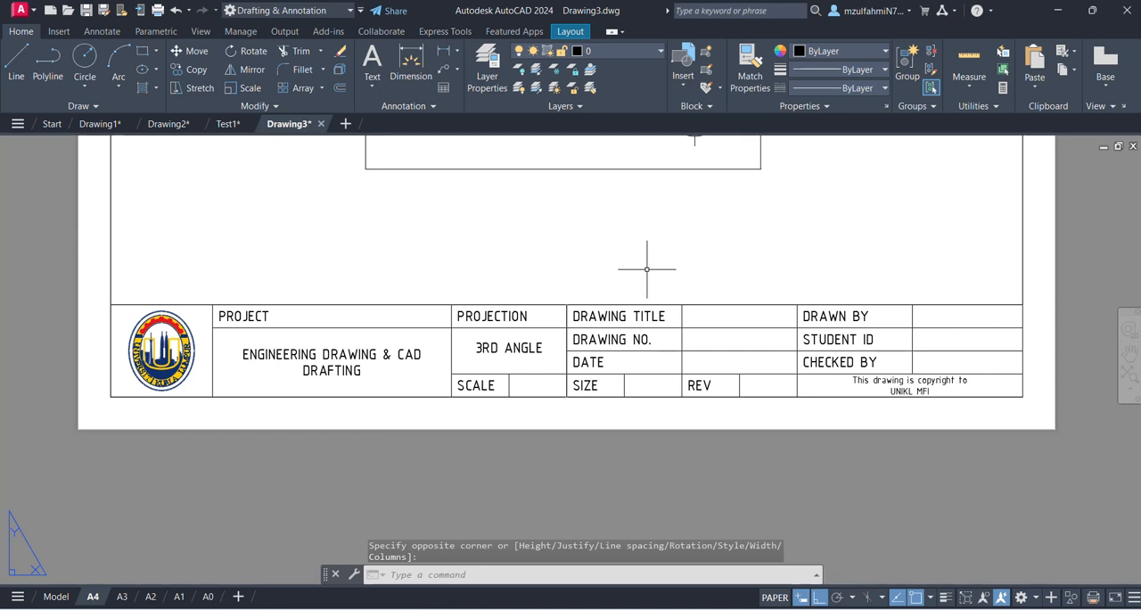
- Add the multiline text LINE & CIRCLE in the DRAWING TITLE value cell with Middle Left justification
{"action": "type", "text": "mt"}
{"action": "key", "text": "Return"}
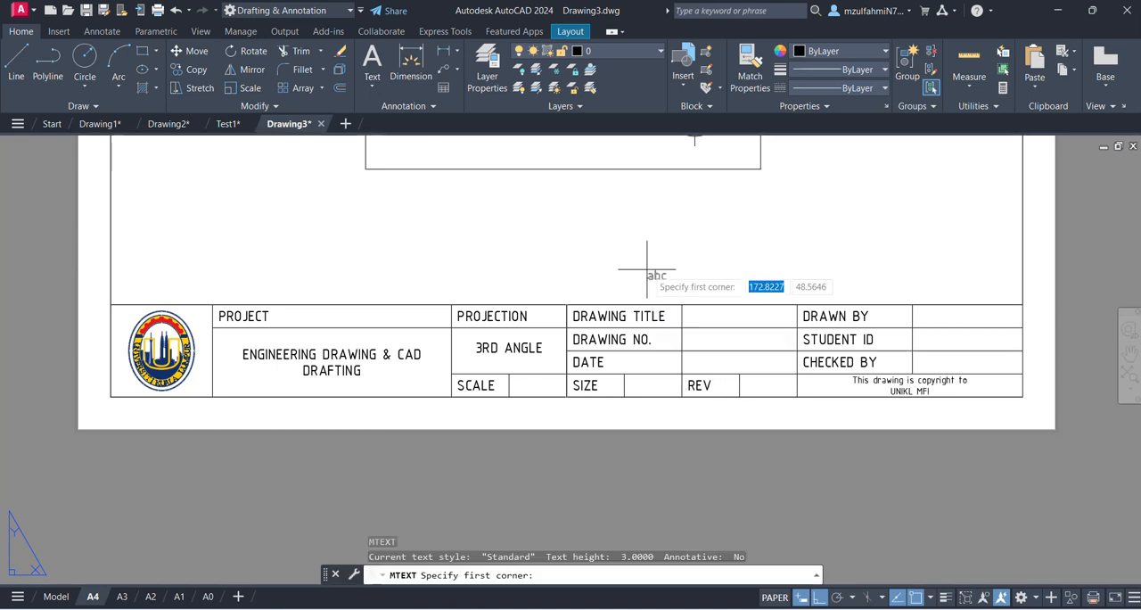
{"action": "left_click", "coordinate": [682, 305]}
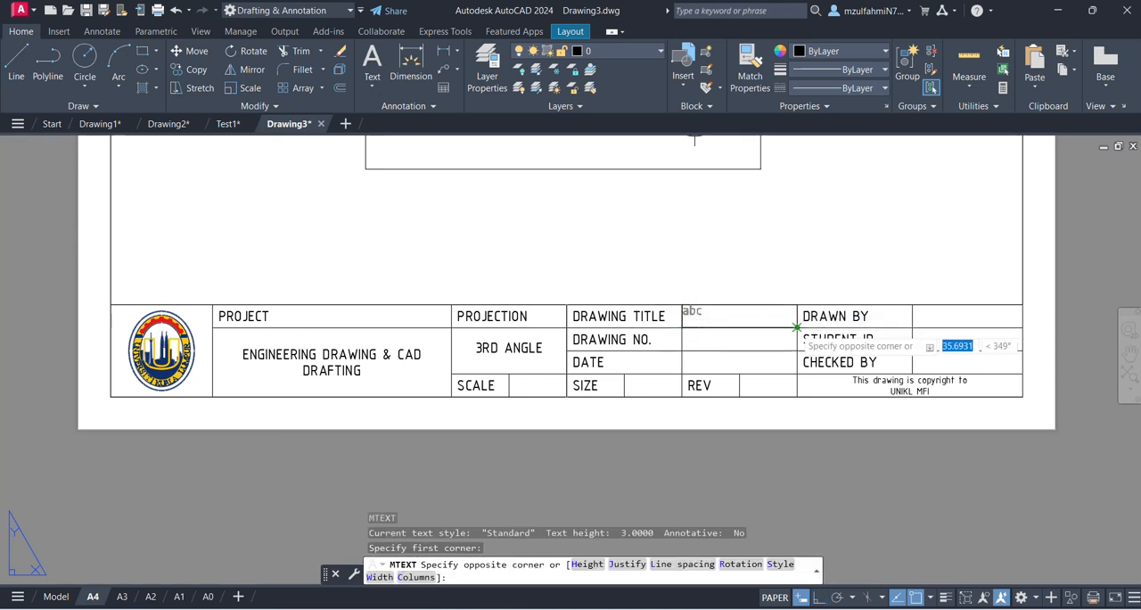
{"action": "left_click", "coordinate": [797, 350]}
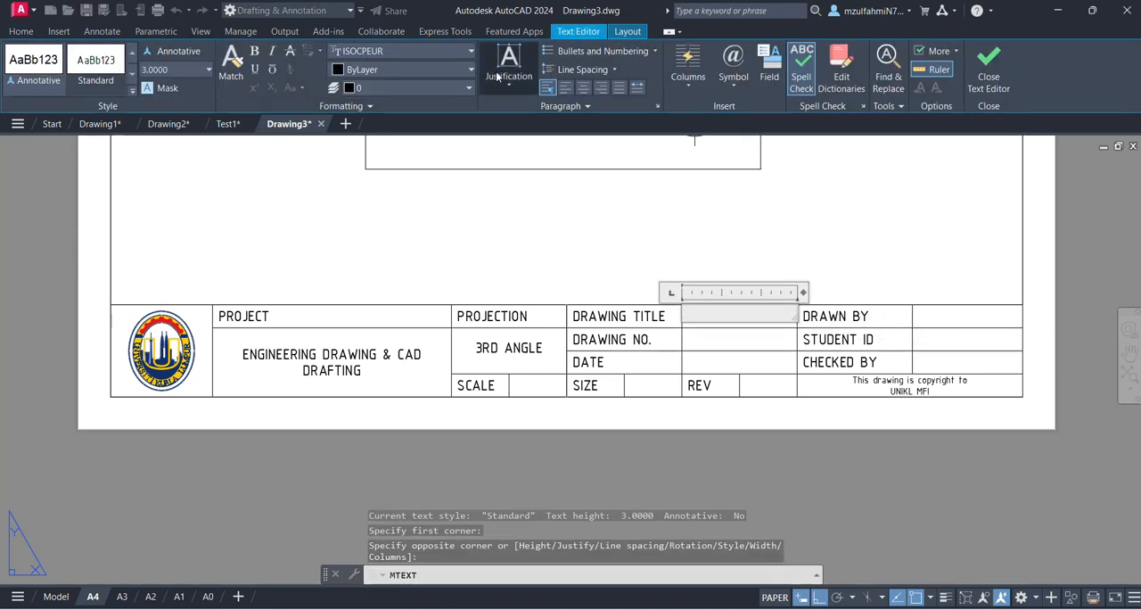
{"action": "left_click", "coordinate": [506, 78]}
{"action": "left_click", "coordinate": [538, 178]}
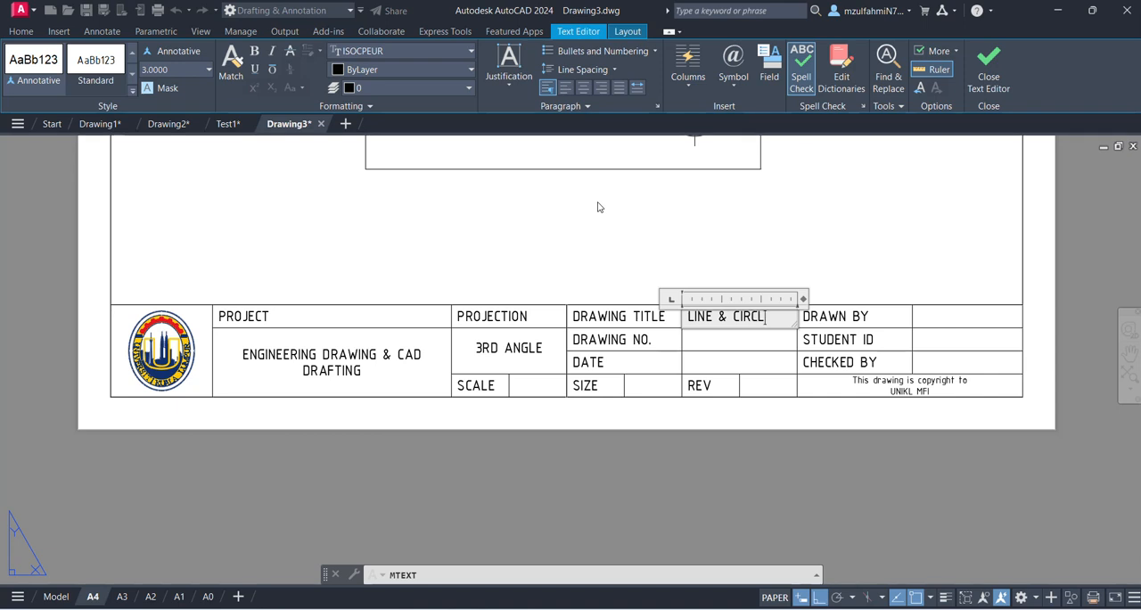
{"action": "left_click", "coordinate": [615, 239]}
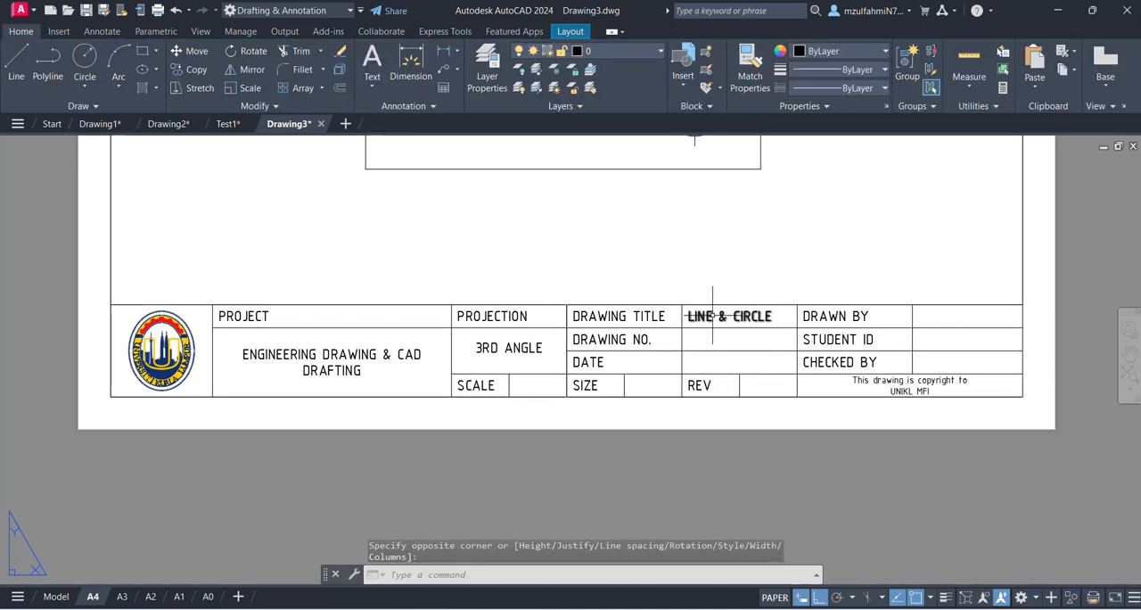
- Try copying the drawing title text to the drawing number, date, drawn by, student ID, checked by, scale, size and revision cells, and undo the copies
{"action": "left_click", "coordinate": [712, 316]}
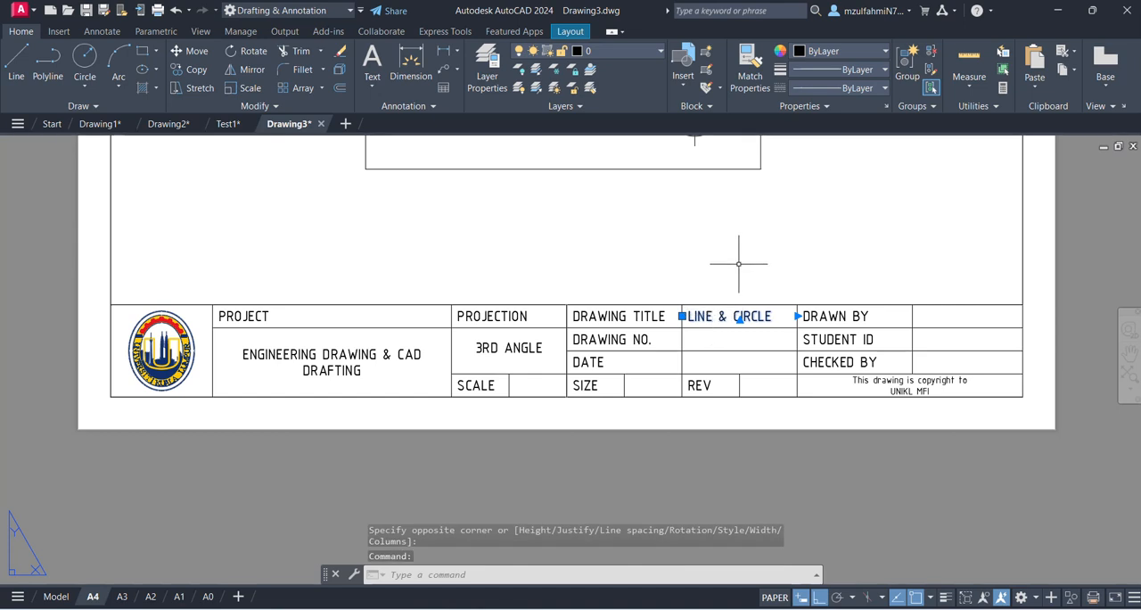
{"action": "type", "text": "co"}
{"action": "key", "text": "Return"}
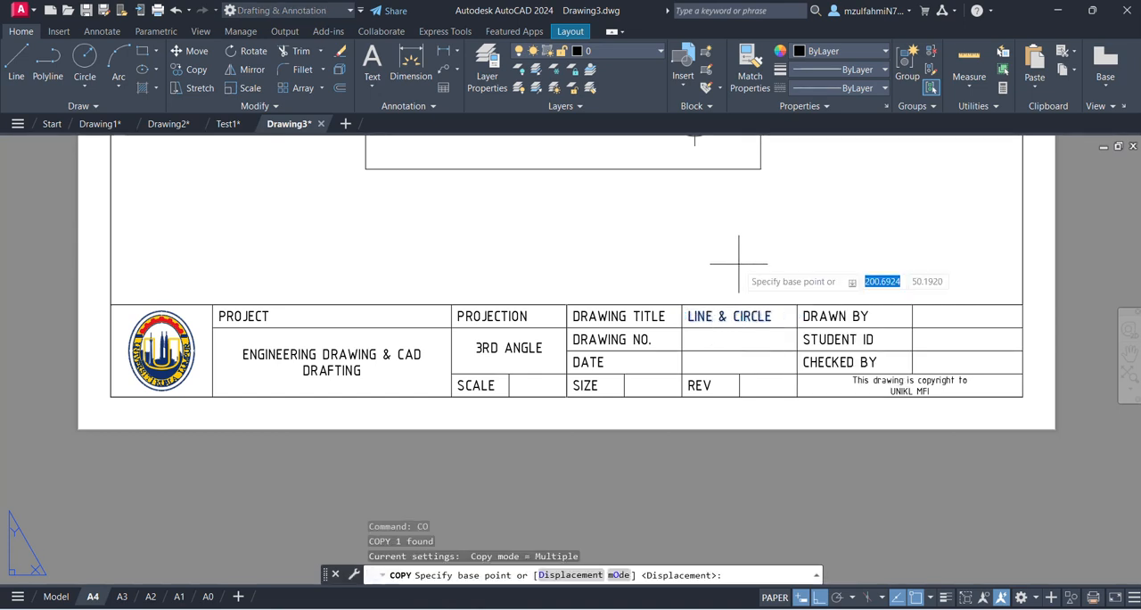
{"action": "left_click", "coordinate": [682, 304]}
{"action": "left_click", "coordinate": [682, 327]}
{"action": "left_click", "coordinate": [682, 350]}
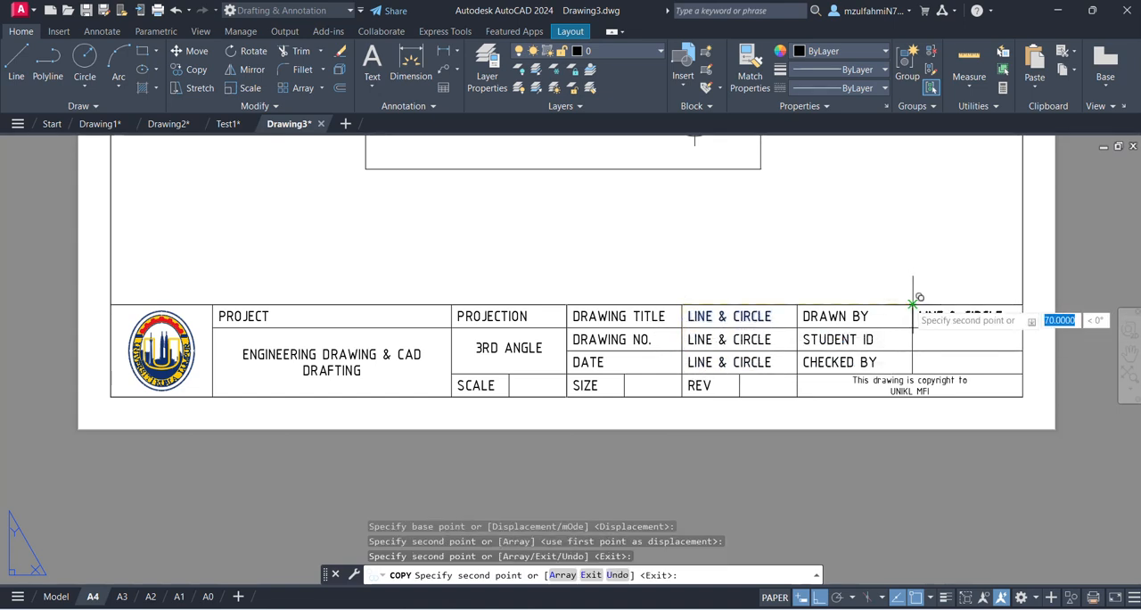
{"action": "left_click", "coordinate": [913, 304]}
{"action": "left_click", "coordinate": [912, 327]}
{"action": "left_click", "coordinate": [913, 351]}
{"action": "left_click", "coordinate": [508, 372]}
{"action": "left_click", "coordinate": [628, 372]}
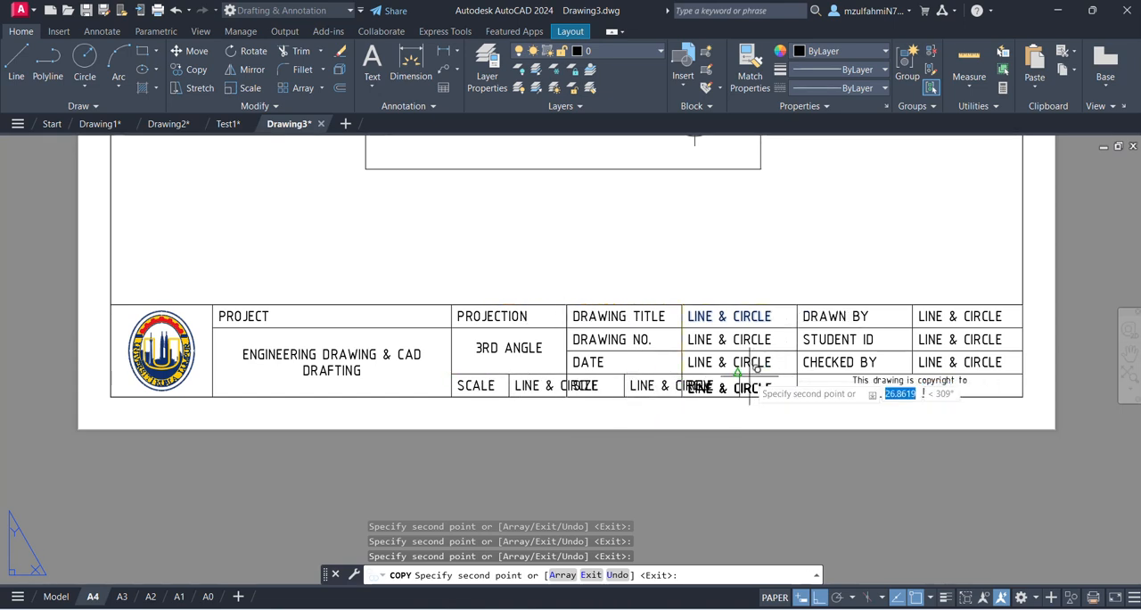
{"action": "left_click", "coordinate": [740, 372]}
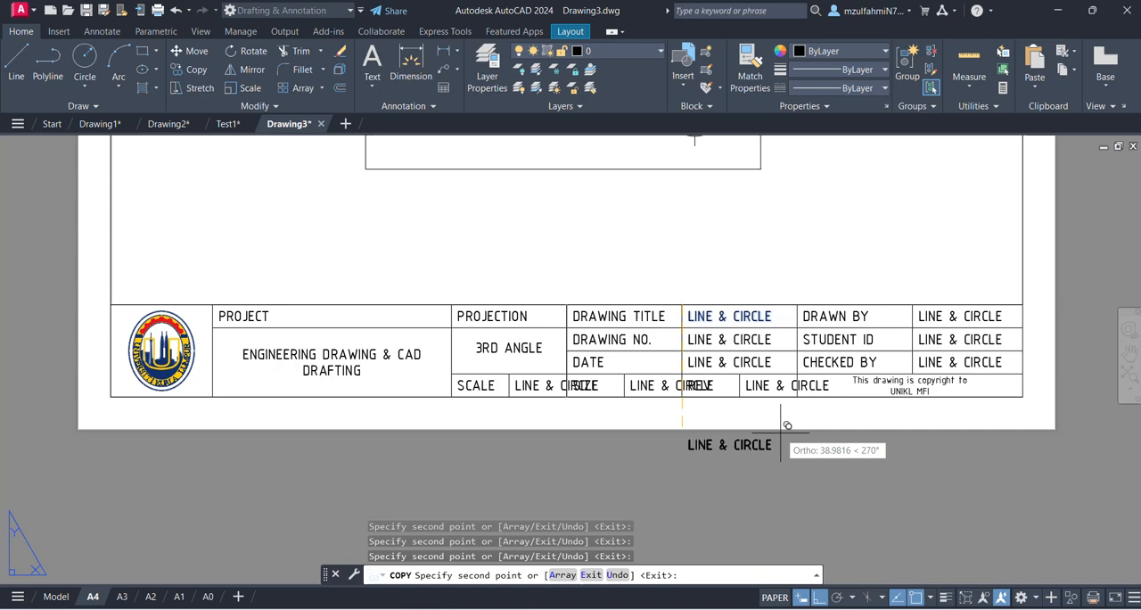
{"action": "key", "text": "Escape"}
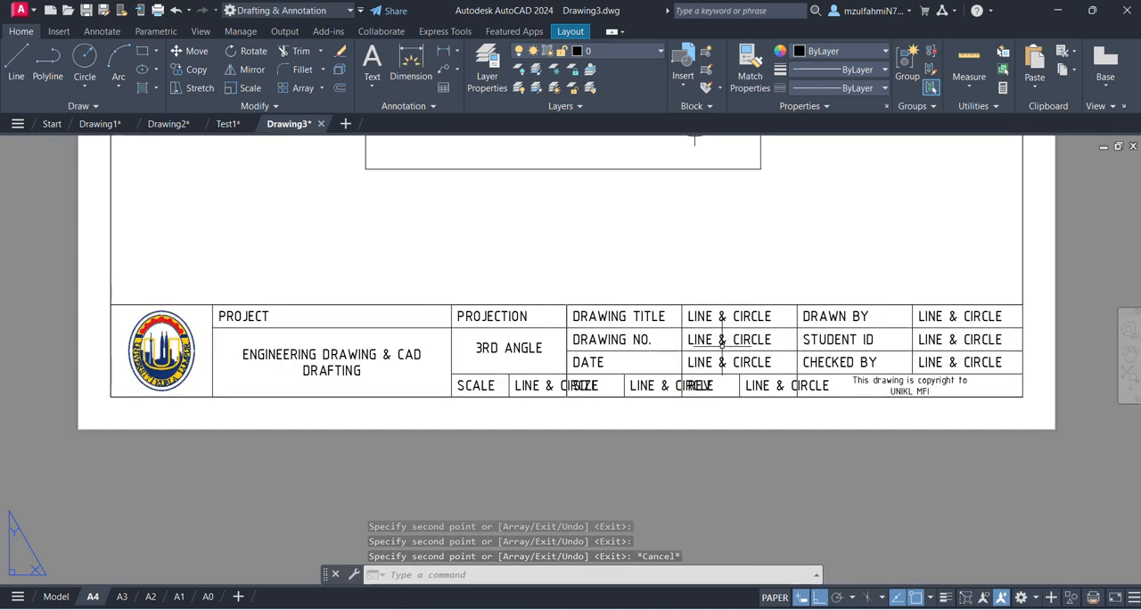
{"action": "key", "text": "ctrl+z"}
- Copy the LINE & CIRCLE text into the DRAWING NO., DATE, DRAWN BY, STUDENT ID, CHECKED BY, SCALE, SIZE and REV value cells
{"action": "left_click", "coordinate": [737, 316]}
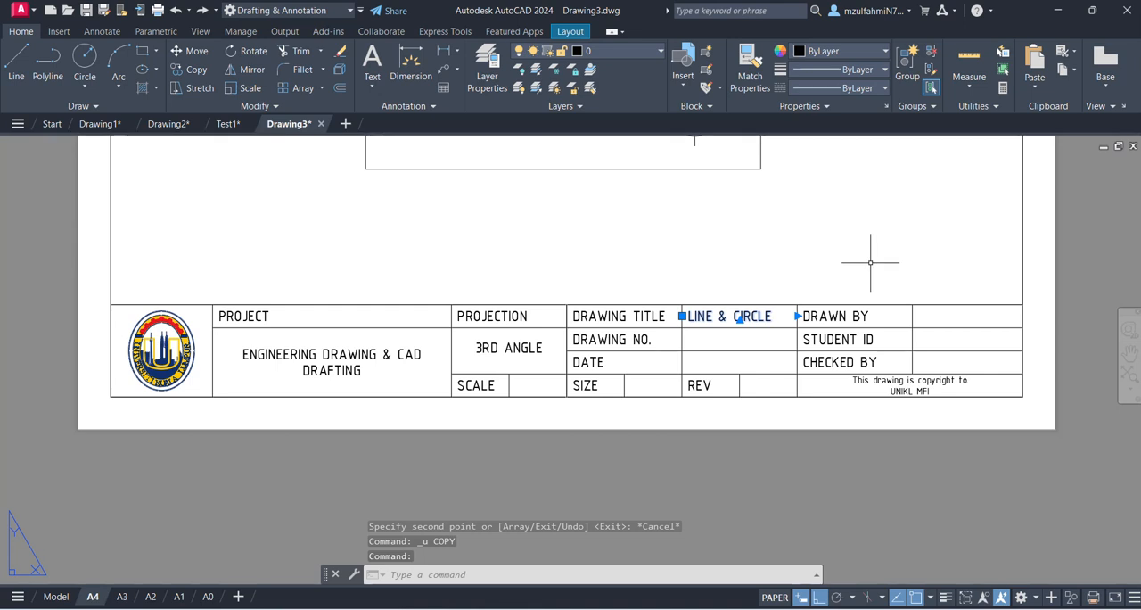
{"action": "type", "text": "co"}
{"action": "key", "text": "Return"}
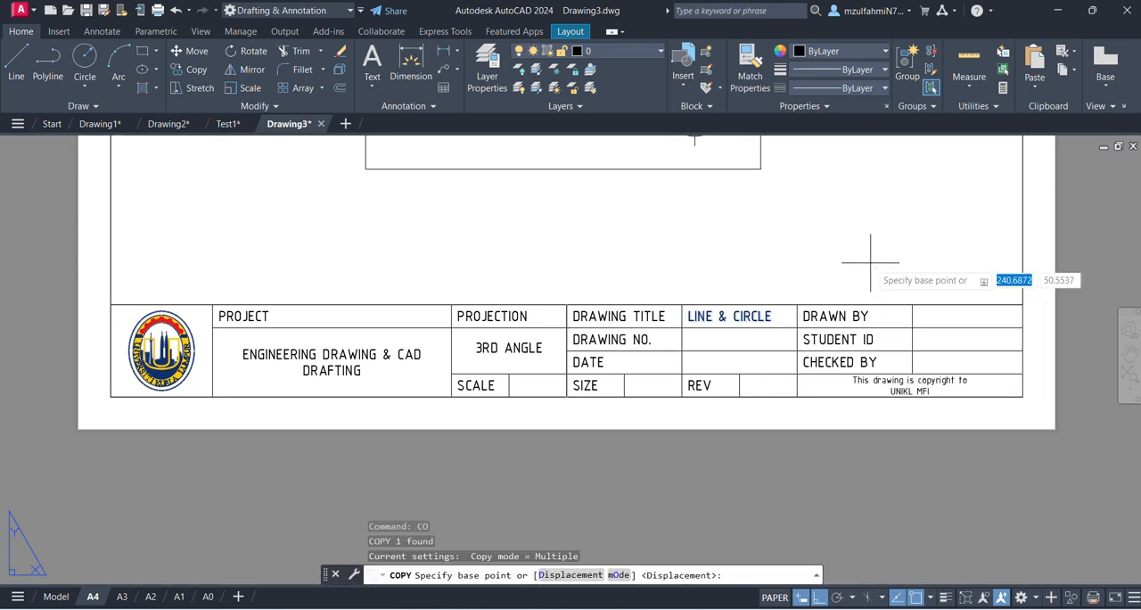
{"action": "left_click", "coordinate": [682, 305]}
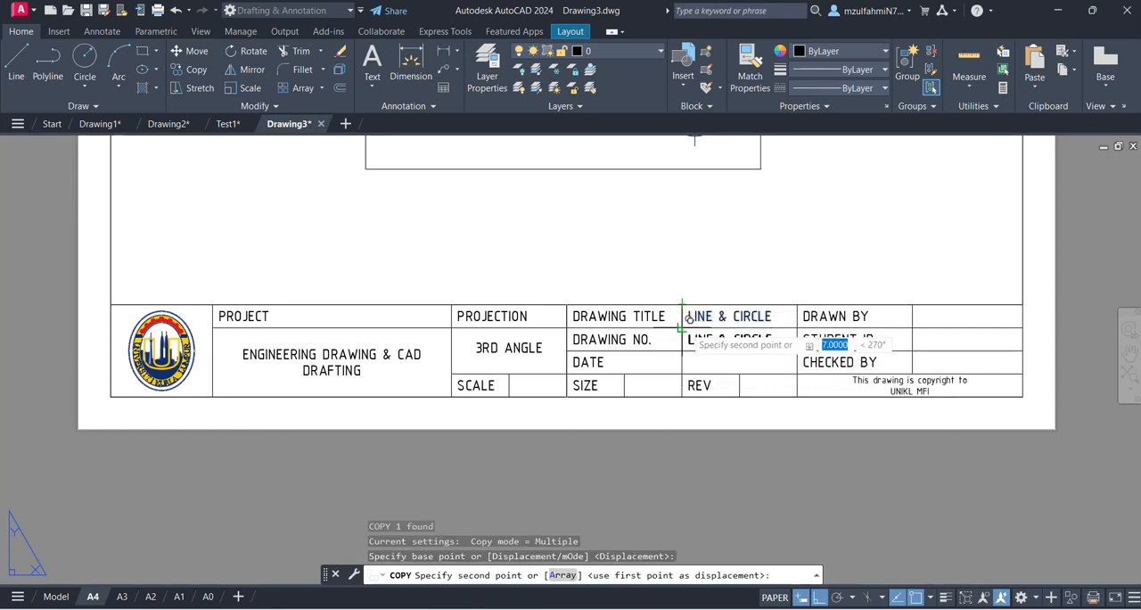
{"action": "left_click", "coordinate": [683, 327]}
{"action": "left_click", "coordinate": [682, 350]}
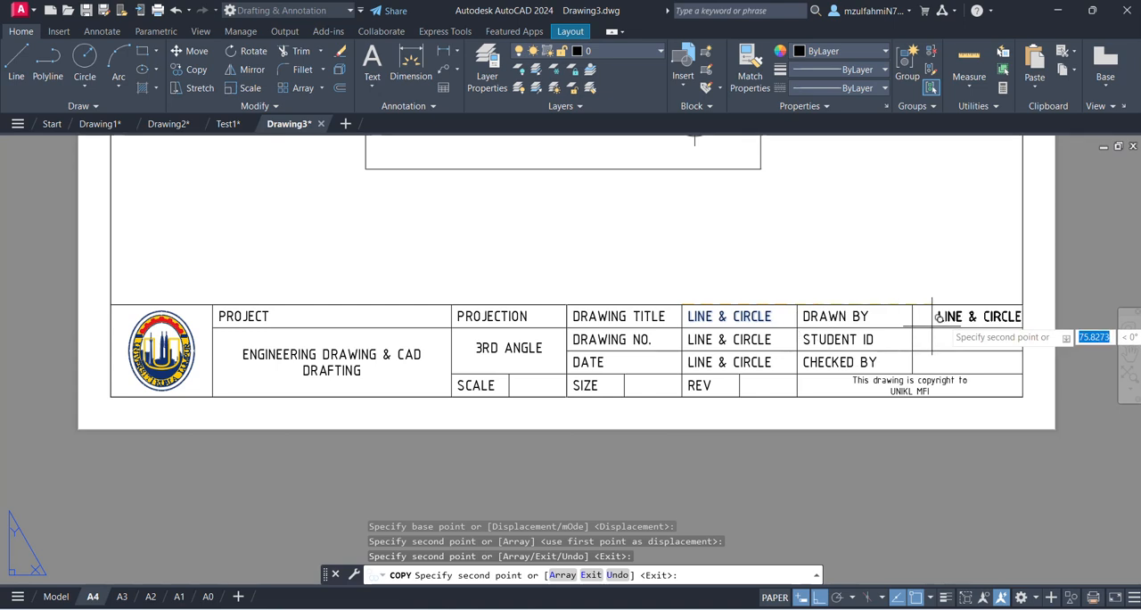
{"action": "left_click", "coordinate": [914, 305]}
{"action": "left_click", "coordinate": [913, 328]}
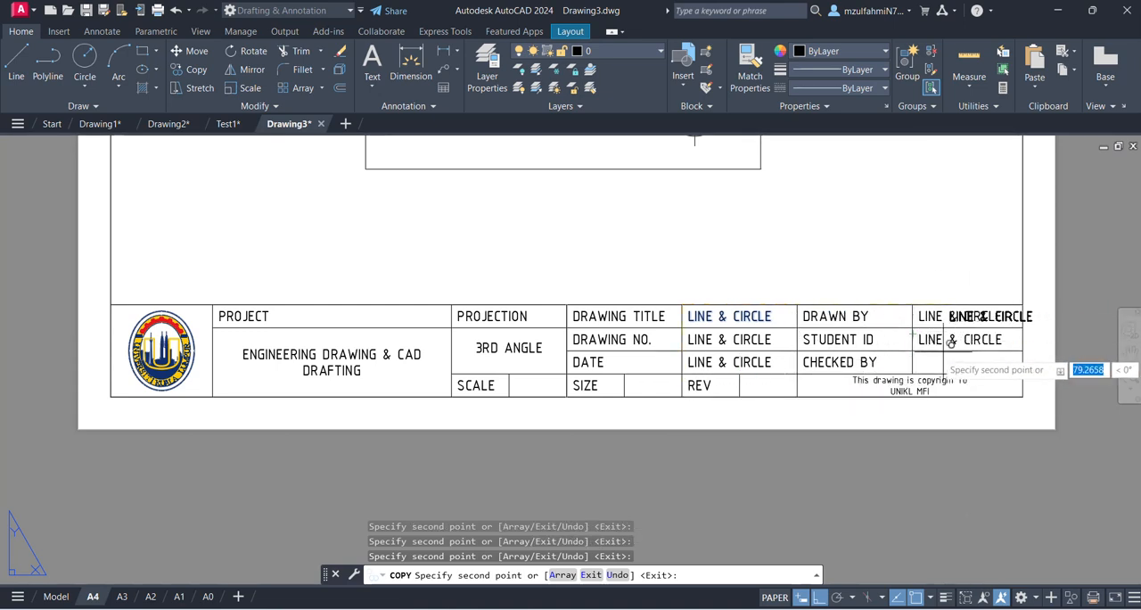
{"action": "left_click", "coordinate": [914, 351]}
{"action": "left_click", "coordinate": [509, 375]}
{"action": "left_click", "coordinate": [626, 375]}
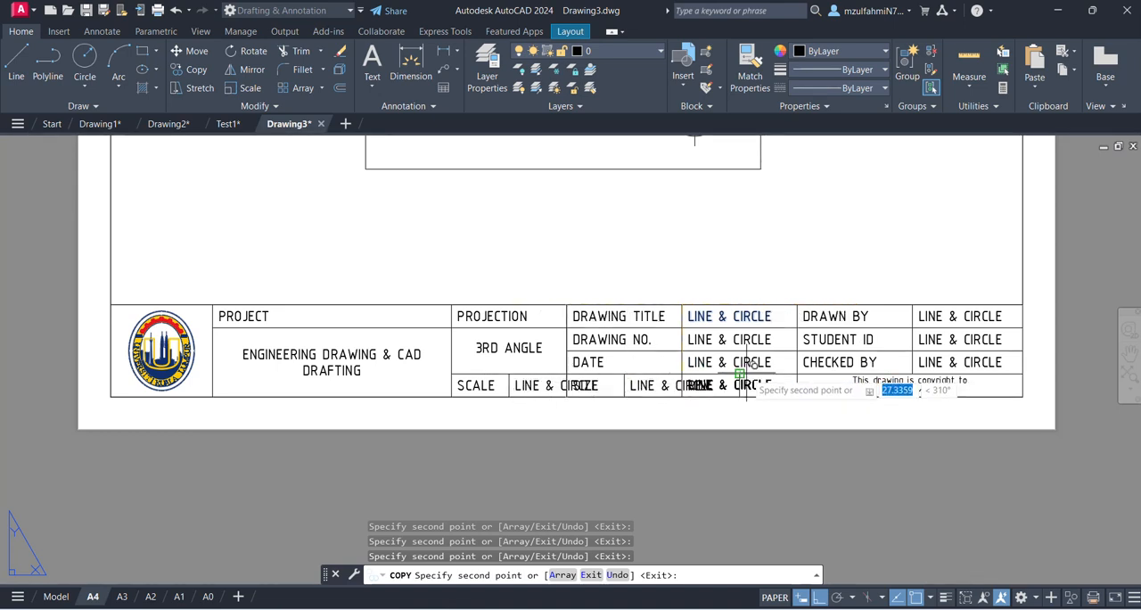
{"action": "left_click", "coordinate": [740, 375]}
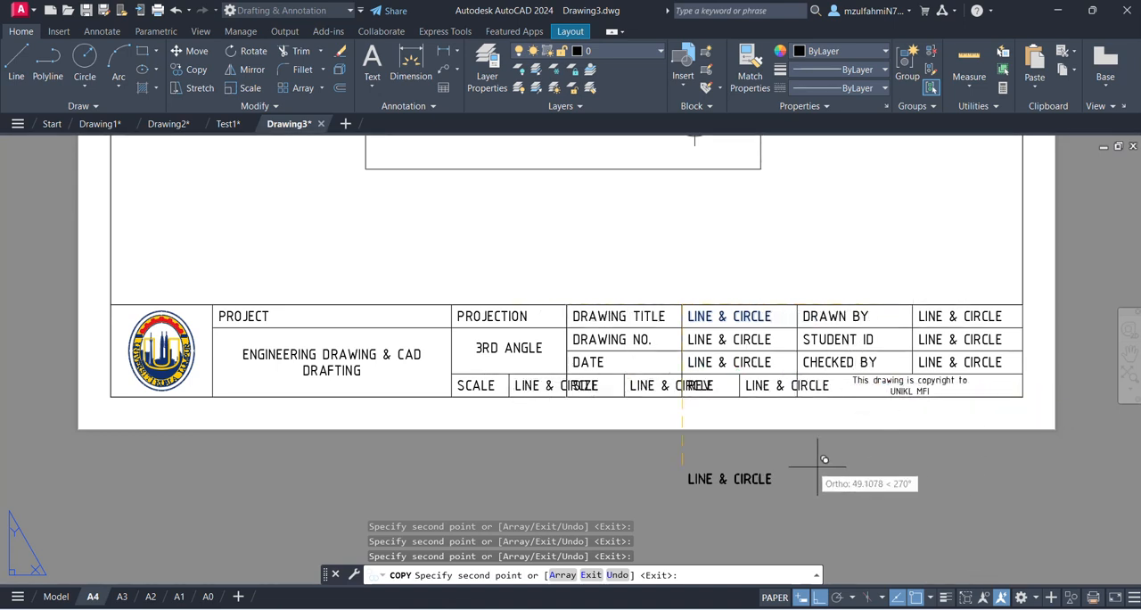
{"action": "key", "text": "Escape"}
- Replace the copied text in the DRAWING NO. cell with 2025-000
{"action": "scroll", "coordinate": [561, 384], "scroll_direction": "up", "scroll_amount": 2}
{"action": "scroll", "coordinate": [575, 378], "scroll_direction": "down", "scroll_amount": 2}
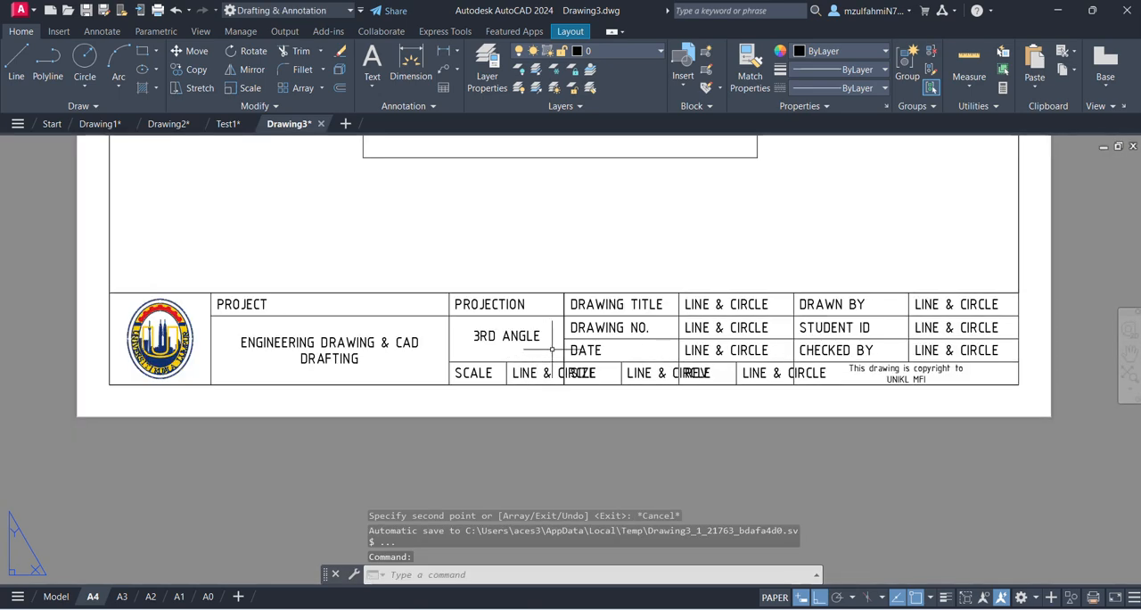
{"action": "double_click", "coordinate": [740, 327]}
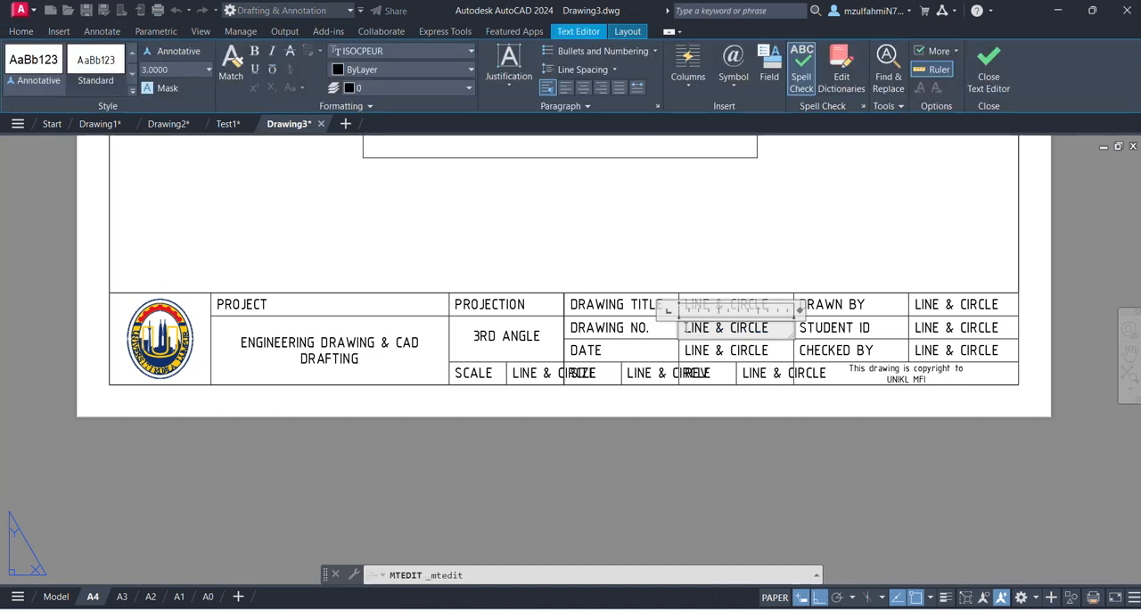
{"action": "left_click_drag", "start_coordinate": [684, 327], "coordinate": [824, 330]}
{"action": "type", "text": "2"}
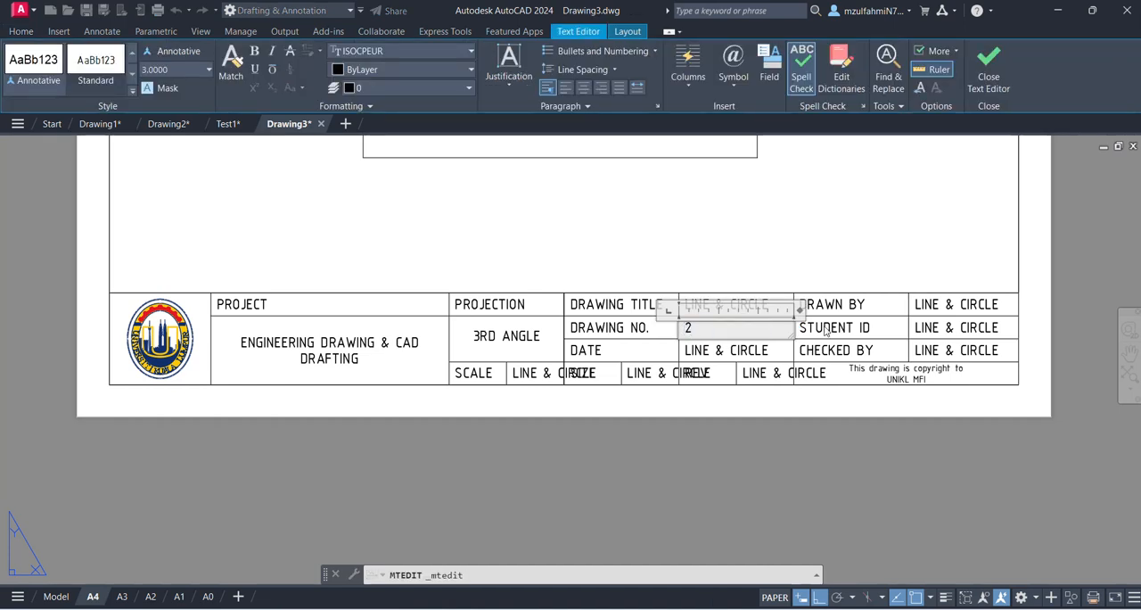
{"action": "type", "text": "025-000"}
{"action": "left_click", "coordinate": [783, 249]}
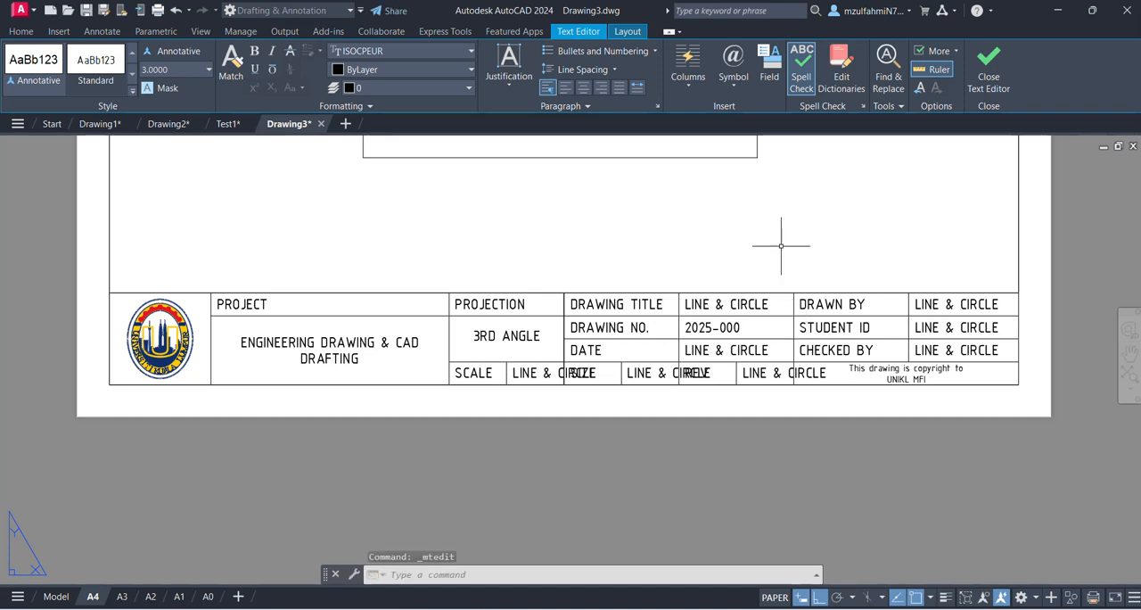
- Replace the copied text in the DATE cell with 2025-11-05
{"action": "left_click", "coordinate": [736, 353]}
{"action": "double_click", "coordinate": [736, 351]}
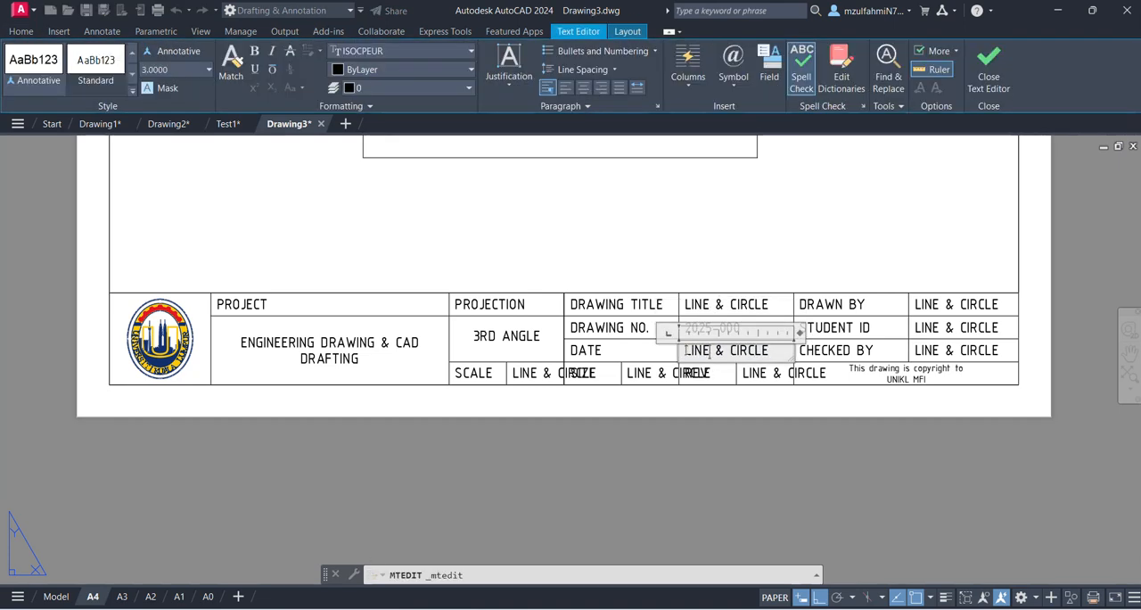
{"action": "type", "text": "2025-11-05"}
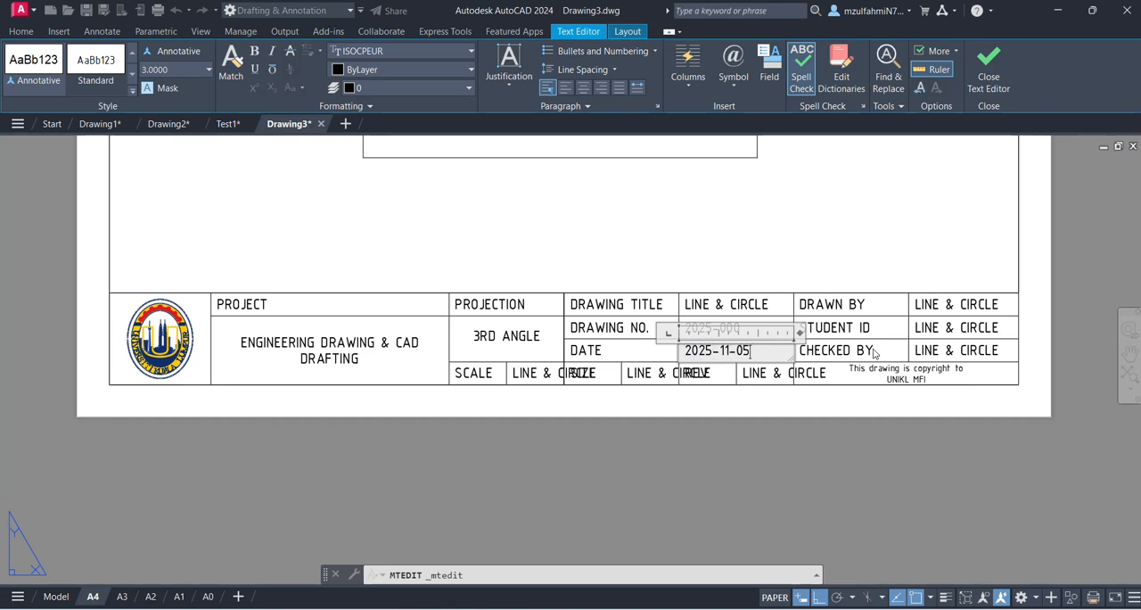
{"action": "left_click", "coordinate": [869, 263]}
- Replace the copied text in the DRAWN BY cell with the drafter's name
{"action": "left_click", "coordinate": [935, 304]}
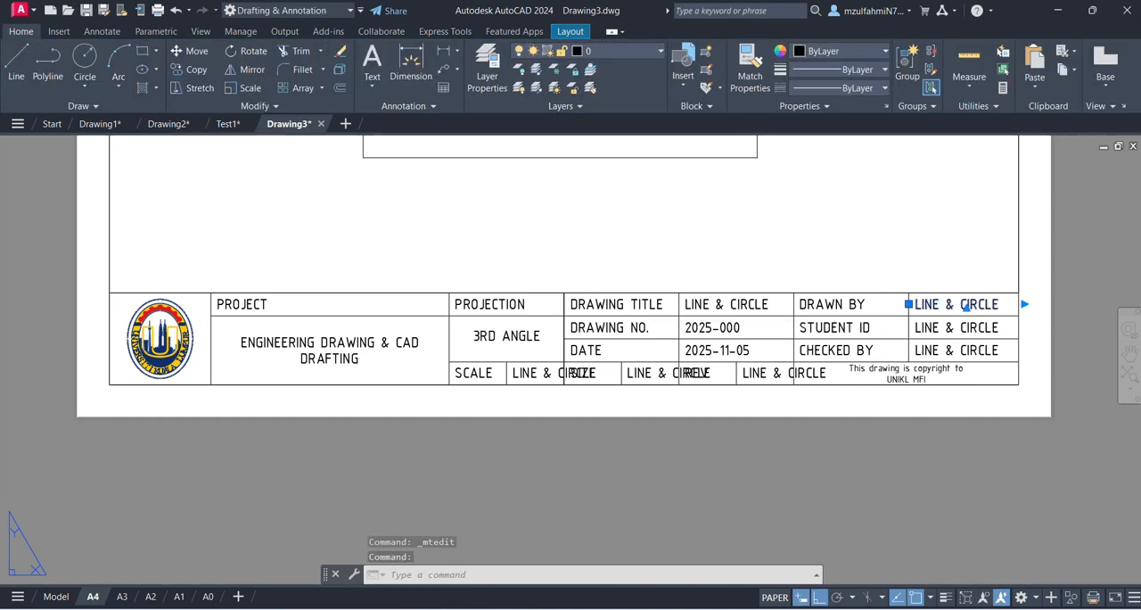
{"action": "double_click", "coordinate": [965, 305]}
{"action": "key", "text": "ctrl+a"}
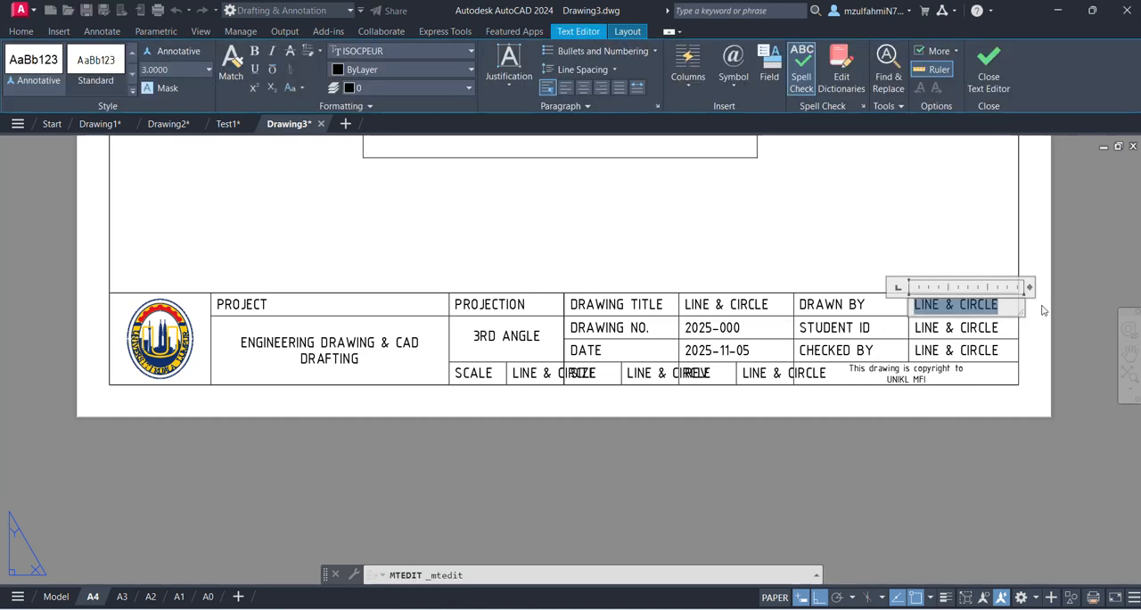
{"action": "type", "text": "M. ZULFAHMI"}
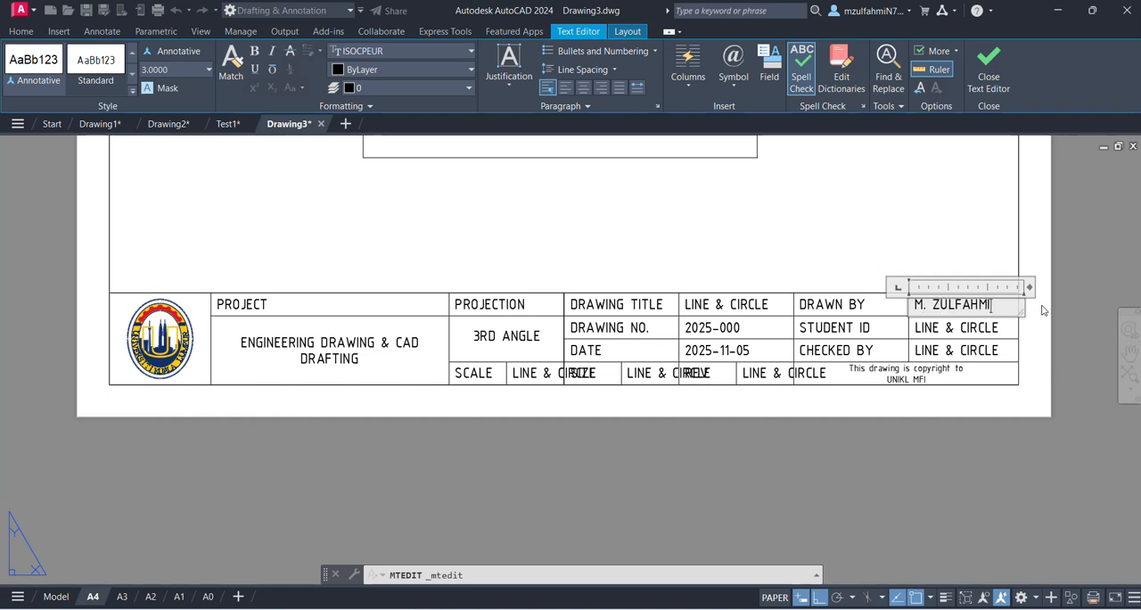
{"action": "left_click", "coordinate": [954, 257]}
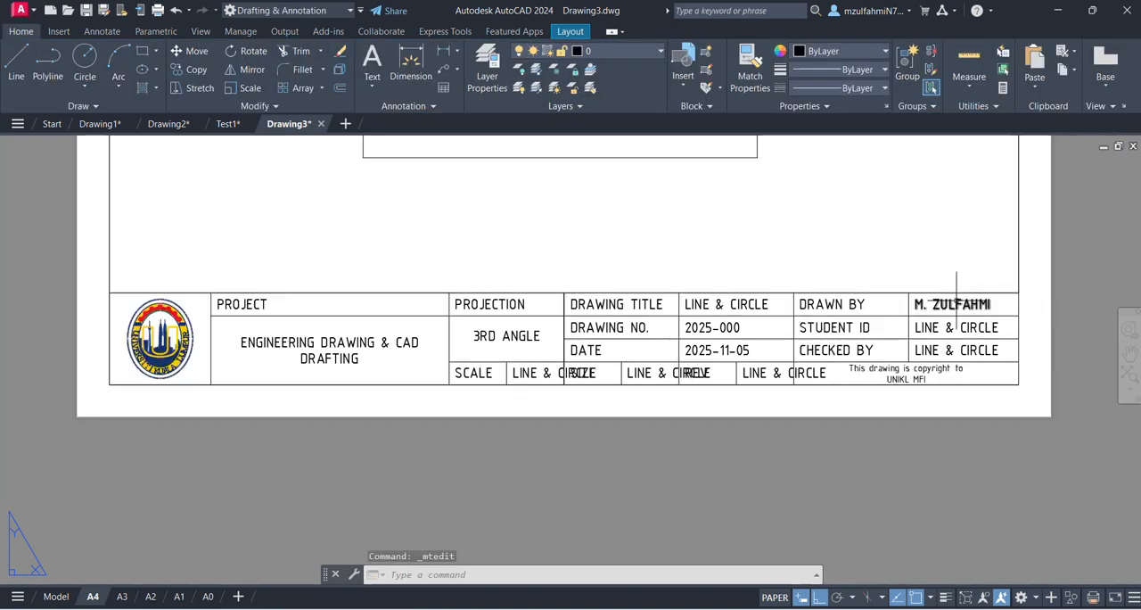
- Replace the copied text in the STUDENT ID cell with the student's ID number
{"action": "double_click", "coordinate": [918, 328]}
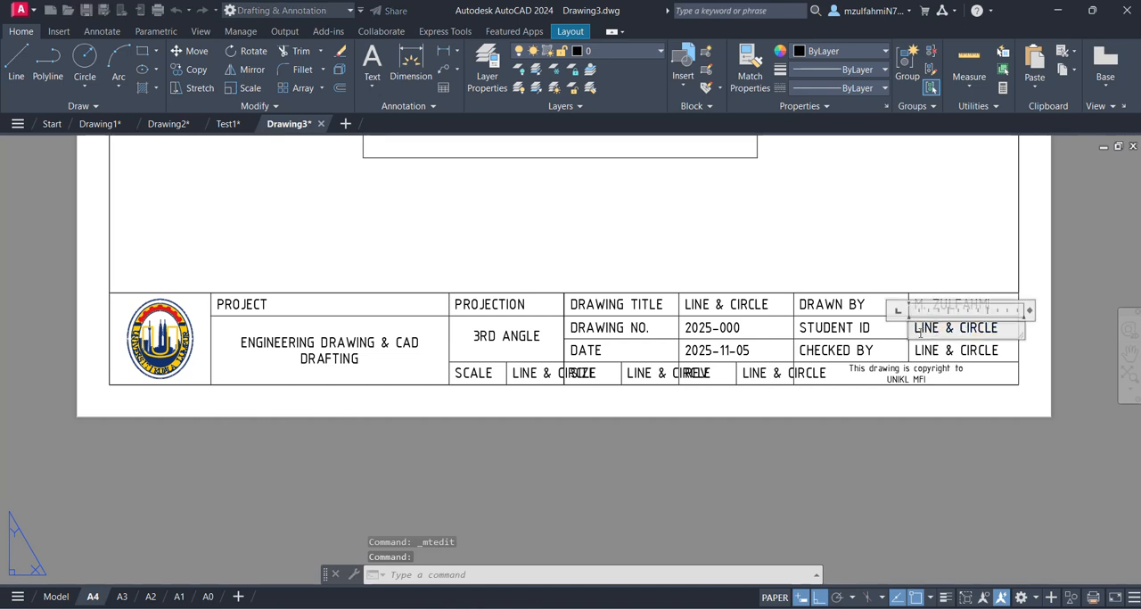
{"action": "left_click_drag", "start_coordinate": [915, 328], "coordinate": [1014, 317]}
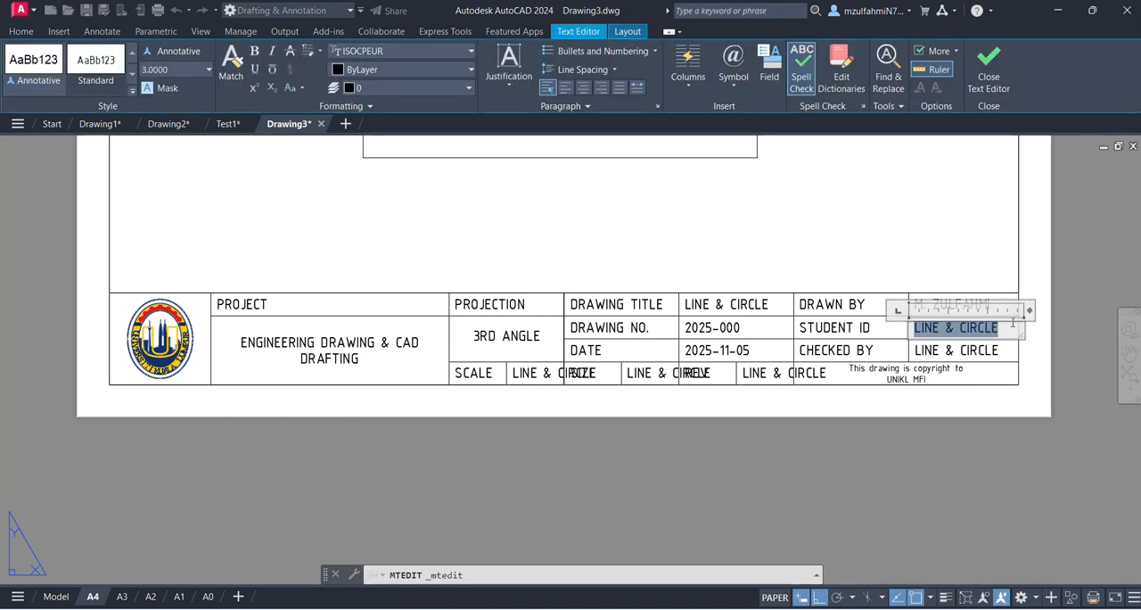
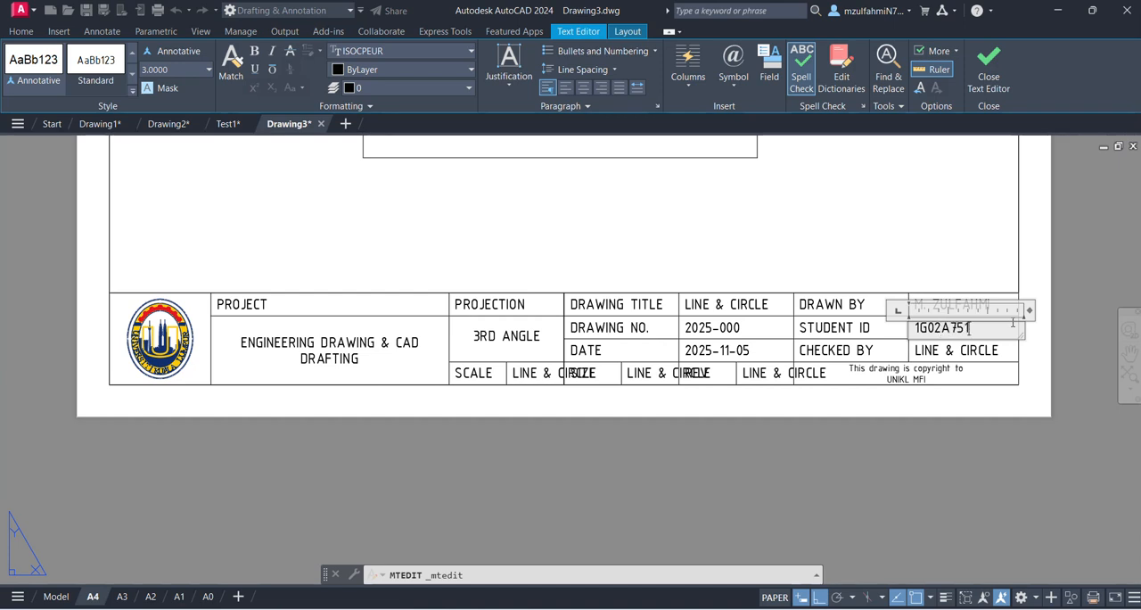
{"action": "left_click", "coordinate": [904, 243]}
- Replace the copied text in the CHECKED BY cell with the checker's name
{"action": "left_click", "coordinate": [965, 352]}
{"action": "double_click", "coordinate": [965, 352]}
{"action": "left_click_drag", "start_coordinate": [914, 352], "coordinate": [998, 352]}
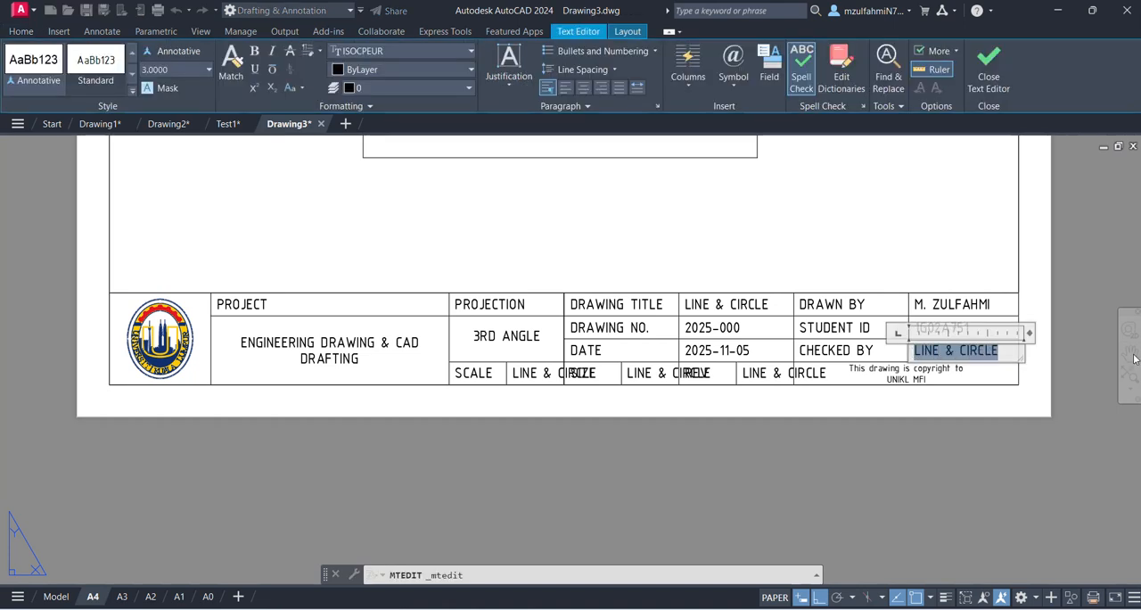
{"action": "type", "text": "M. ZULFAHMI"}
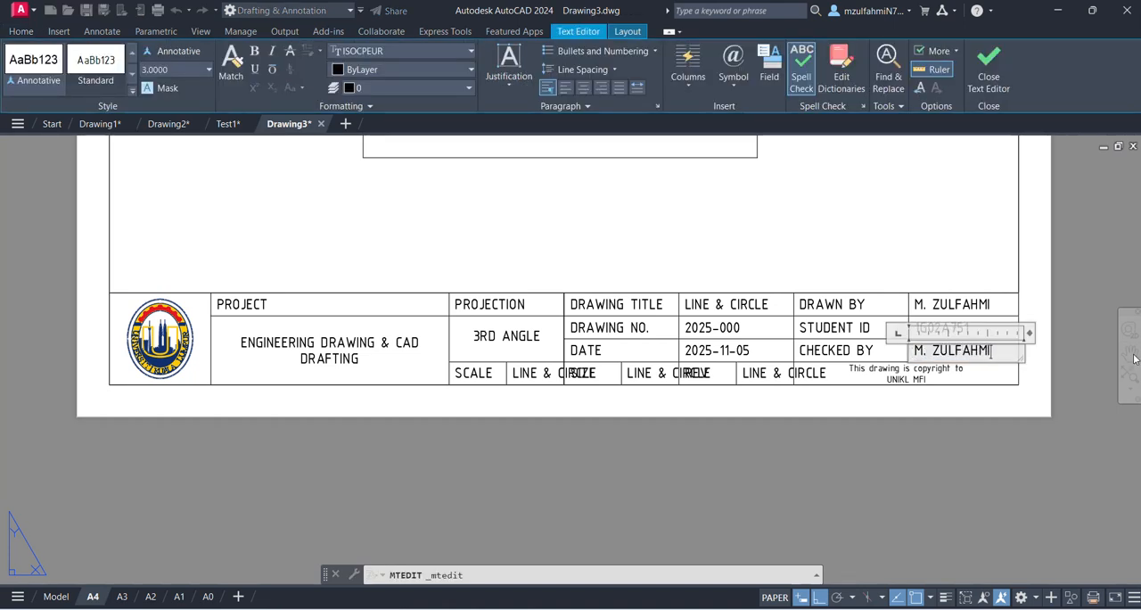
{"action": "left_click", "coordinate": [777, 247]}
- Replace the copied text in the SCALE cell with 1:1
{"action": "left_click", "coordinate": [525, 373]}
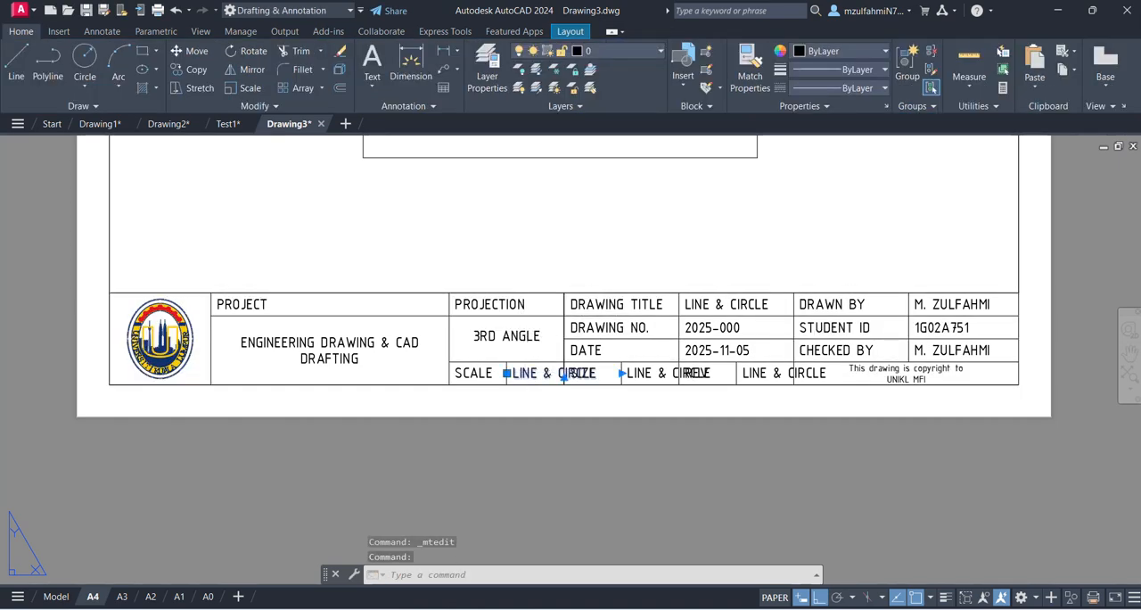
{"action": "double_click", "coordinate": [524, 373]}
{"action": "left_click", "coordinate": [504, 373]}
{"action": "left_click", "coordinate": [513, 372]}
{"action": "double_click", "coordinate": [513, 372]}
{"action": "left_click_drag", "start_coordinate": [513, 372], "coordinate": [694, 375]}
{"action": "type", "text": "1"}
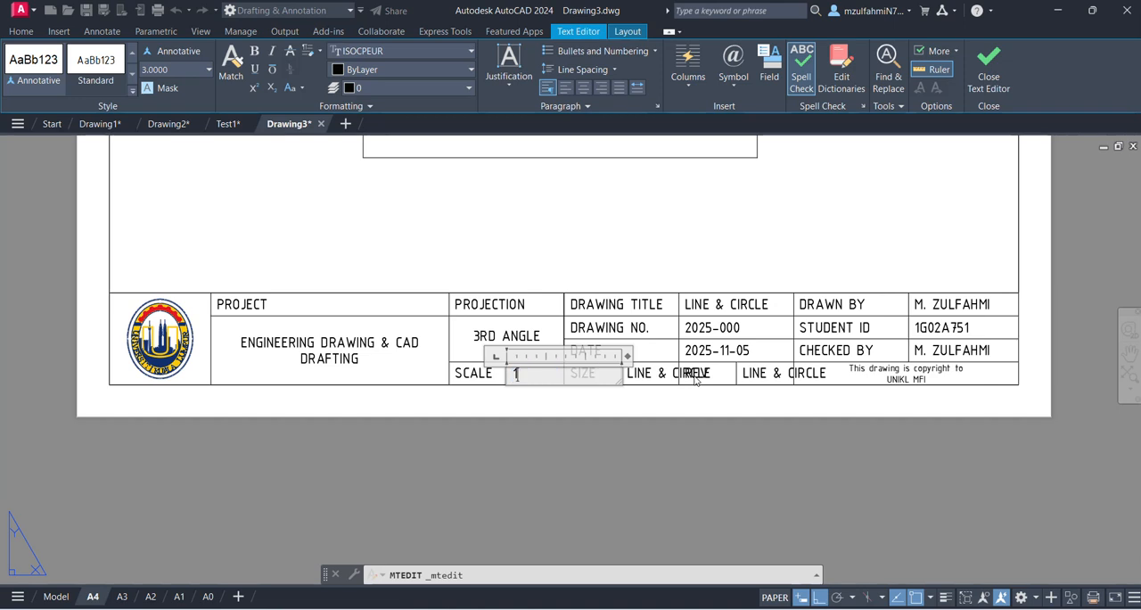
{"action": "left_click", "coordinate": [680, 395]}
- Replace the copied text in the SIZE cell with A4
{"action": "left_click", "coordinate": [644, 373]}
{"action": "double_click", "coordinate": [669, 373]}
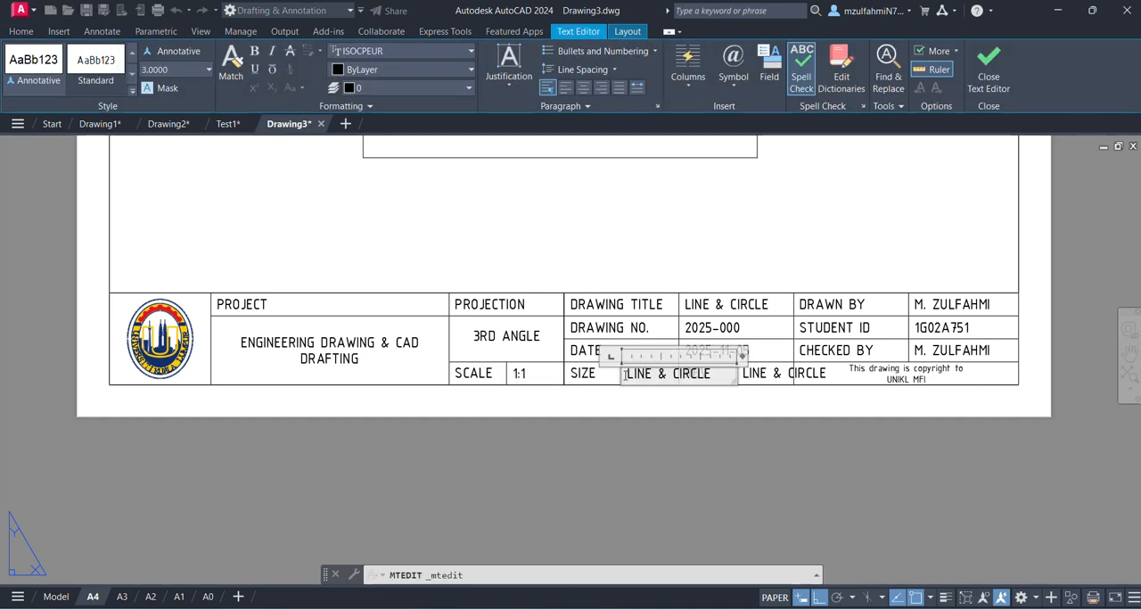
{"action": "left_click_drag", "start_coordinate": [626, 373], "coordinate": [827, 390]}
{"action": "type", "text": "A"}
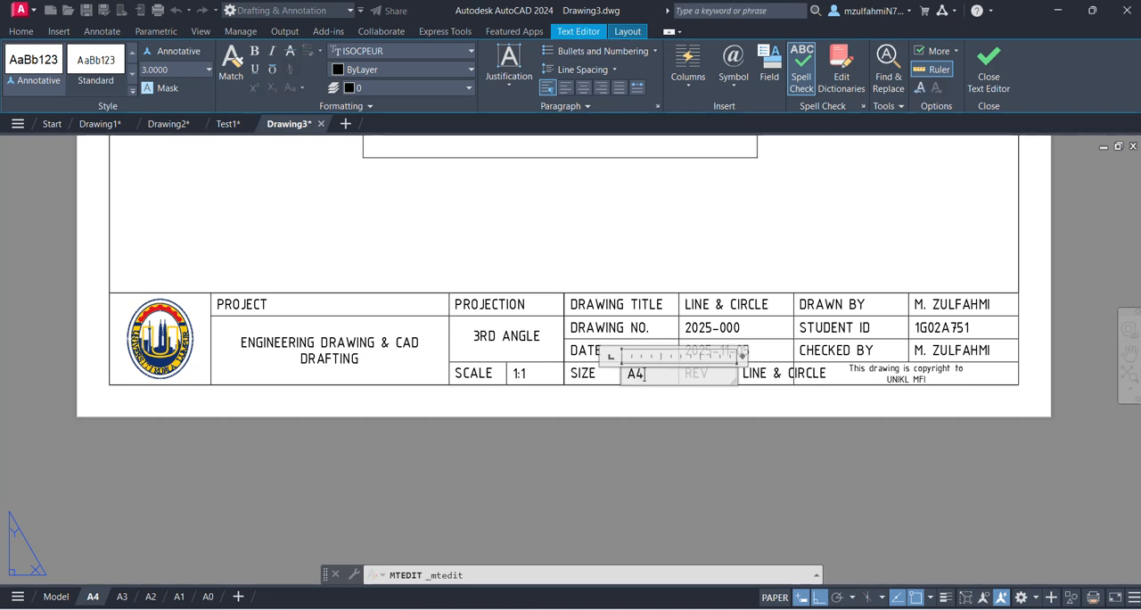
{"action": "type", "text": "4"}
{"action": "left_click", "coordinate": [741, 380]}
- Replace the copied text in the REV cell with 0
{"action": "left_click", "coordinate": [744, 373]}
{"action": "double_click", "coordinate": [782, 373]}
{"action": "left_click_drag", "start_coordinate": [740, 373], "coordinate": [1014, 381]}
{"action": "type", "text": "0"}
{"action": "left_click", "coordinate": [910, 454]}
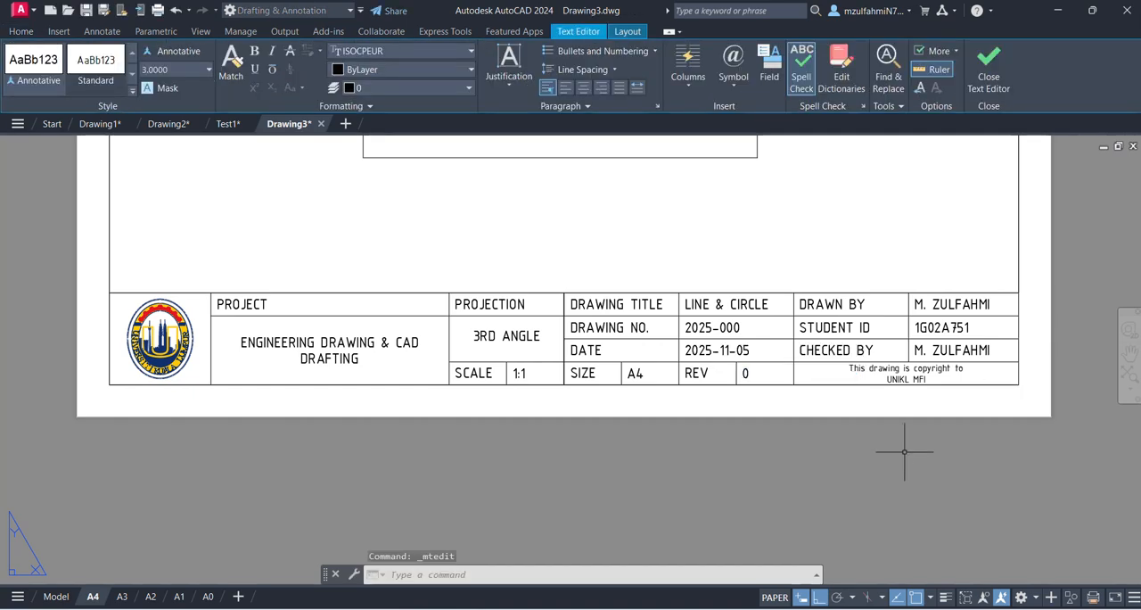
- Switch to model space and start saving the drawing, choosing 02. JUP > 2025 > 06. Engineering Drawing and CAD Drafting > 02. CAD as the destination folder
{"action": "scroll", "coordinate": [627, 439], "scroll_direction": "down", "scroll_amount": 3}
{"action": "left_click", "coordinate": [55, 595]}
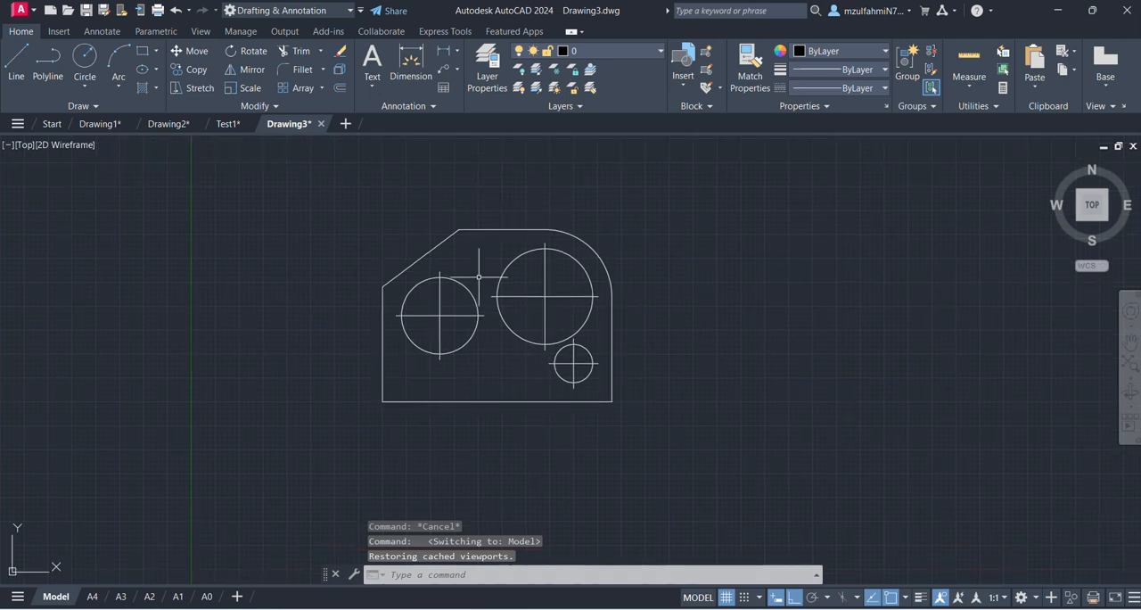
{"action": "left_click", "coordinate": [86, 10]}
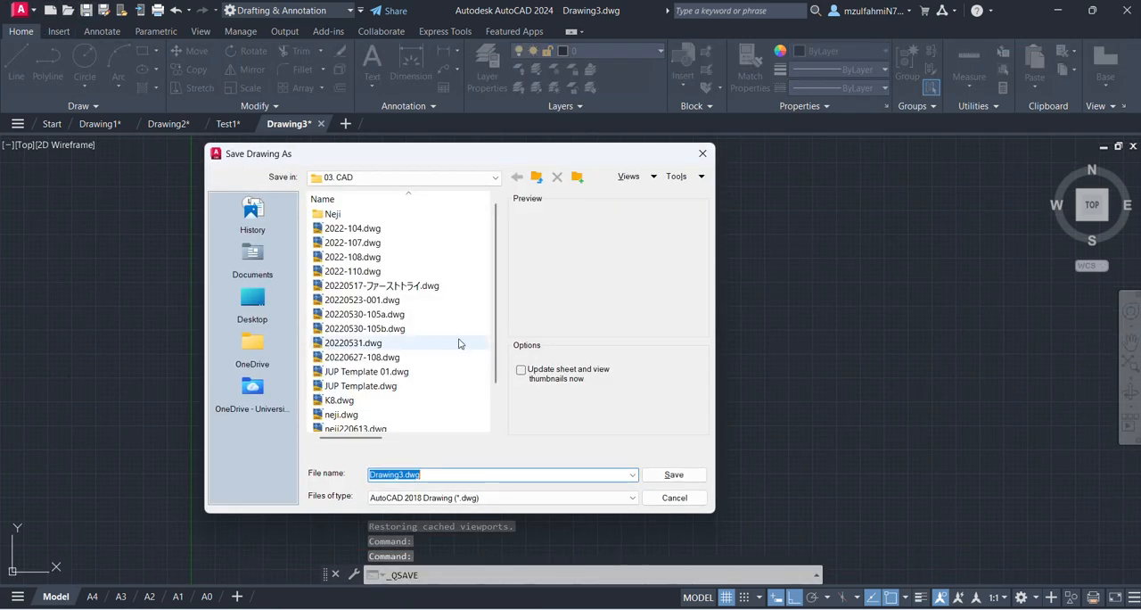
{"action": "scroll", "coordinate": [399, 313], "scroll_direction": "down", "scroll_amount": 2}
{"action": "scroll", "coordinate": [399, 314], "scroll_direction": "up", "scroll_amount": 2}
{"action": "left_click", "coordinate": [542, 180]}
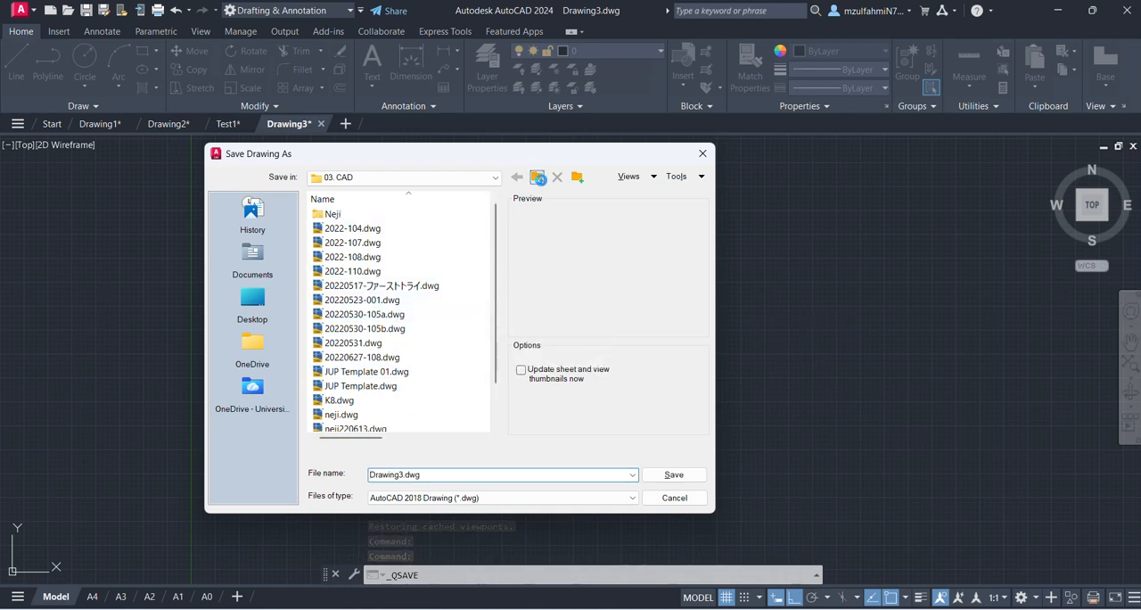
{"action": "left_click", "coordinate": [537, 177]}
{"action": "left_click", "coordinate": [536, 178]}
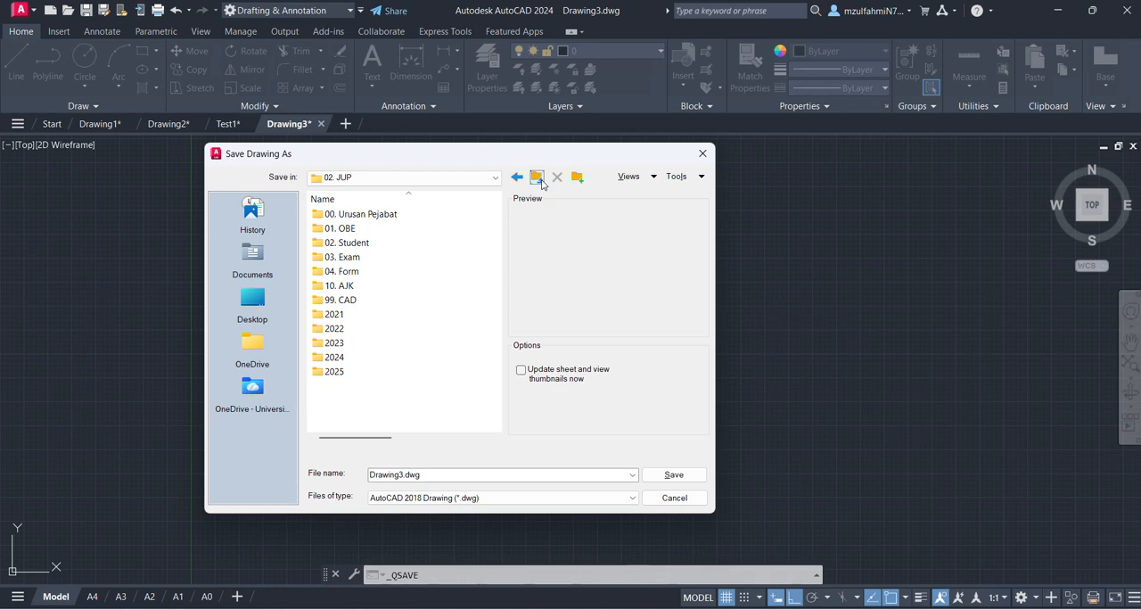
{"action": "double_click", "coordinate": [346, 371]}
{"action": "double_click", "coordinate": [366, 289]}
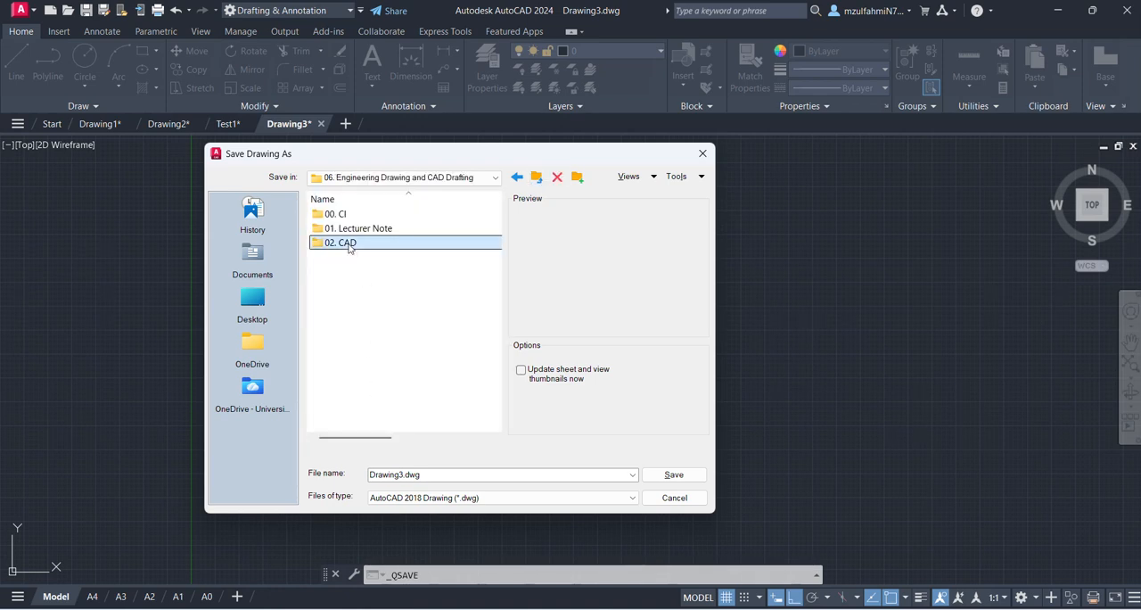
{"action": "double_click", "coordinate": [346, 243]}
- Name the drawing file 2025-000 and save it in the 02. CAD folder
{"action": "double_click", "coordinate": [422, 474]}
{"action": "type", "text": "2025-000"}
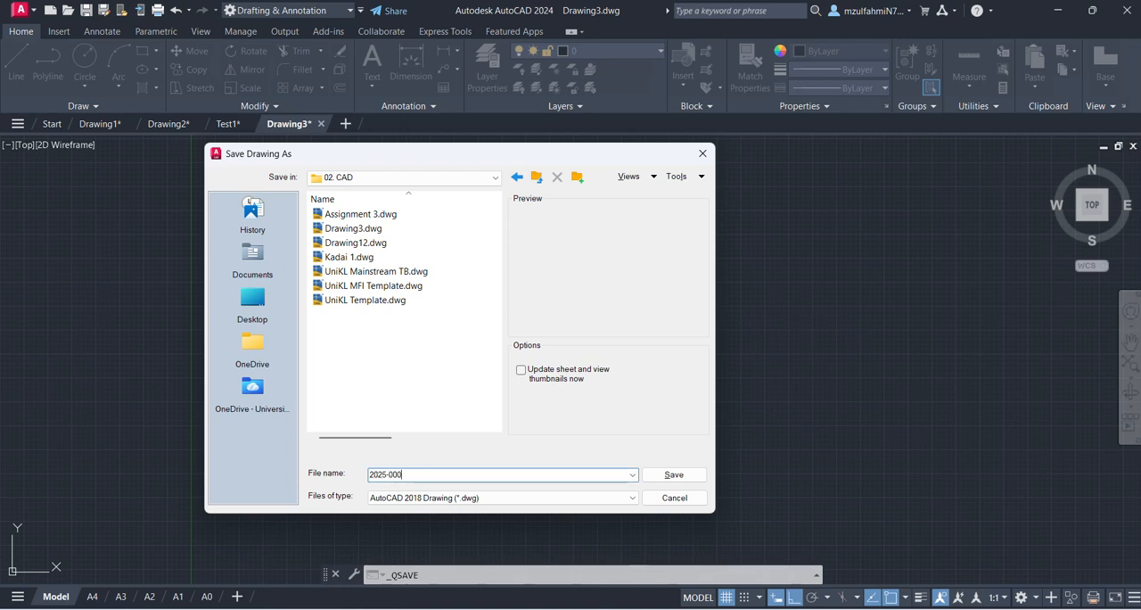
{"action": "key", "text": "Return"}
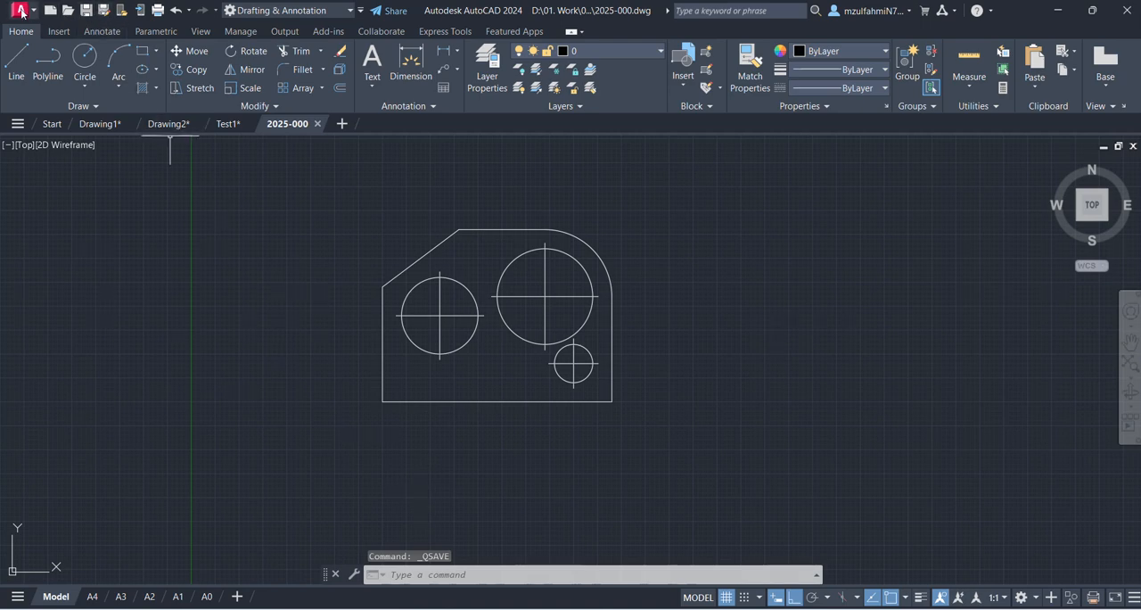
- Plot the A4 layout using the DWG To PDF.pc3 plotter, ISO full bleed A4 paper and 1:1 scale
{"action": "left_click", "coordinate": [22, 10]}
{"action": "left_click", "coordinate": [349, 357]}
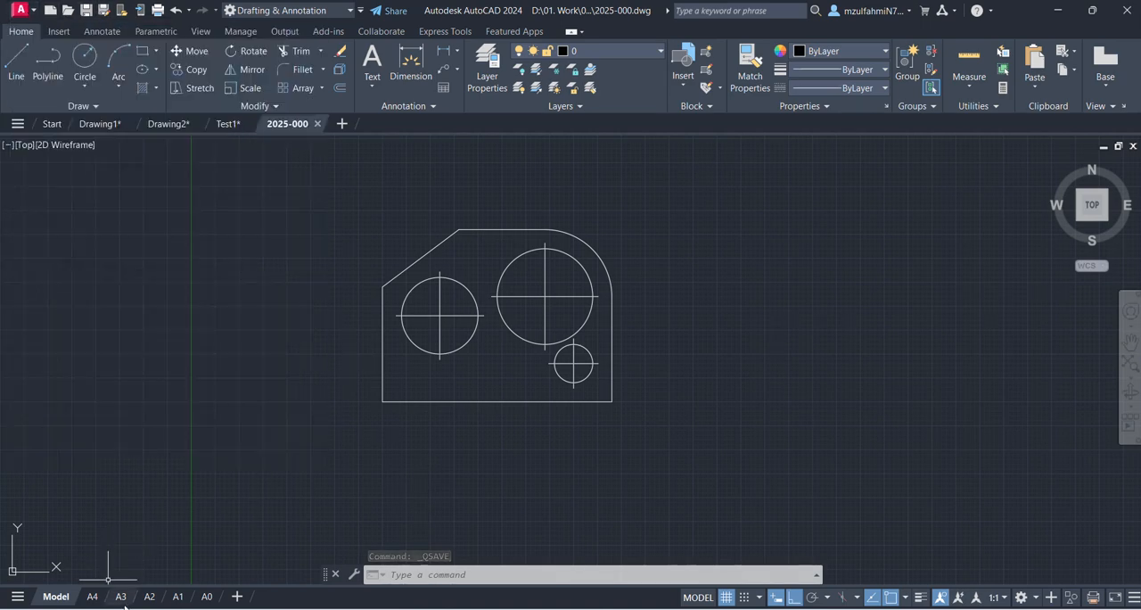
{"action": "left_click", "coordinate": [92, 597]}
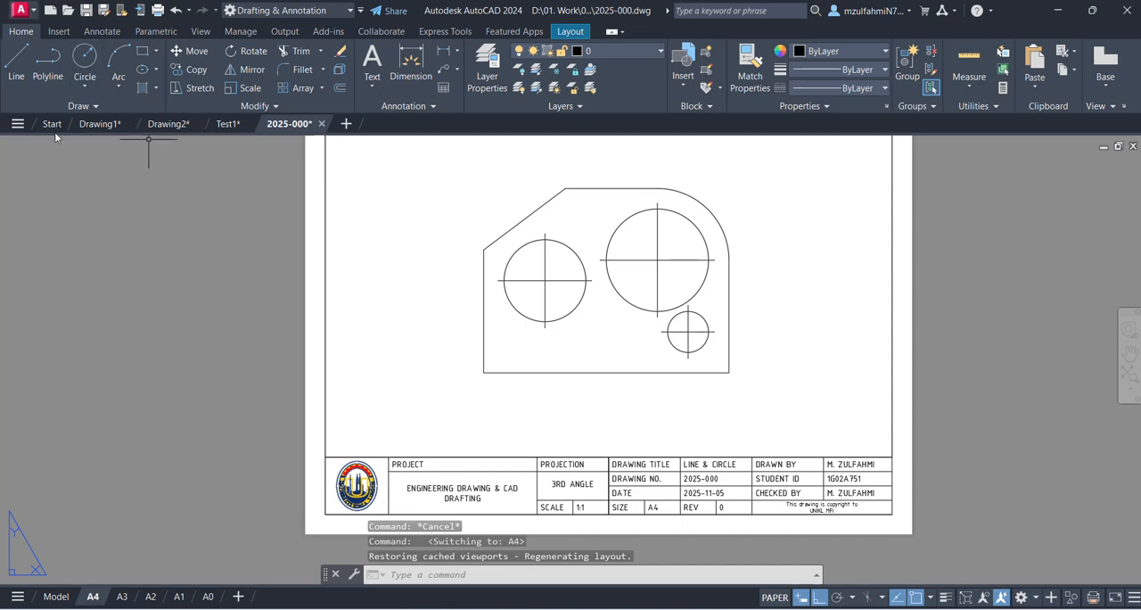
{"action": "left_click", "coordinate": [19, 10]}
{"action": "left_click", "coordinate": [54, 332]}
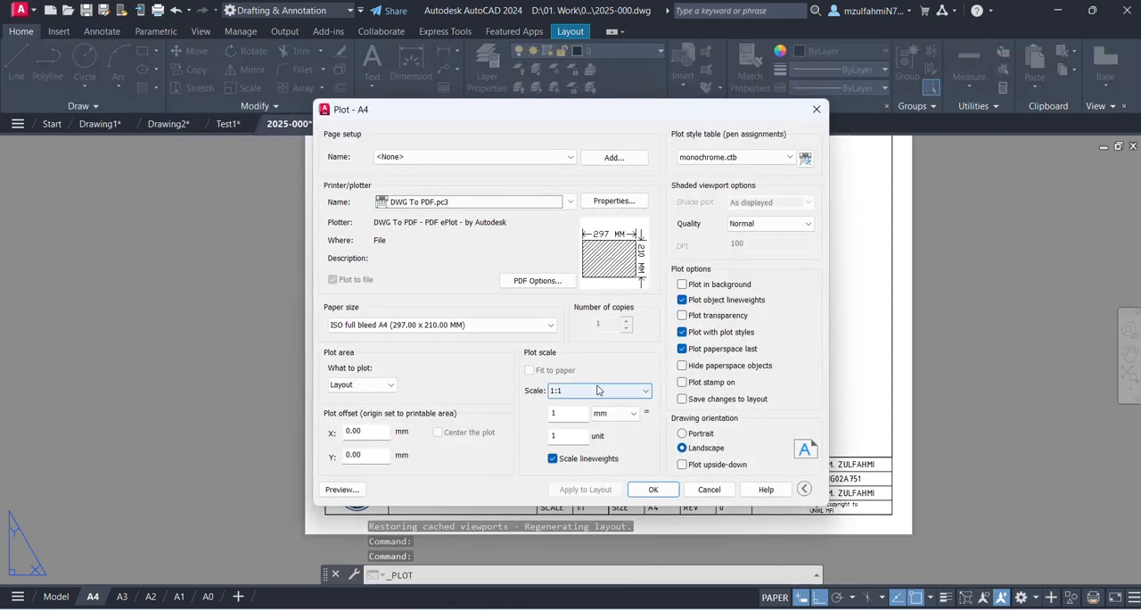
{"action": "left_click", "coordinate": [653, 489]}
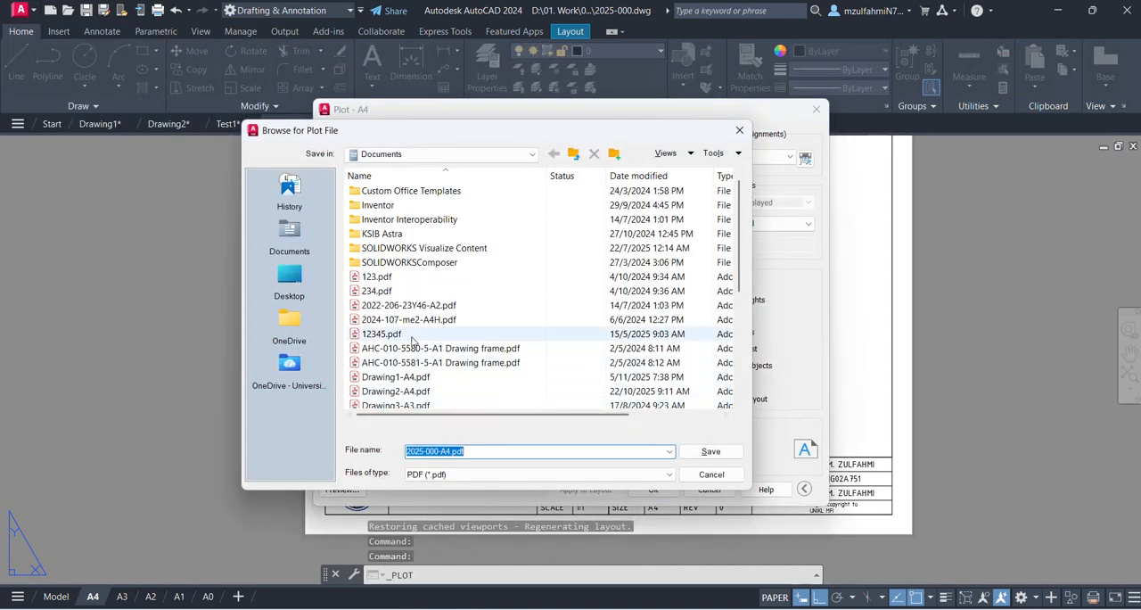
- Save the plot as 2025-000-A4.pdf in D: > 01. Work > 02. JUP > 2025 > 06. Engineering Drawing and CAD Drafting > 02. CAD
{"action": "left_click", "coordinate": [289, 282]}
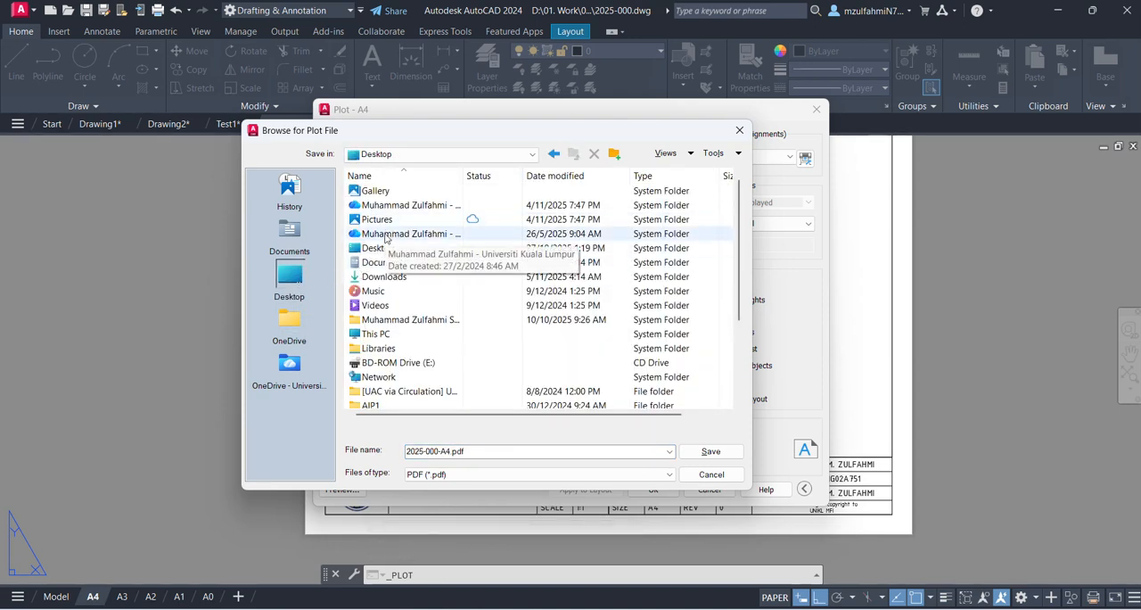
{"action": "double_click", "coordinate": [376, 336]}
{"action": "double_click", "coordinate": [390, 221]}
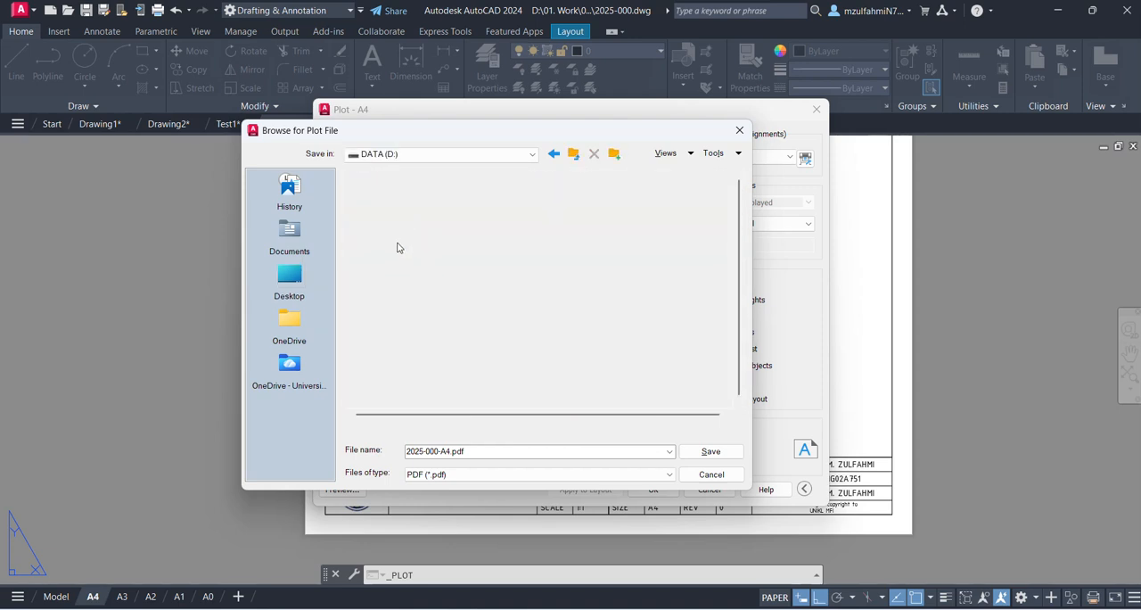
{"action": "double_click", "coordinate": [383, 204]}
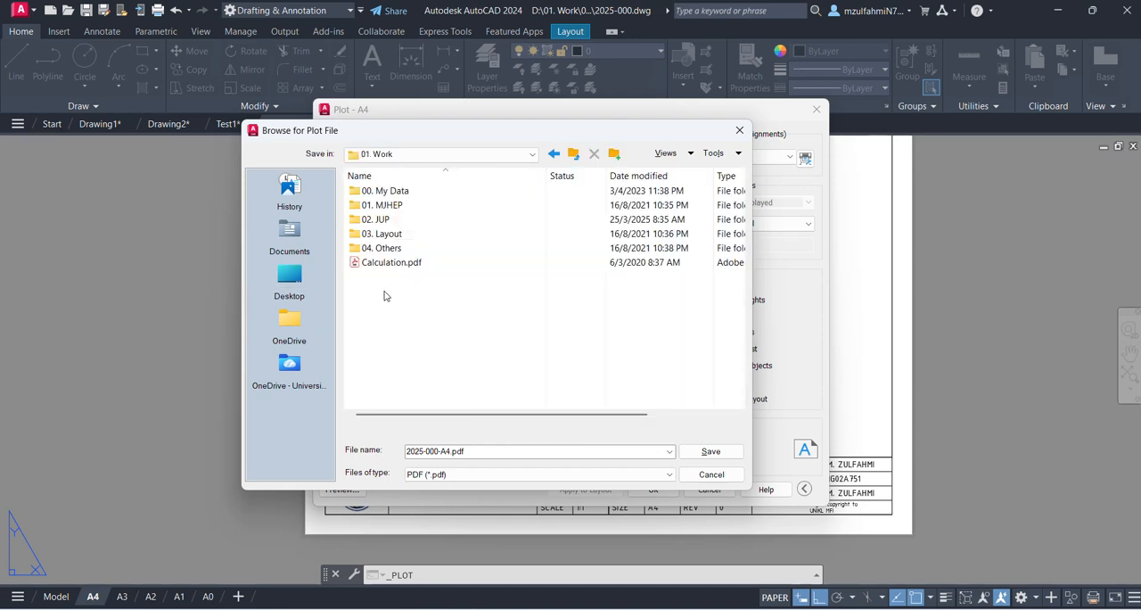
{"action": "double_click", "coordinate": [382, 219]}
{"action": "left_click", "coordinate": [383, 348]}
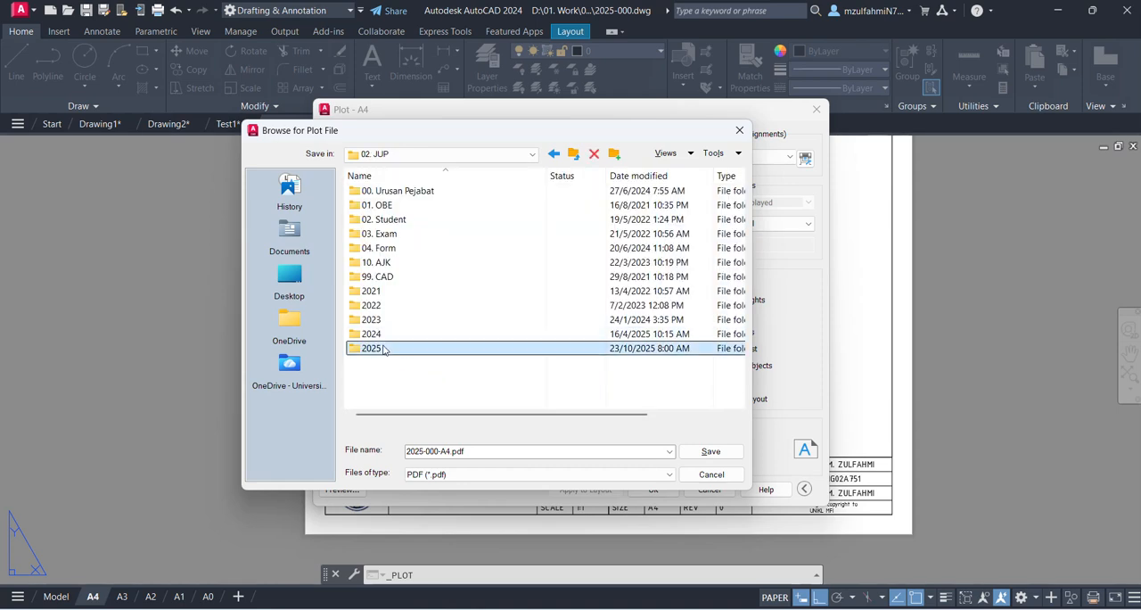
{"action": "double_click", "coordinate": [383, 349]}
{"action": "double_click", "coordinate": [417, 262]}
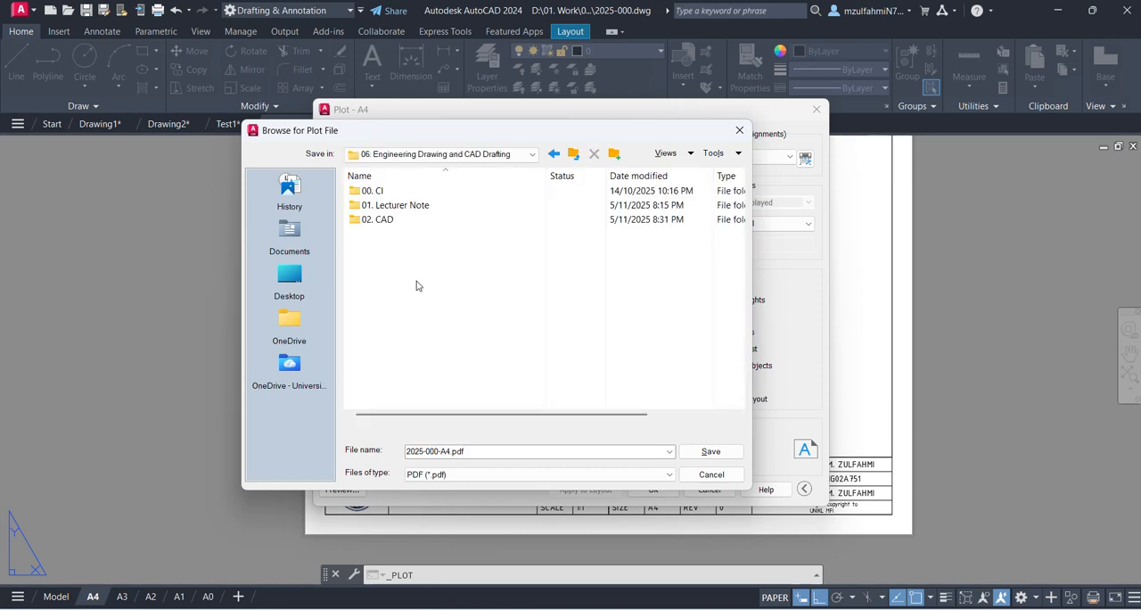
{"action": "double_click", "coordinate": [380, 219]}
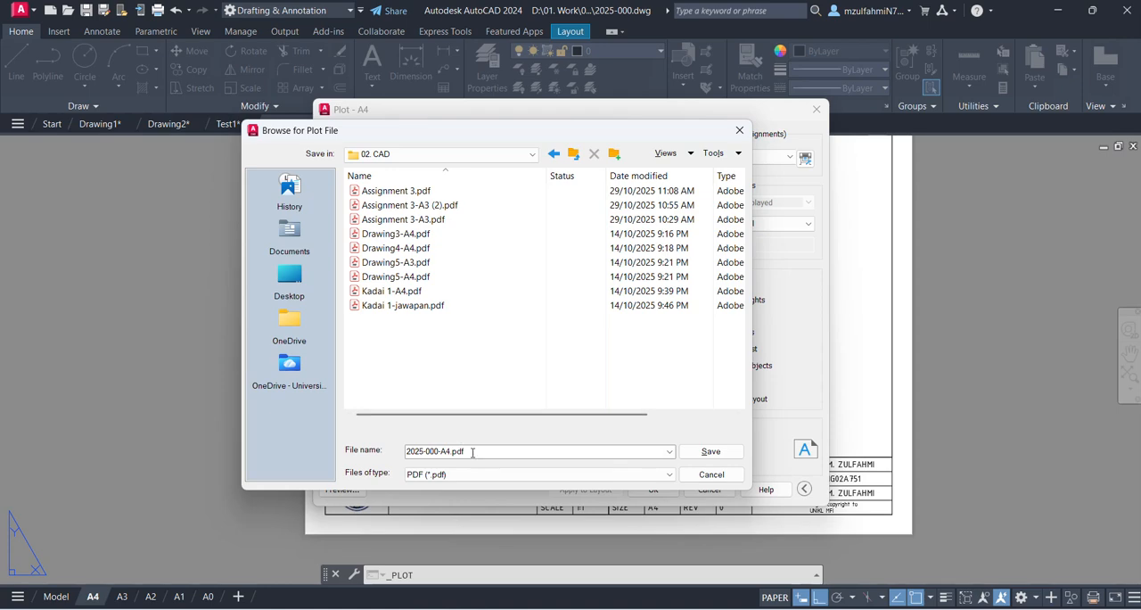
{"action": "left_click", "coordinate": [708, 451]}
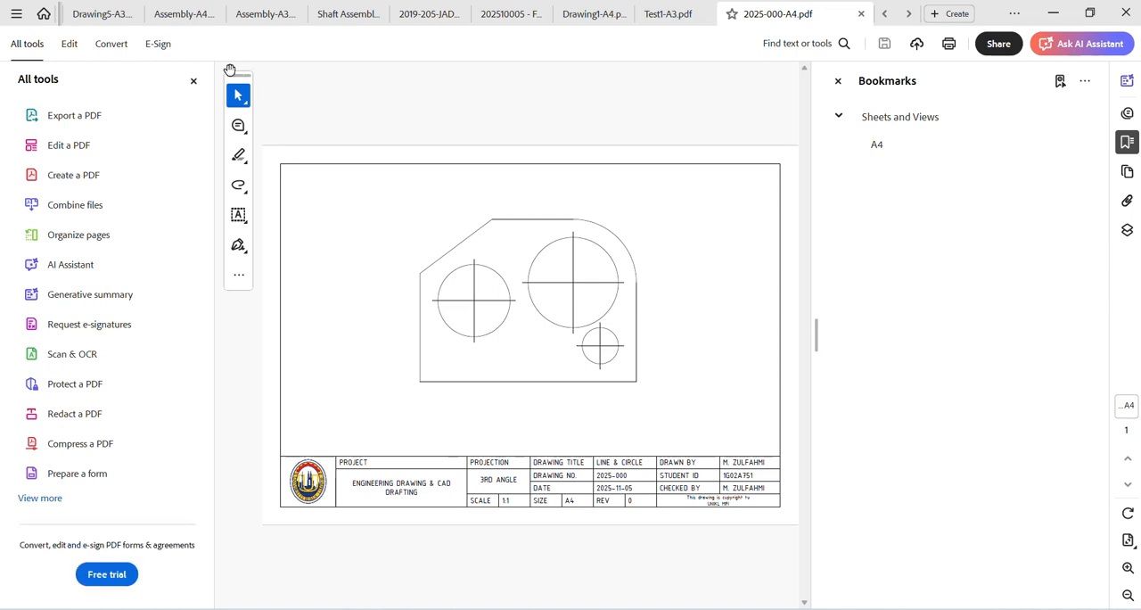
- Hide the tools list and the bookmarks in Adobe Acrobat to view the plotted 2025-000-A4.pdf sheet at full width
{"action": "left_click", "coordinate": [193, 81]}
{"action": "left_click", "coordinate": [837, 81]}
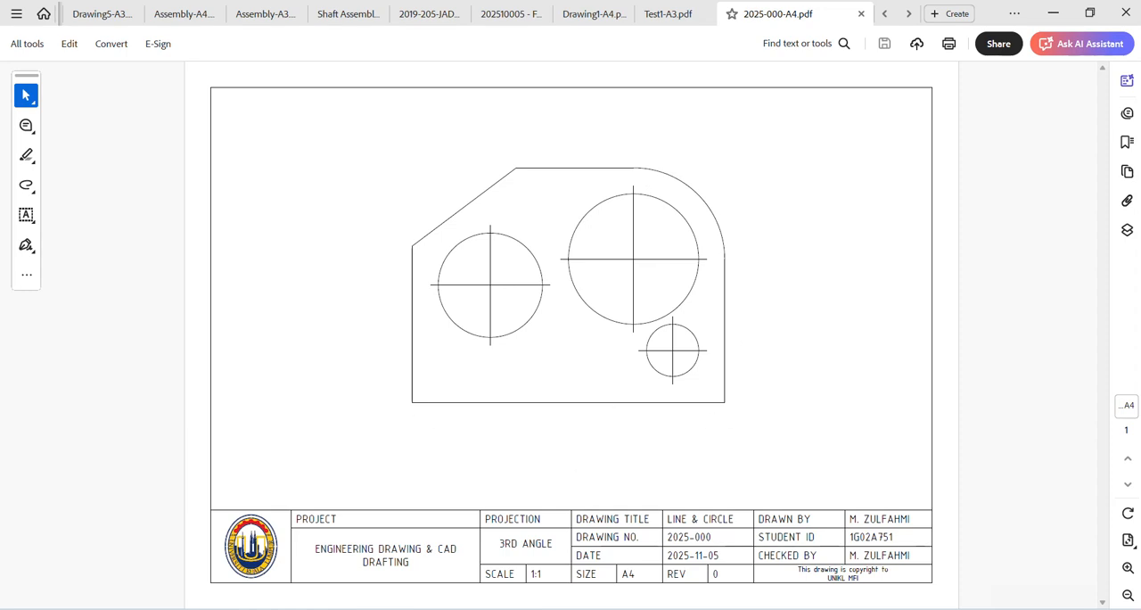
- Review the dimensioned plate on the Exercise slide in PowerPoint and return to 2025-000.dwg in AutoCAD
{"action": "mouse_move", "coordinate": [806, 606]}
{"action": "left_click", "coordinate": [831, 576]}
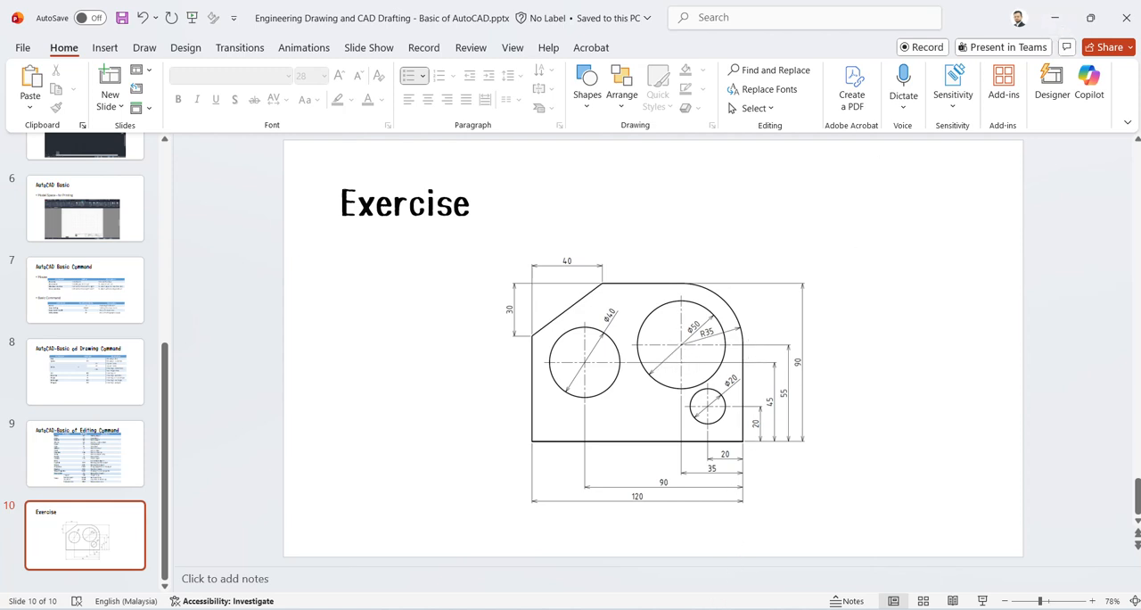
{"action": "mouse_move", "coordinate": [644, 607]}
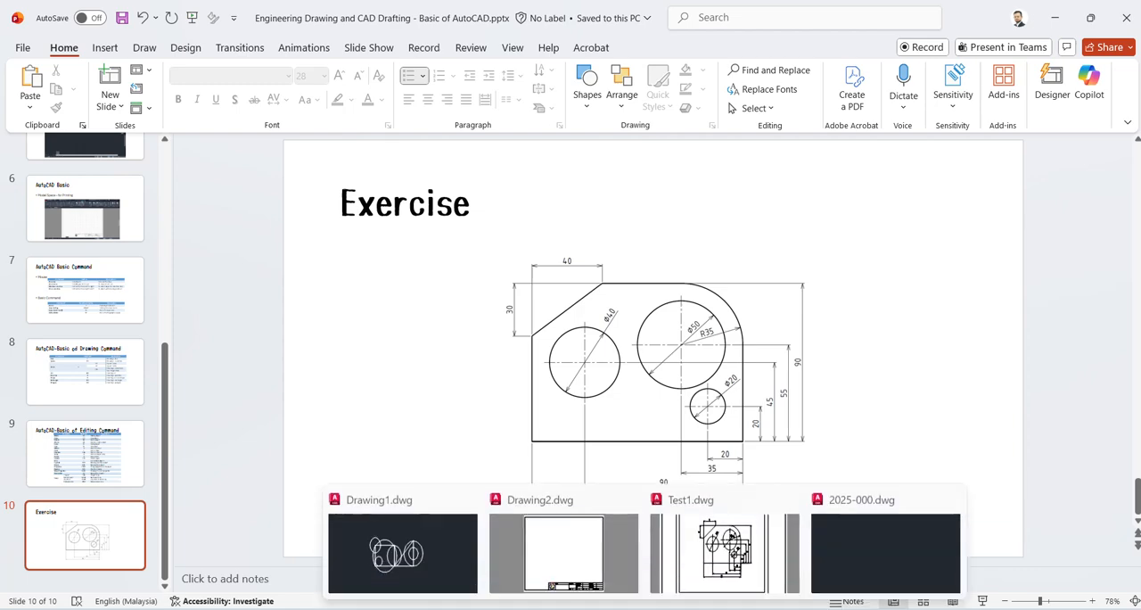
{"action": "left_click", "coordinate": [874, 563]}
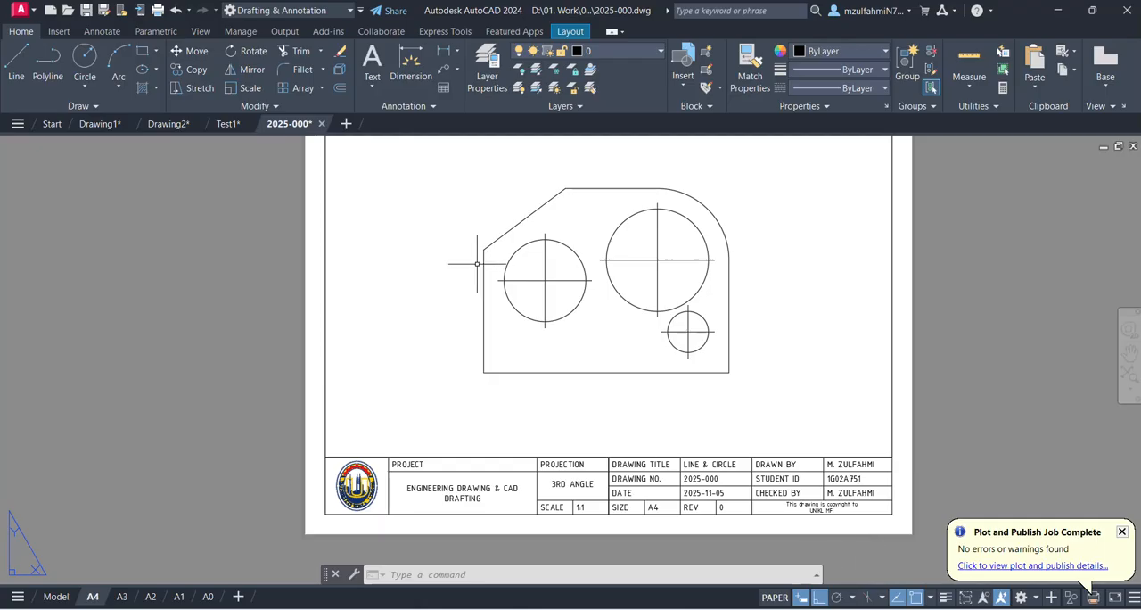
- Assign the whole plate drawing in model space, including outline, circles and centre marks, to the 01. Solid layer
{"action": "left_click", "coordinate": [55, 595]}
{"action": "left_click", "coordinate": [311, 172]}
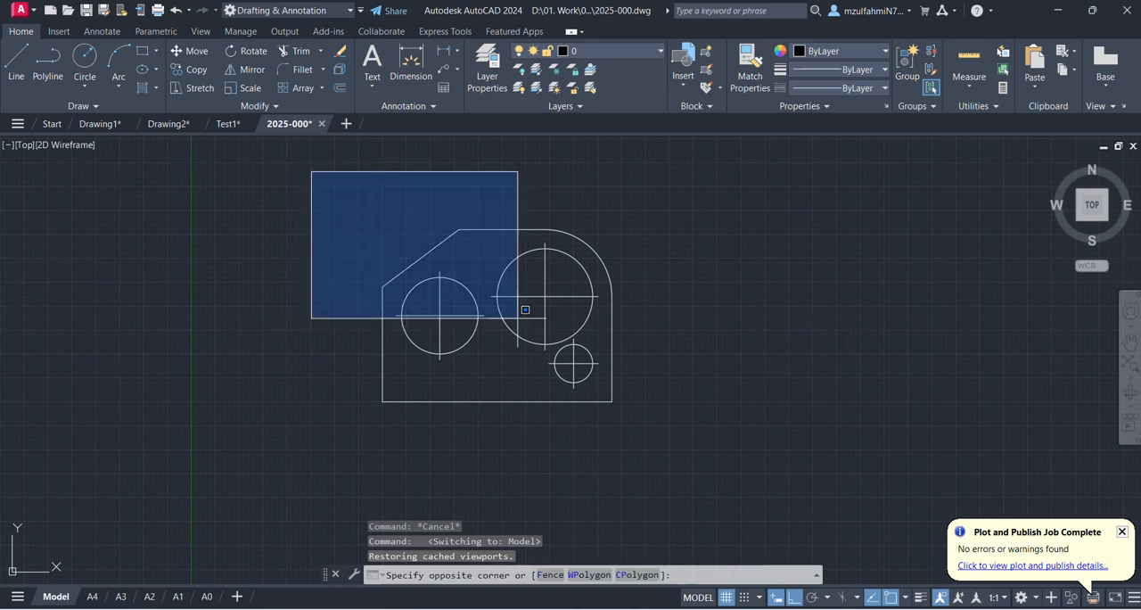
{"action": "left_click", "coordinate": [706, 454]}
{"action": "left_click", "coordinate": [653, 55]}
{"action": "left_click", "coordinate": [628, 77]}
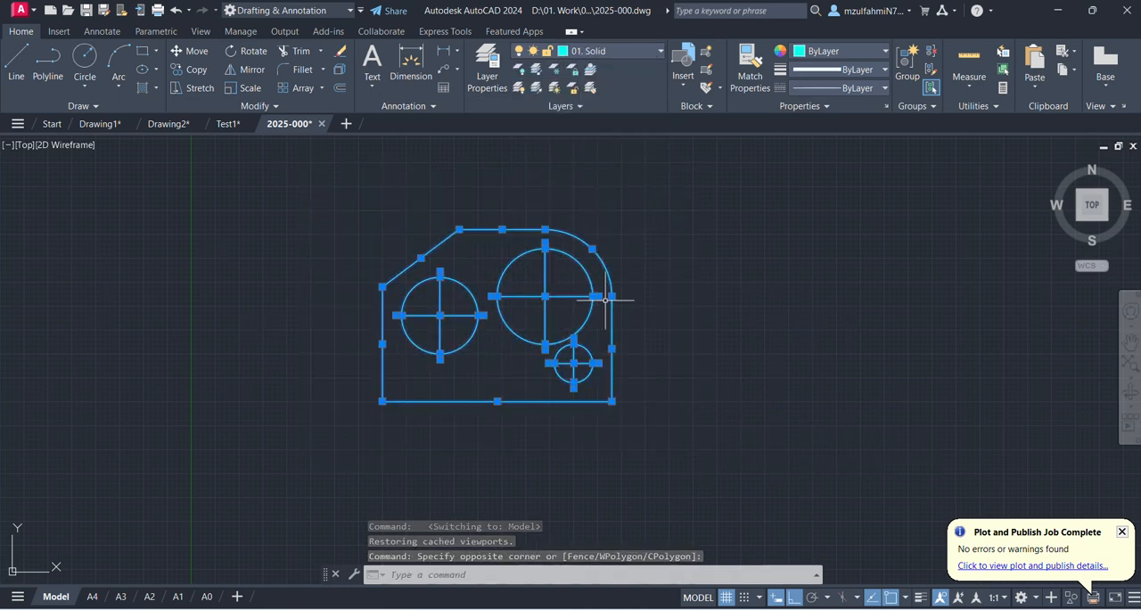
{"action": "key", "text": "Escape"}
- Move the crossing centre lines of all three circles to the 02. Center layer
{"action": "left_click", "coordinate": [558, 283]}
{"action": "left_click", "coordinate": [540, 305]}
{"action": "left_click", "coordinate": [451, 303]}
{"action": "left_click", "coordinate": [431, 312]}
{"action": "left_click", "coordinate": [576, 360]}
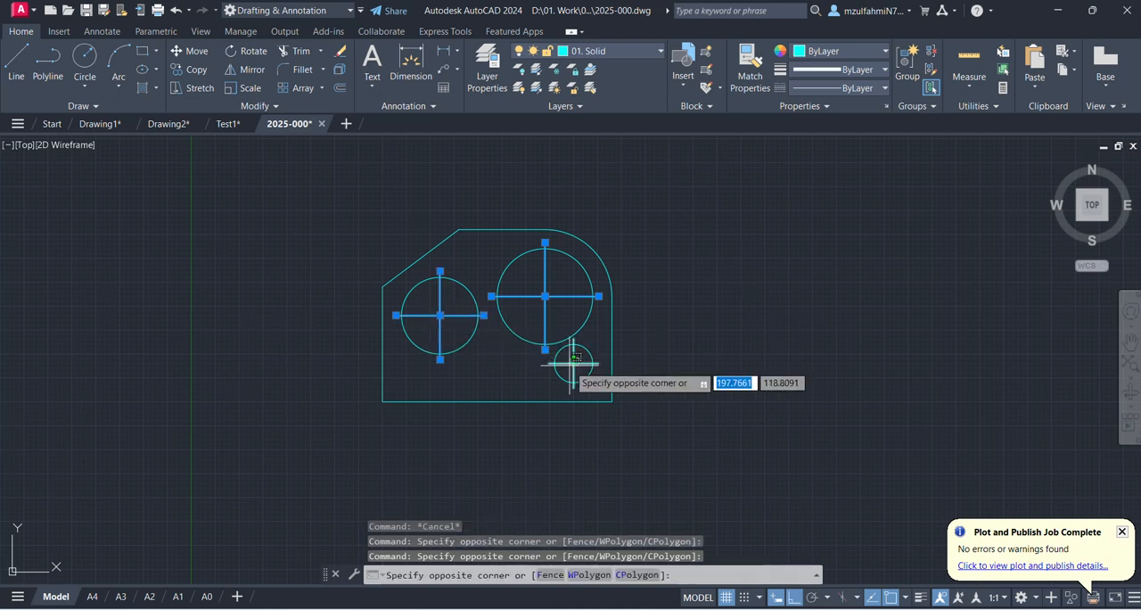
{"action": "left_click", "coordinate": [558, 372]}
{"action": "left_click", "coordinate": [621, 54]}
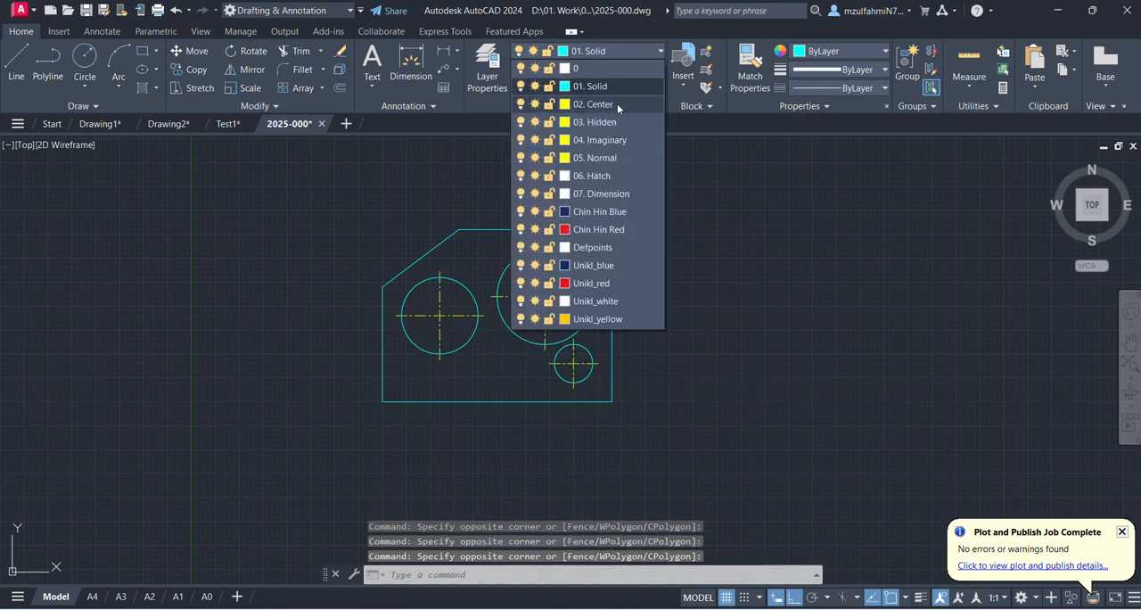
{"action": "left_click", "coordinate": [616, 104]}
{"action": "key", "text": "Escape"}
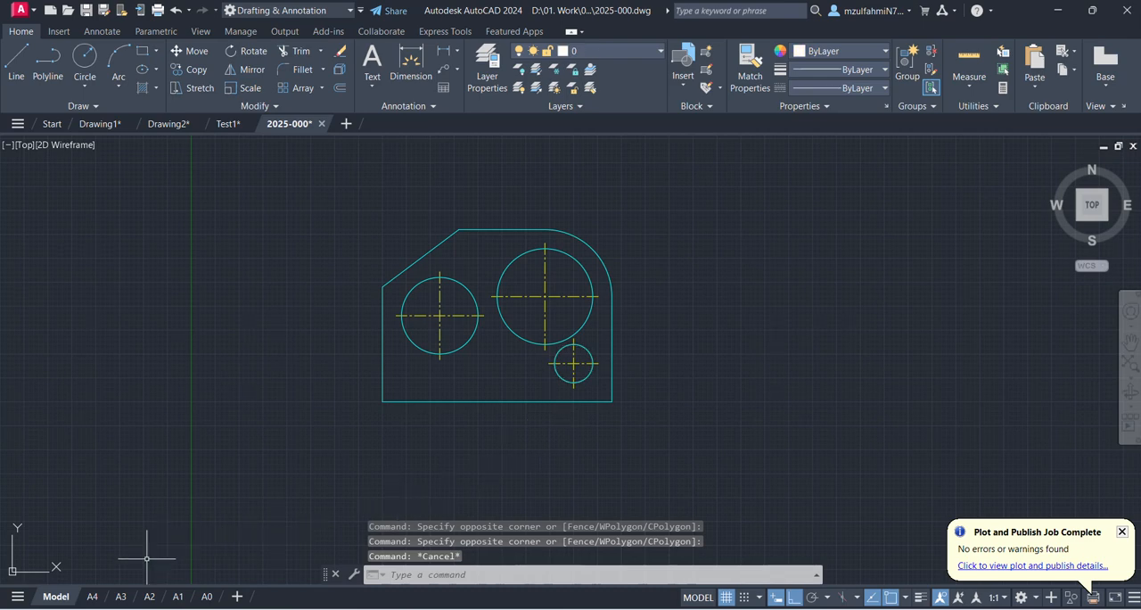
- Plot the A4 layout again and save it as 2025-000-Updated.pdf in the 02. CAD folder
{"action": "left_click", "coordinate": [92, 596]}
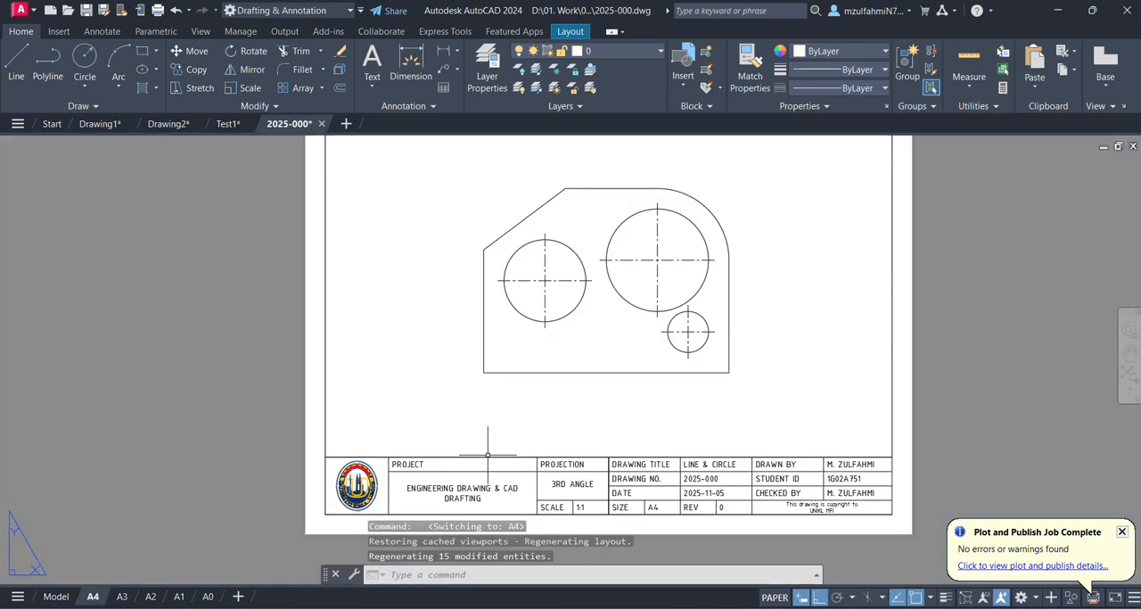
{"action": "left_click", "coordinate": [32, 13]}
{"action": "left_click", "coordinate": [43, 332]}
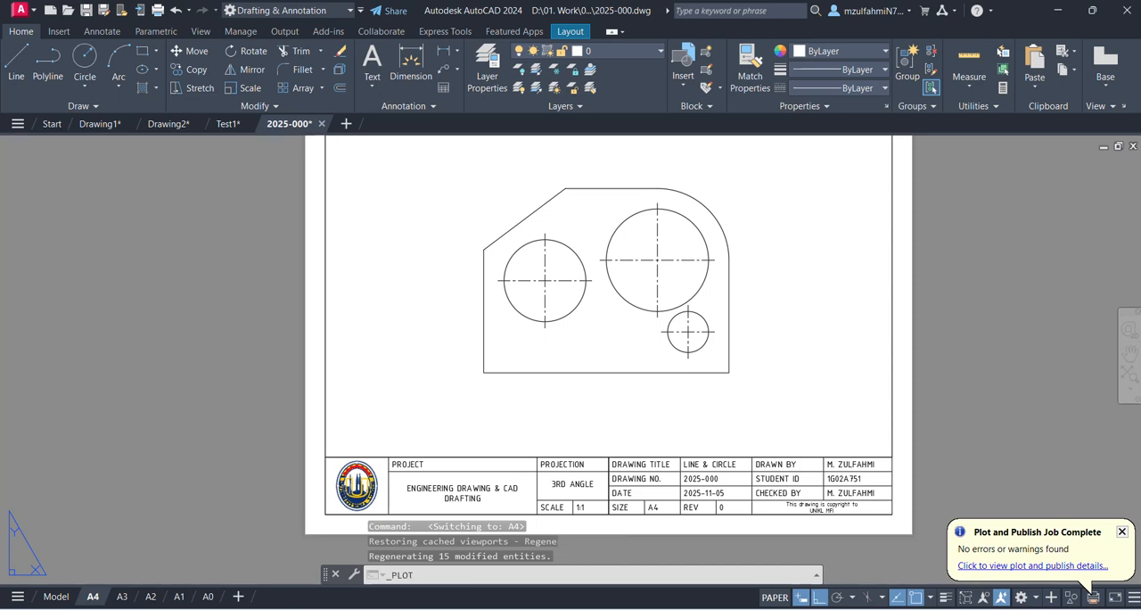
{"action": "left_click", "coordinate": [653, 489]}
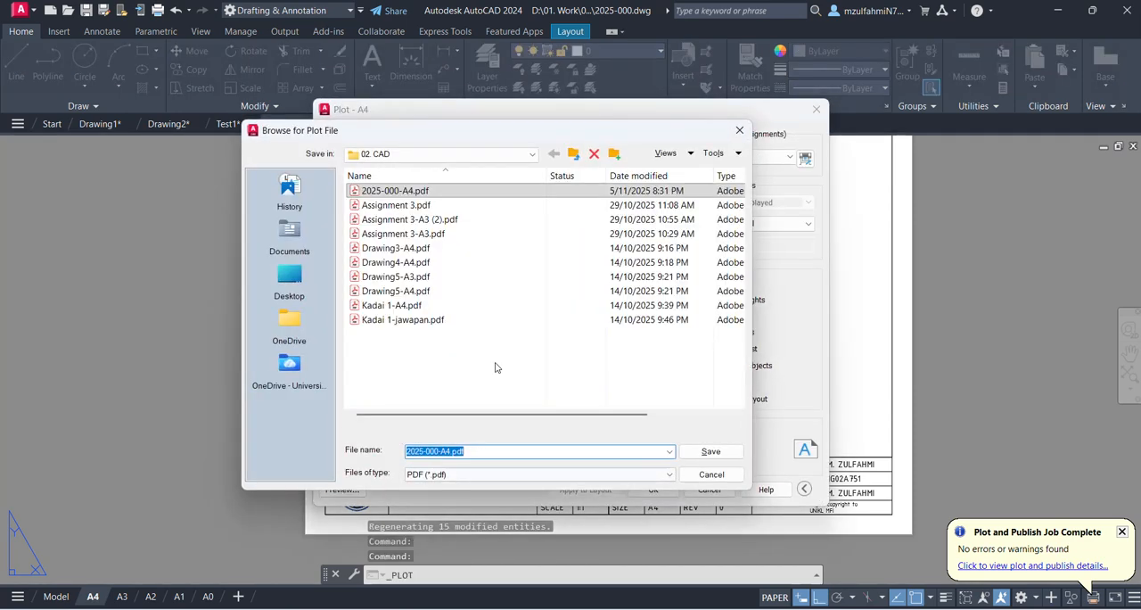
{"action": "left_click_drag", "start_coordinate": [451, 451], "coordinate": [440, 451]}
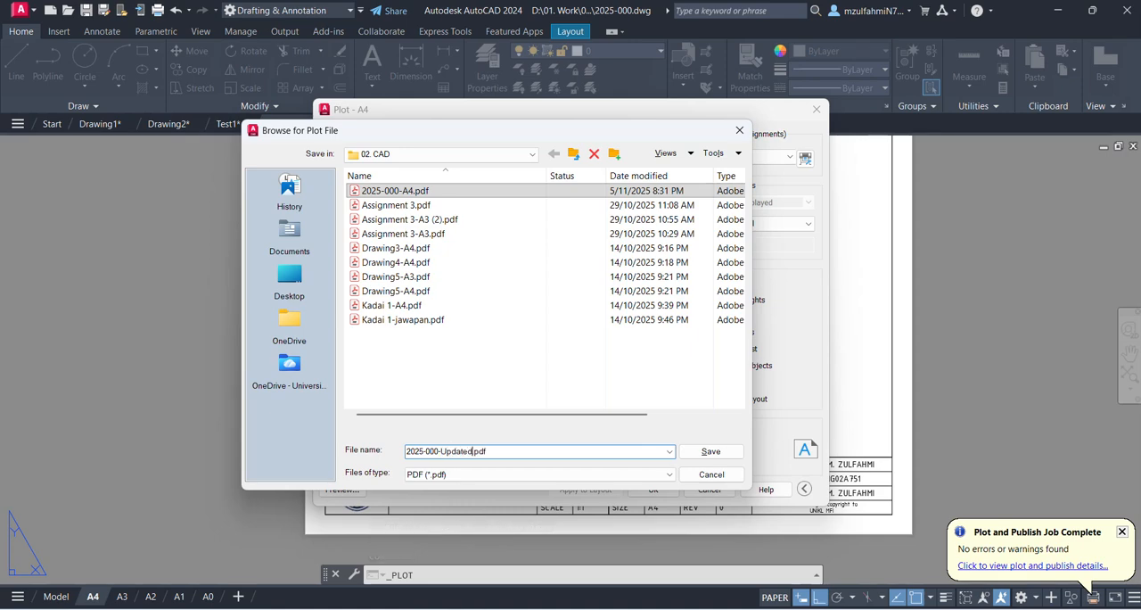
{"action": "key", "text": "Return"}
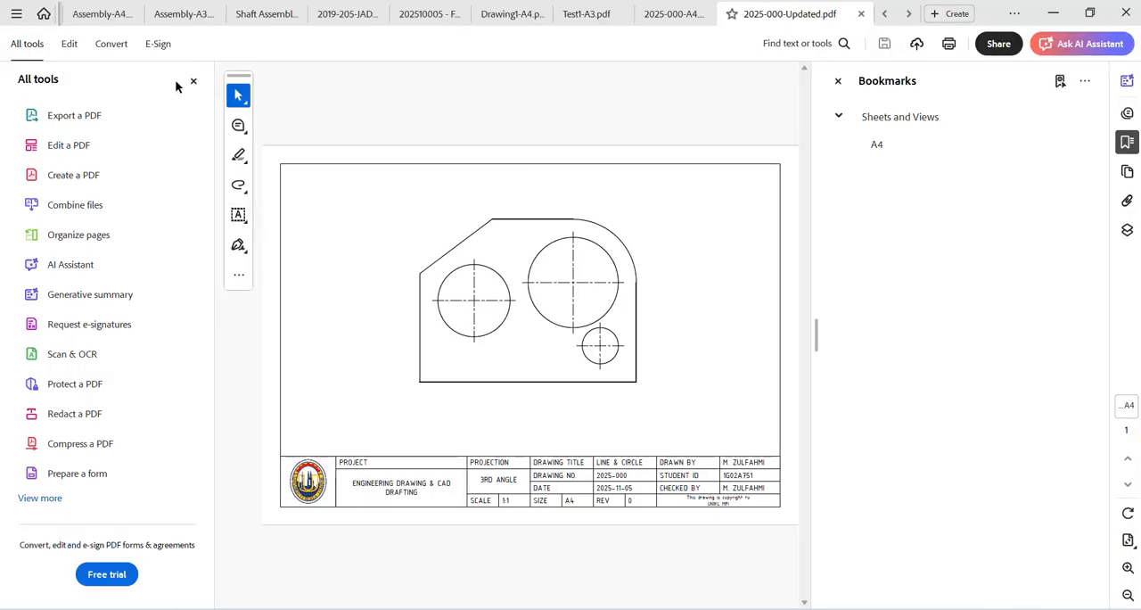
- Hide the tools list and bookmarks in Adobe Acrobat and examine the line types and title block of 2025-000-Updated.pdf at 100% zoom
{"action": "left_click", "coordinate": [194, 79]}
{"action": "left_click", "coordinate": [838, 81]}
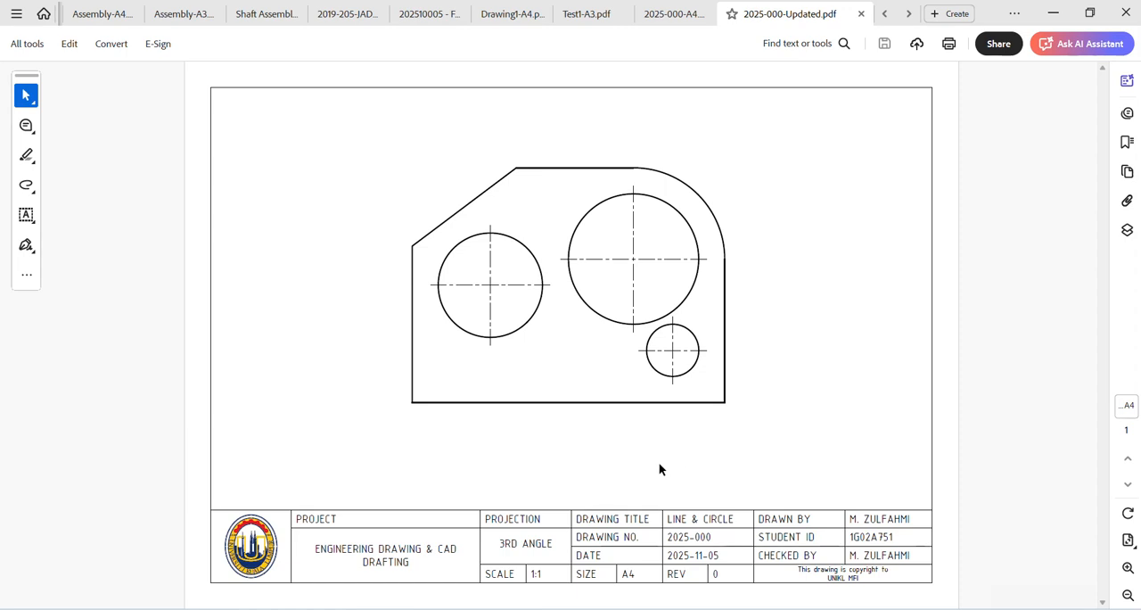
{"action": "scroll", "coordinate": [658, 471], "scroll_direction": "up", "scroll_amount": 1, "text": "ctrl"}
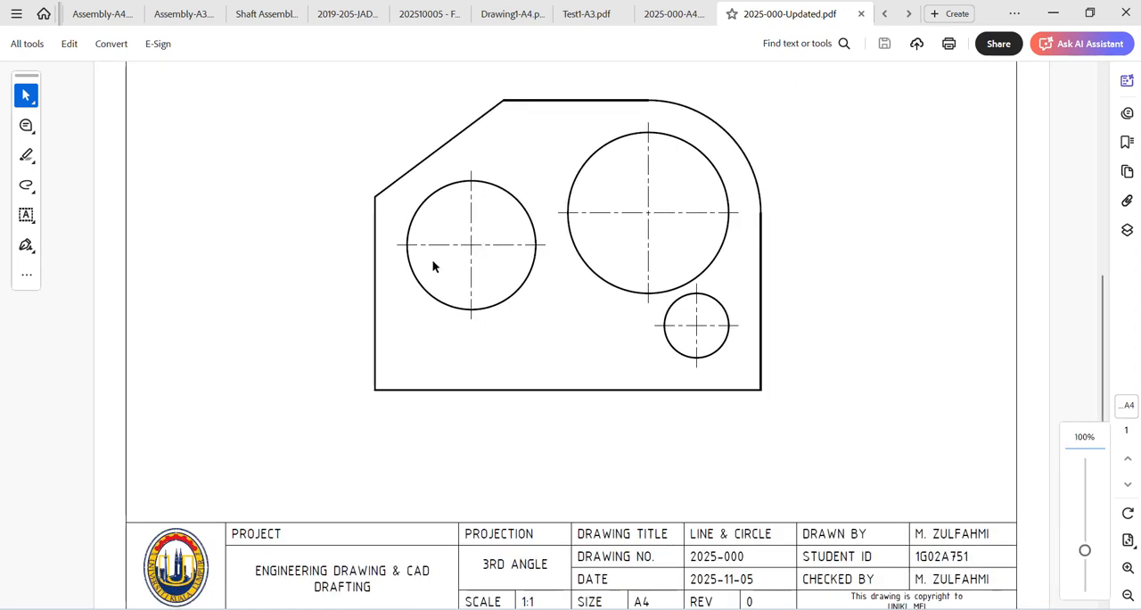
{"action": "scroll", "coordinate": [667, 319], "scroll_direction": "up", "scroll_amount": 3}
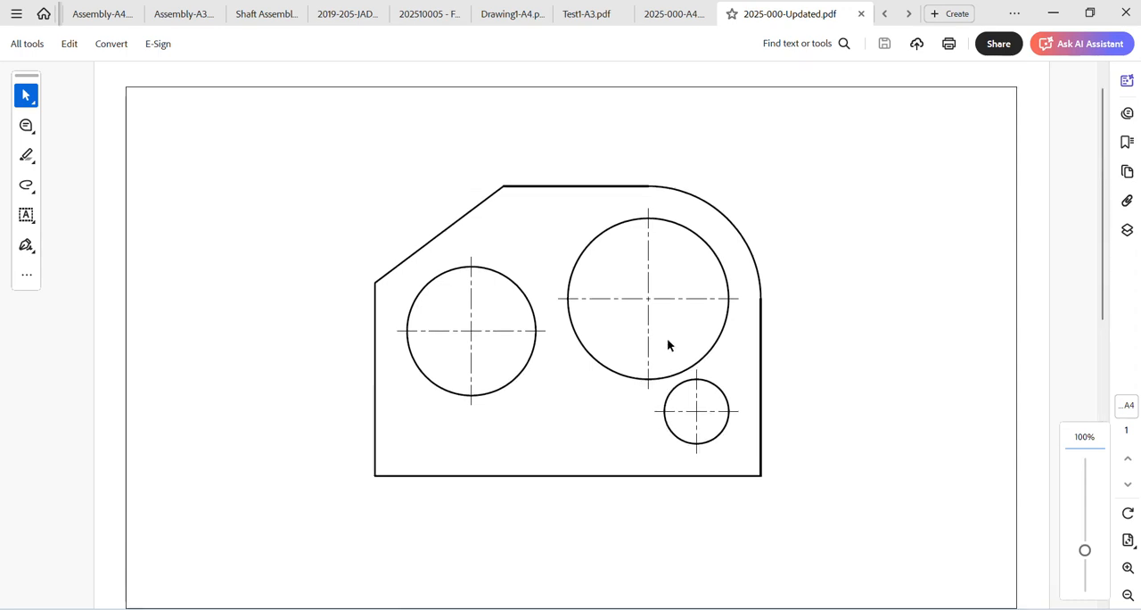
{"action": "scroll", "coordinate": [668, 346], "scroll_direction": "down", "scroll_amount": 1}
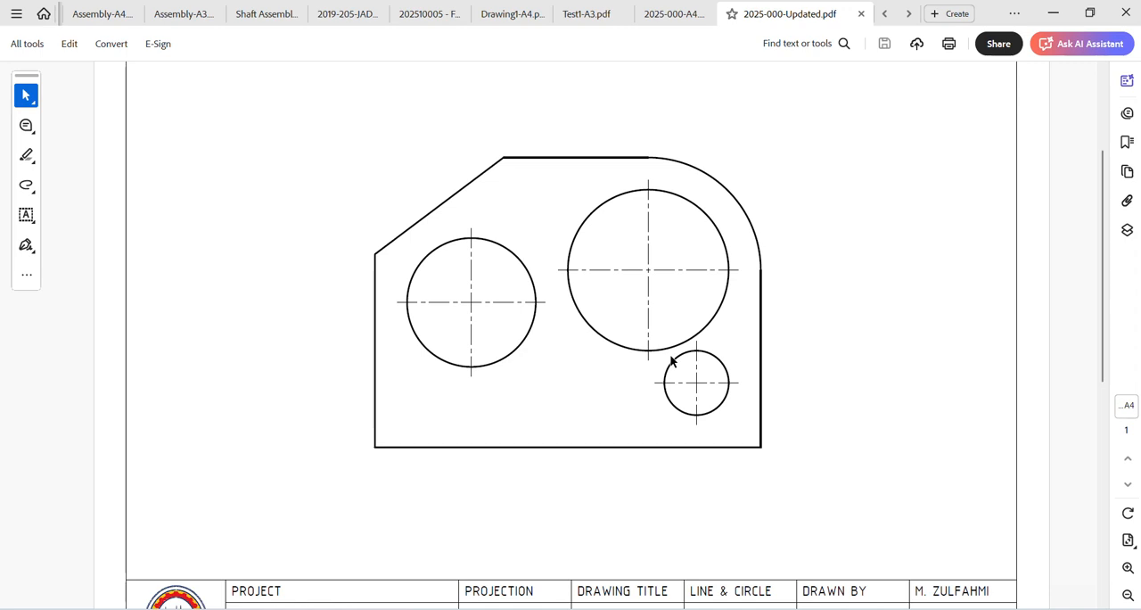
{"action": "scroll", "coordinate": [670, 361], "scroll_direction": "down", "scroll_amount": 3}
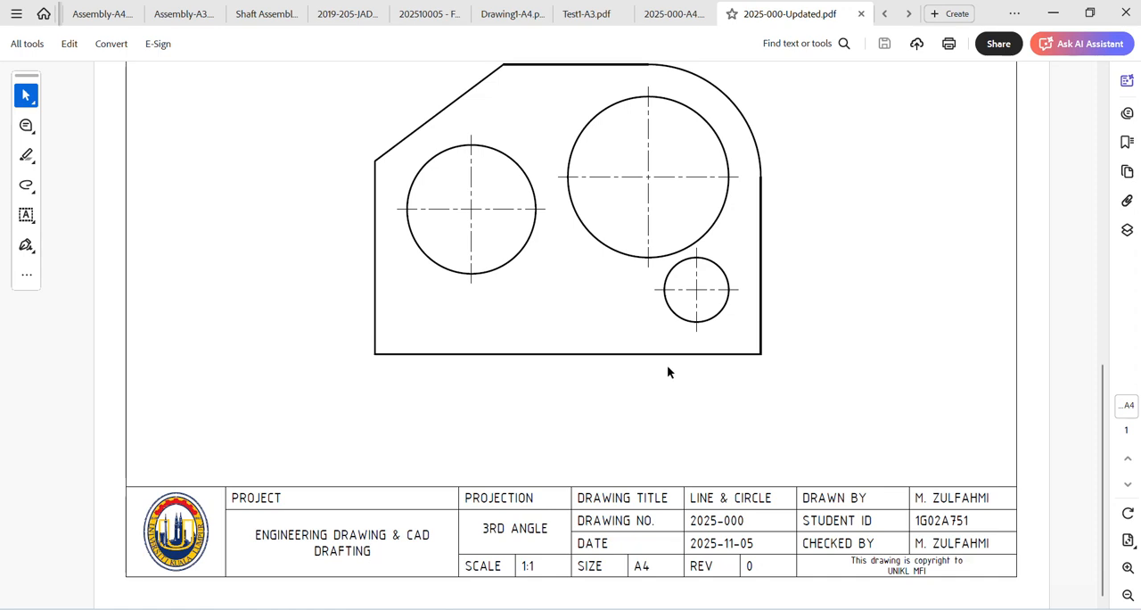
{"action": "scroll", "coordinate": [669, 372], "scroll_direction": "up", "scroll_amount": 1}
{"action": "scroll", "coordinate": [668, 372], "scroll_direction": "up", "scroll_amount": 1}
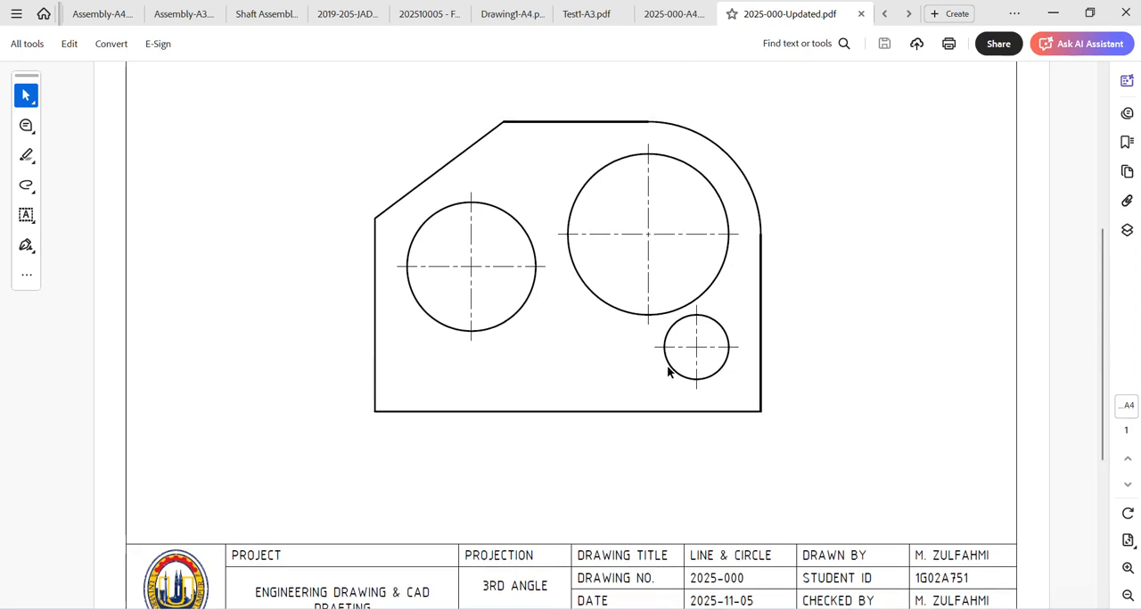